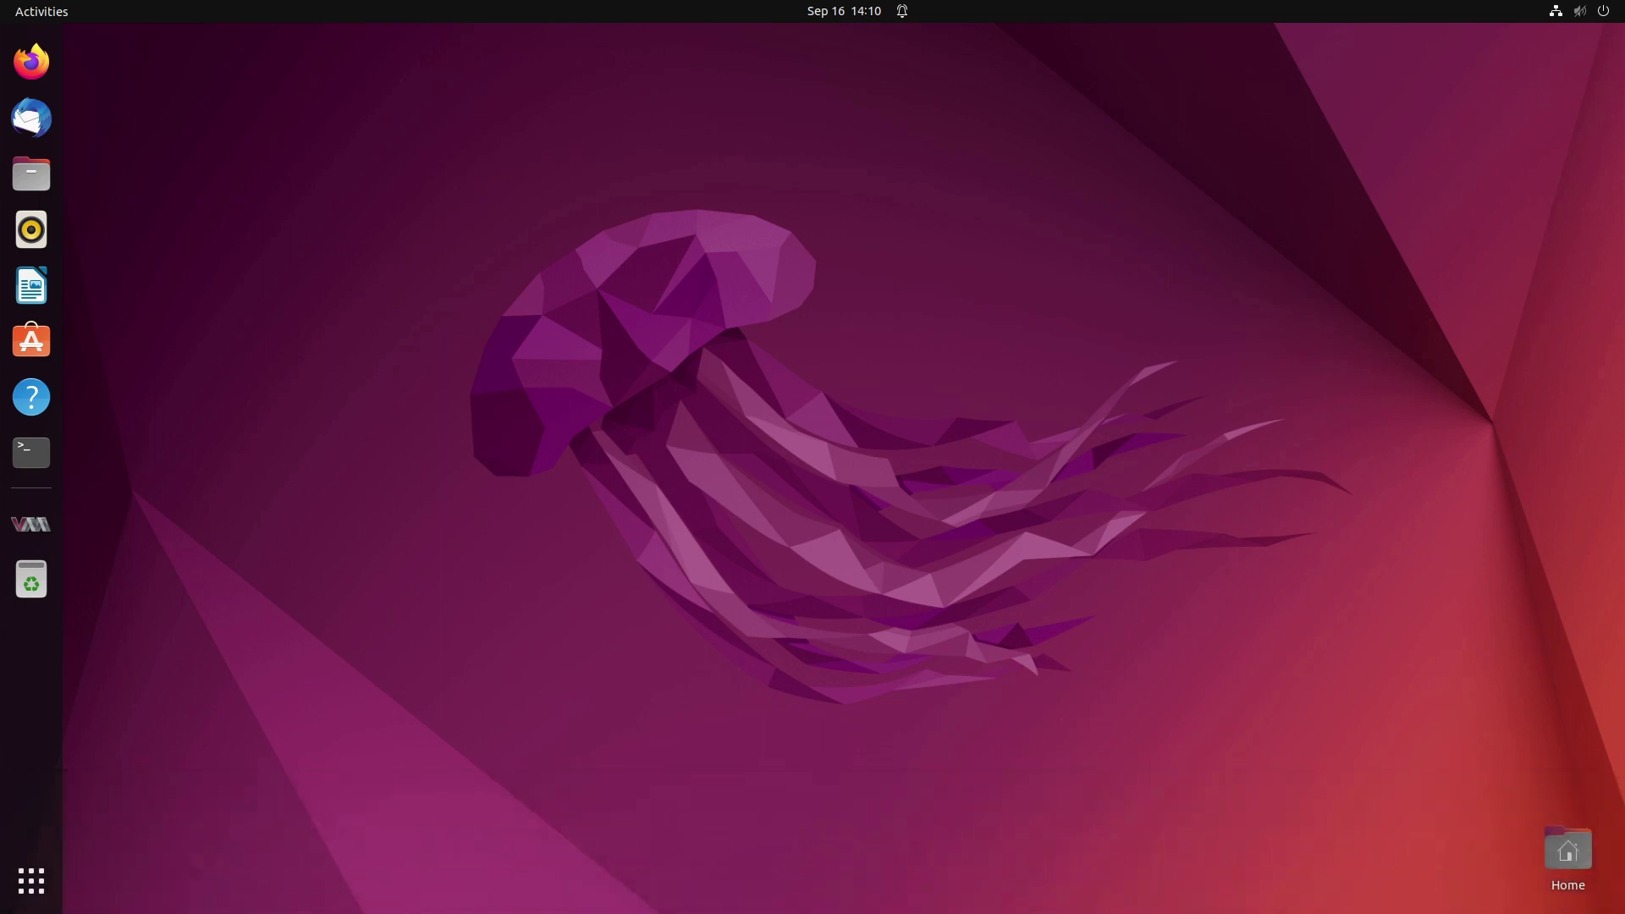
- Sign in on tty3 with the user's username and password, then log out with exit
{"action": "key", "text": "ctrl+alt+F3"}
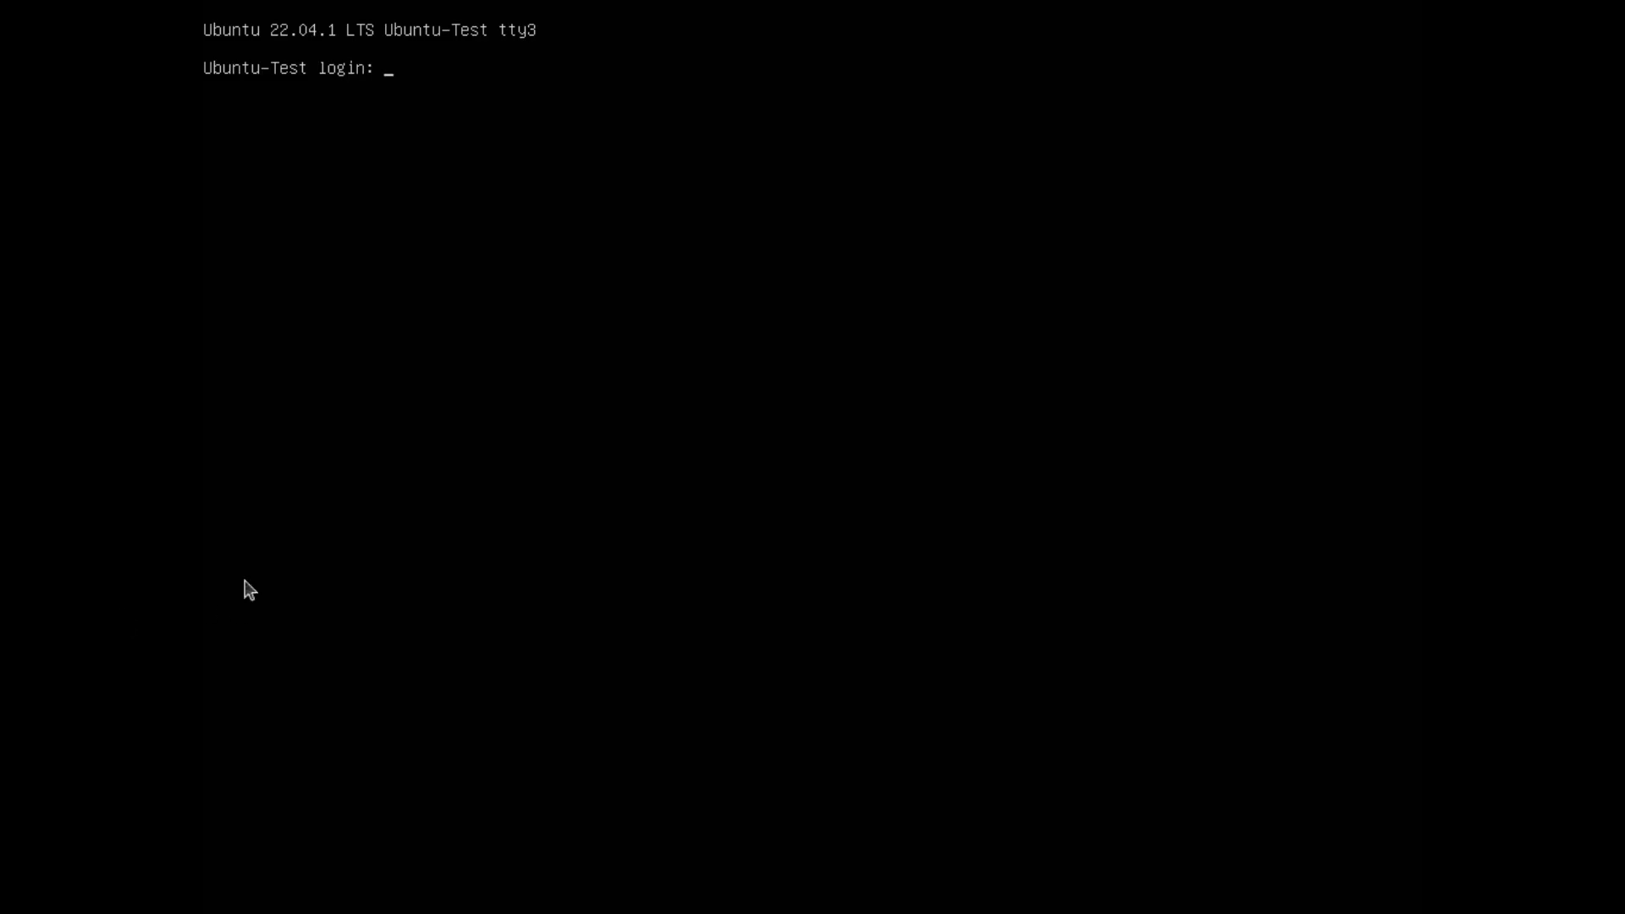
{"action": "type", "text": "scott"}
{"action": "key", "text": "Return"}
{"action": "key", "text": "Return"}
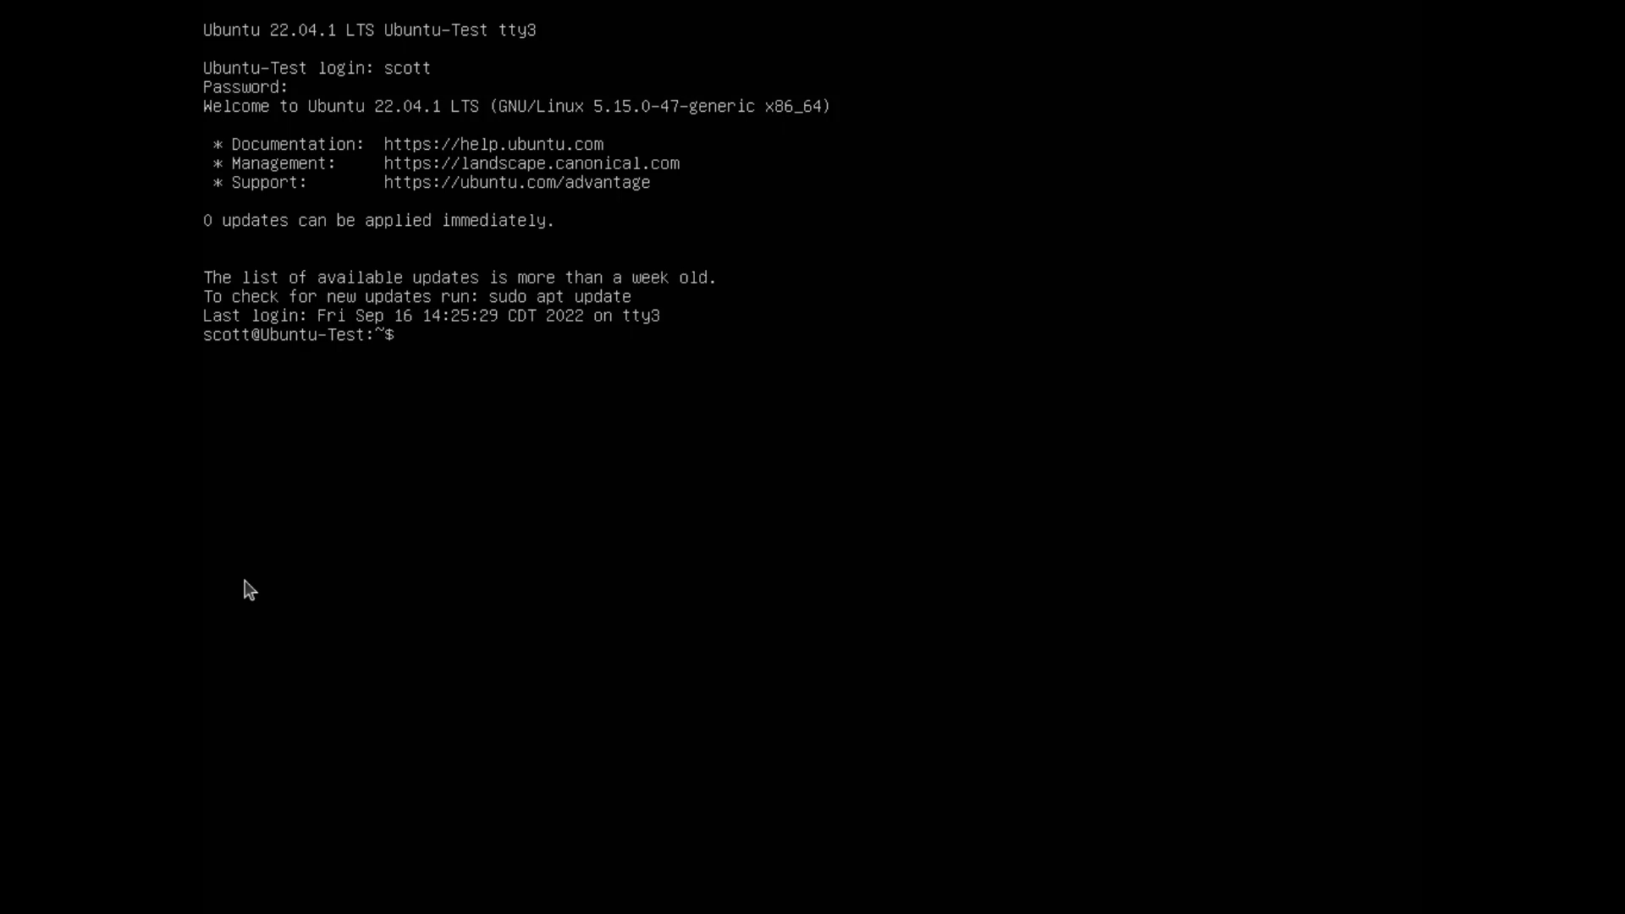
{"action": "key", "text": "Return"}
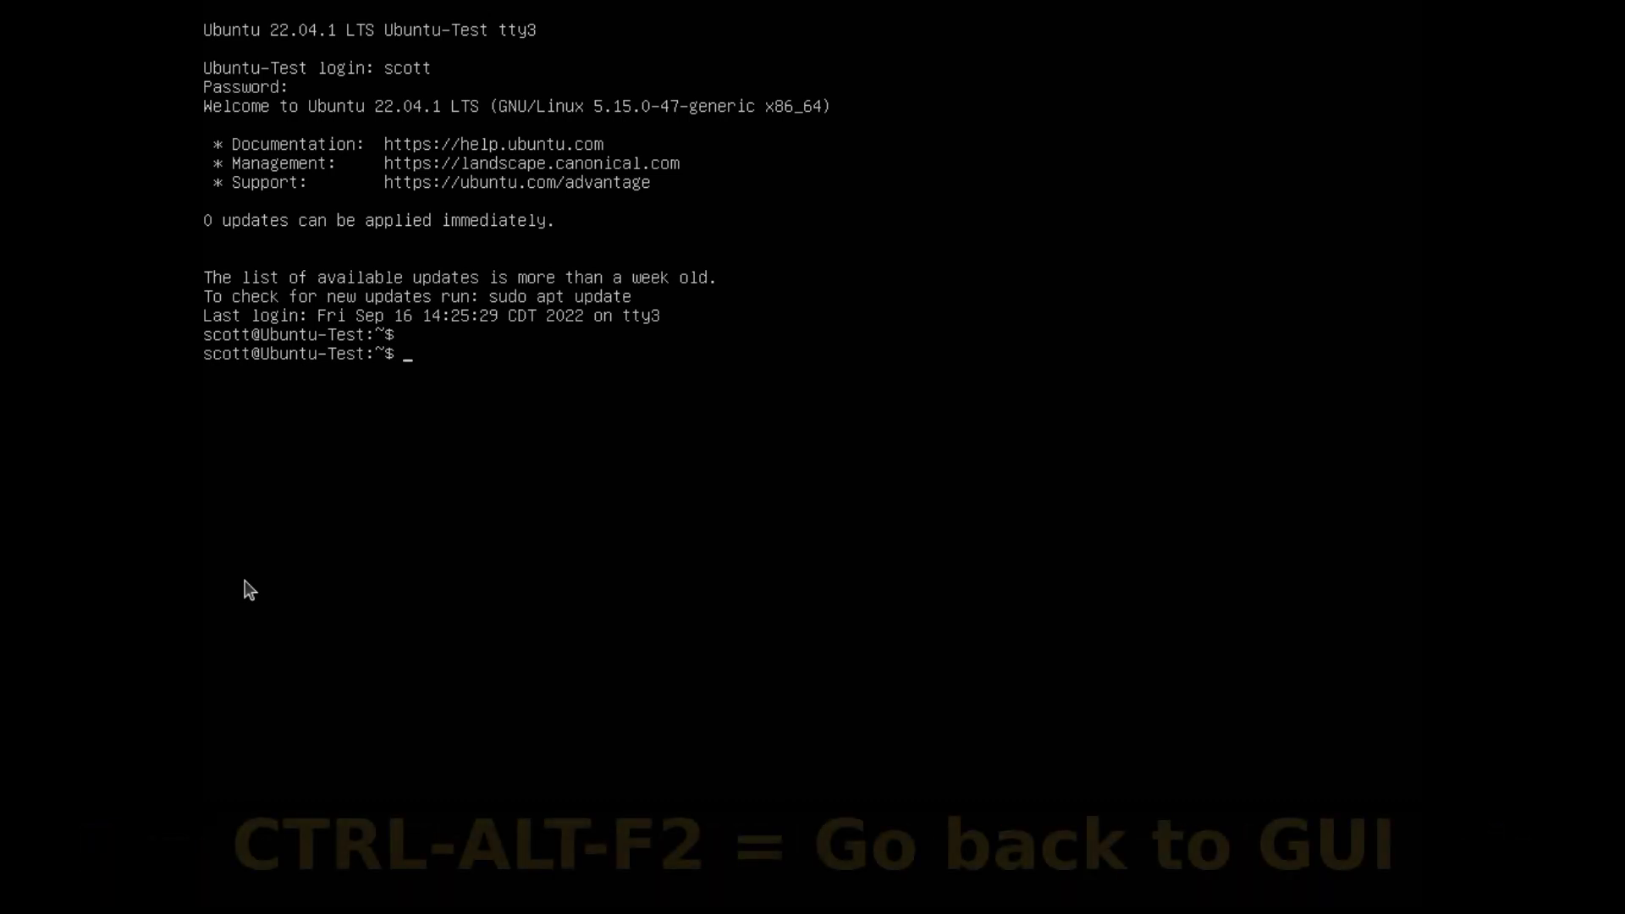
{"action": "type", "text": "e"}
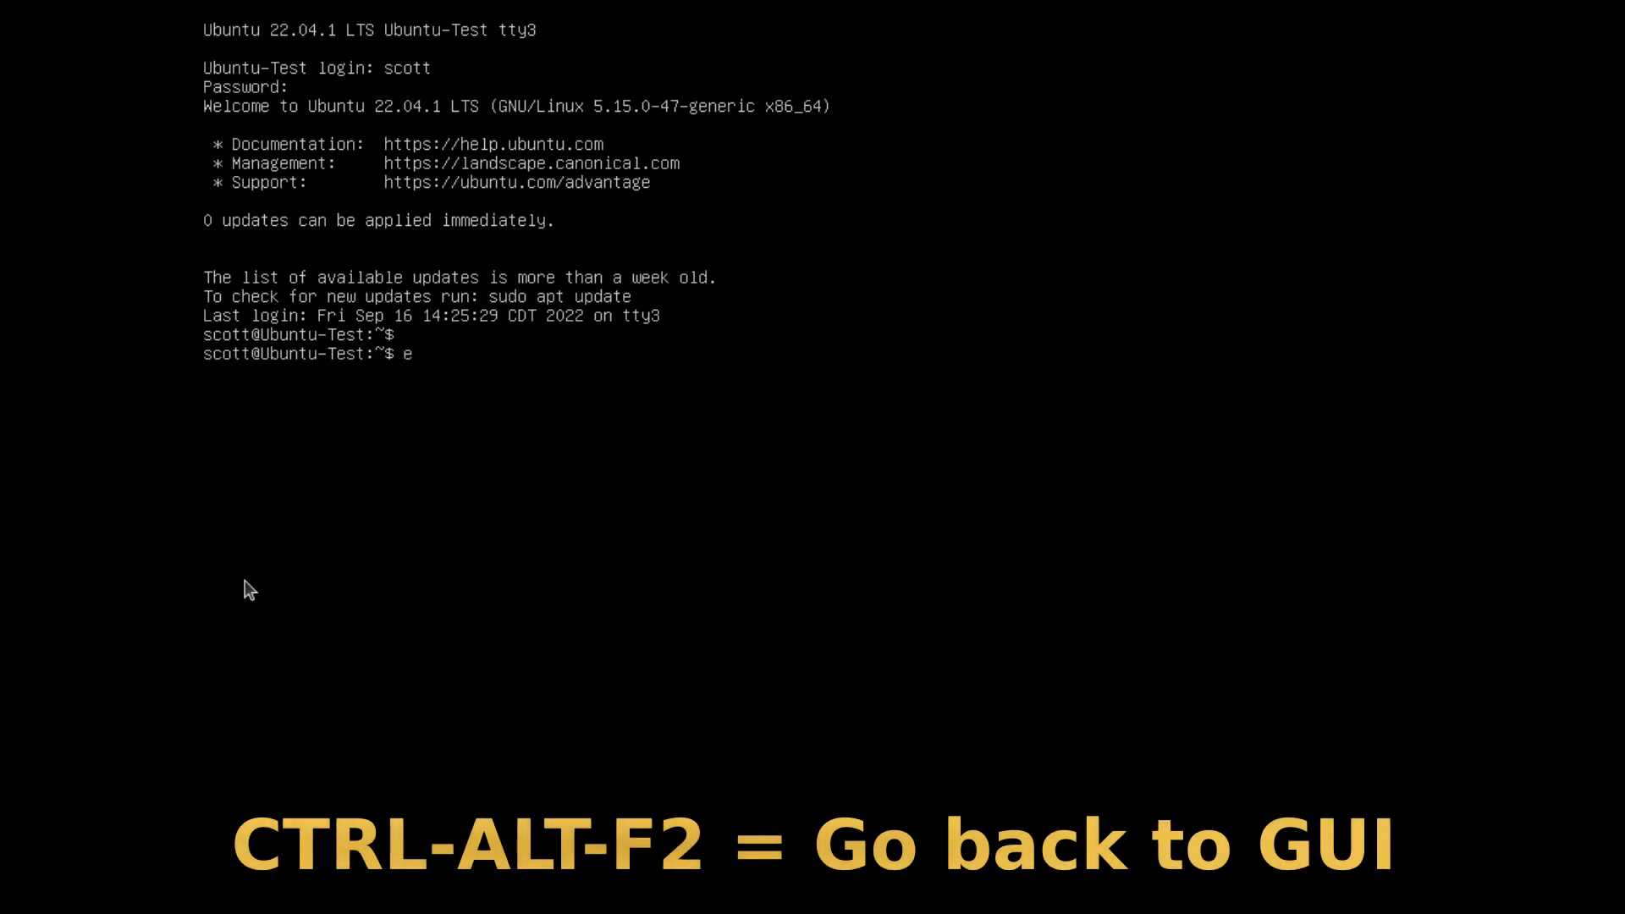
{"action": "key", "text": "Return"}
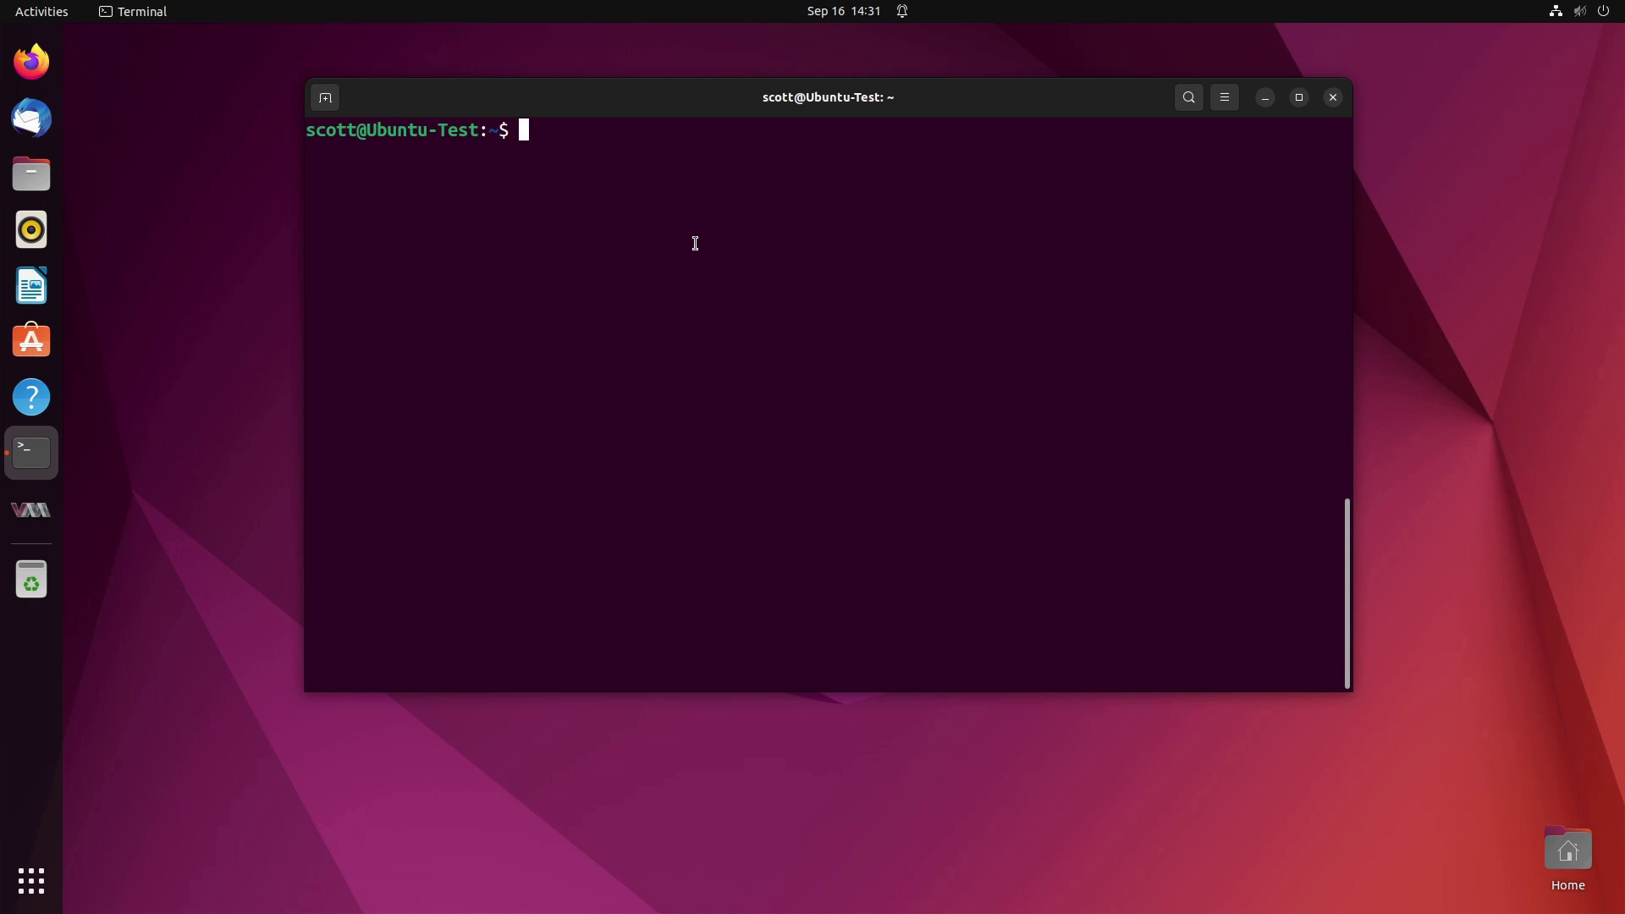
- Install Timeshift by running sudo apt install timeshift
{"action": "type", "text": "sudo apt install "}
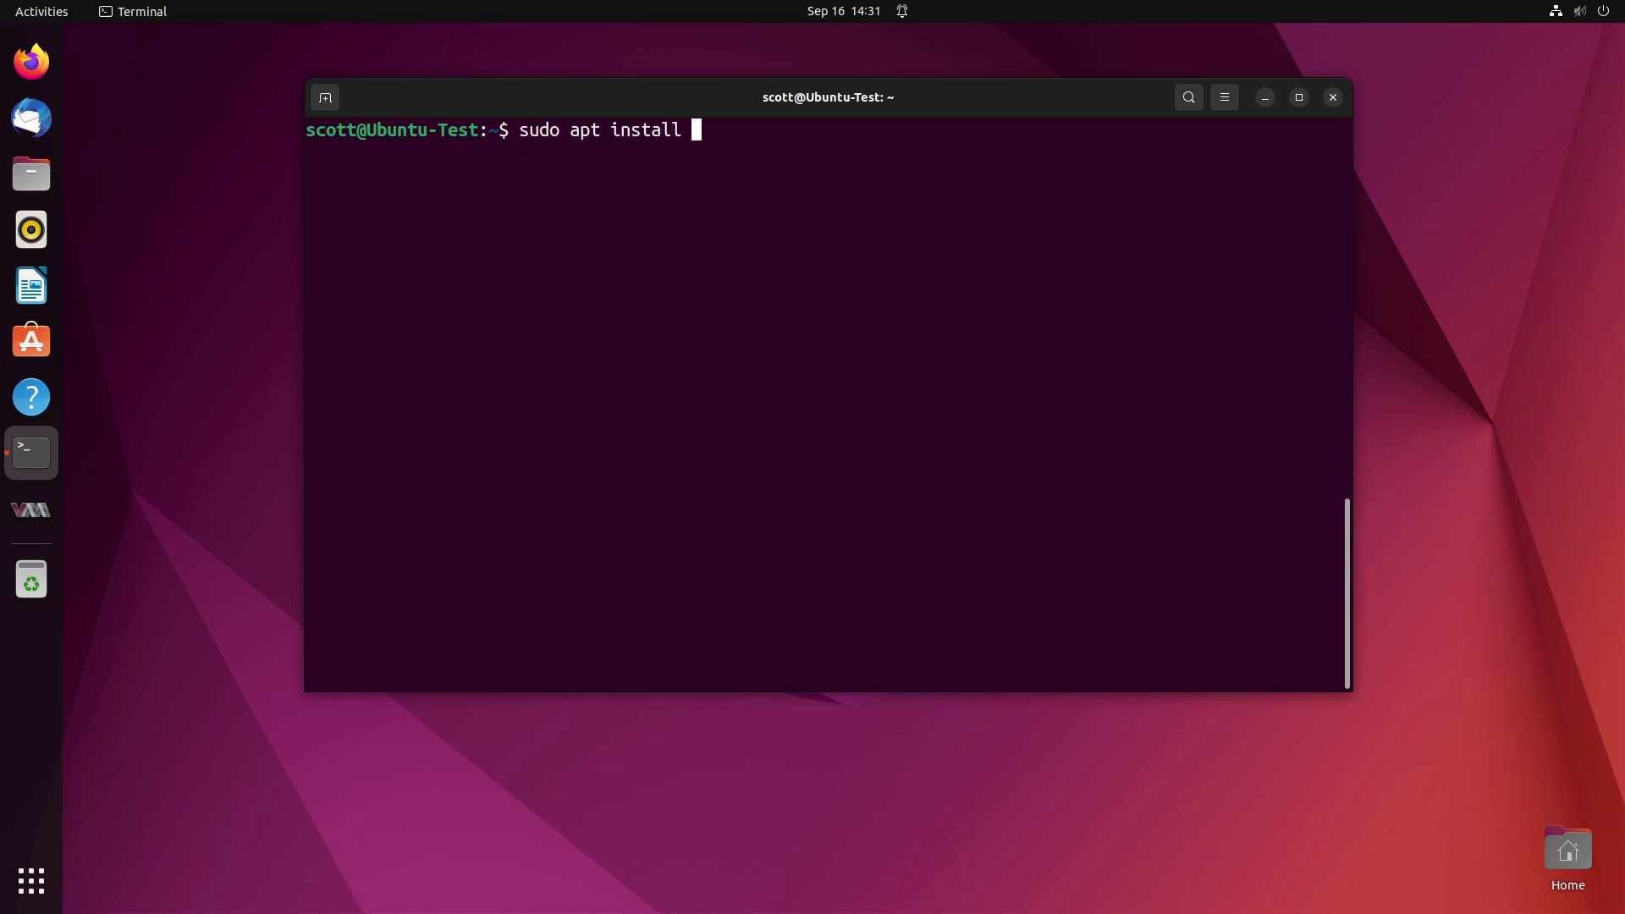
{"action": "type", "text": "timeshif"}
{"action": "type", "text": "t"}
{"action": "key", "text": "Return"}
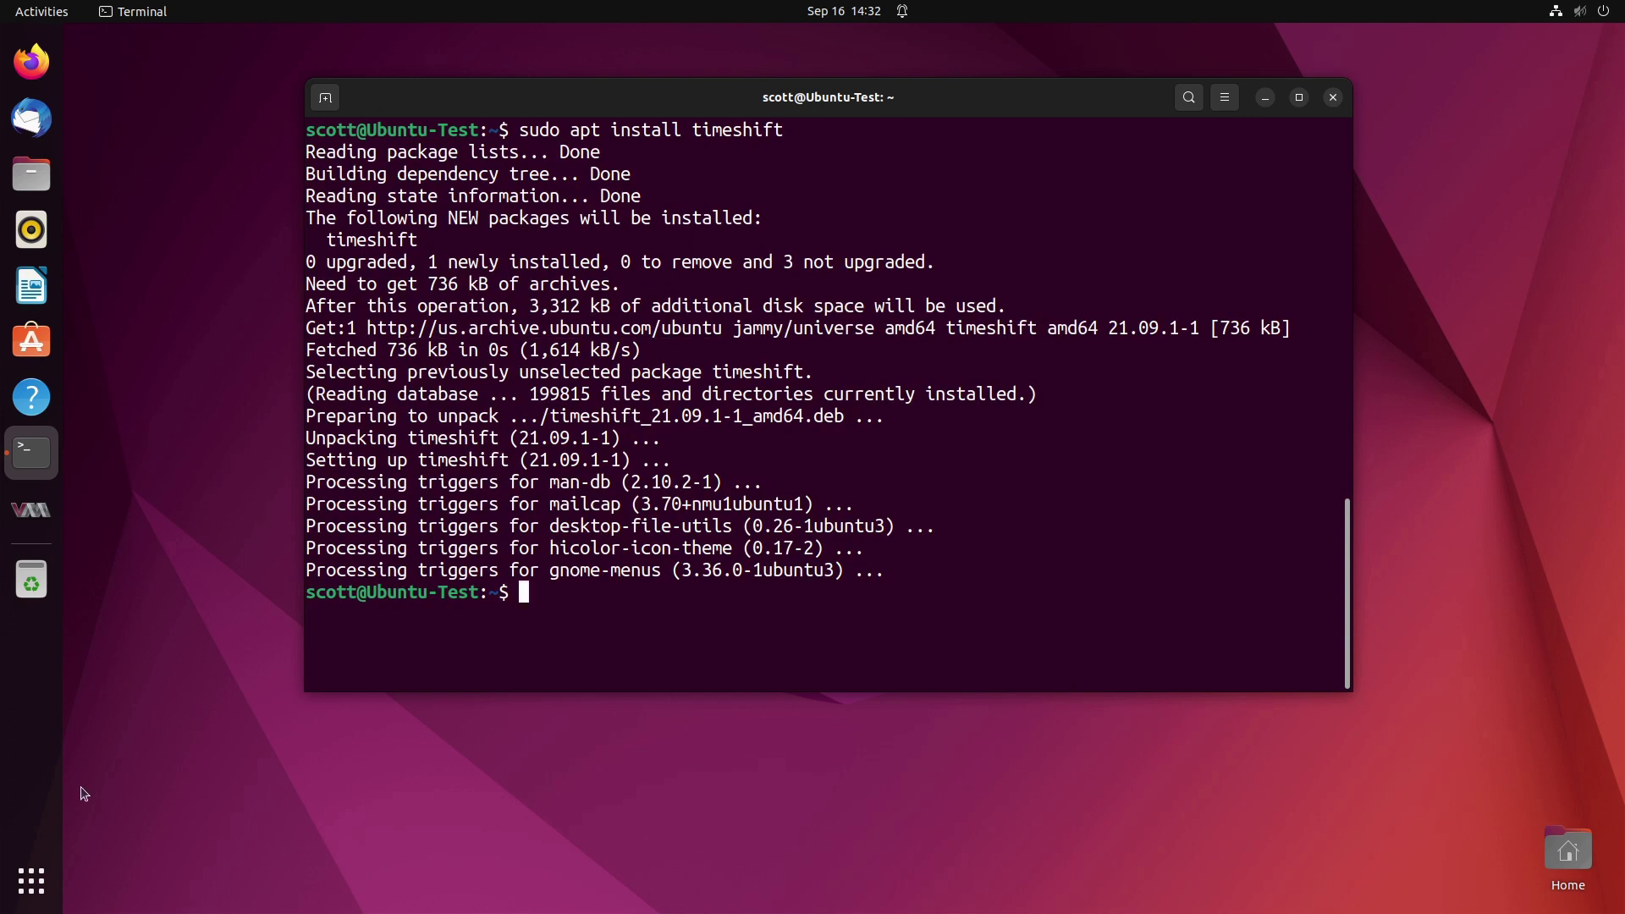
- Launch Timeshift from the 'time' app search, authenticating with the administrator password
{"action": "left_click", "coordinate": [43, 880]}
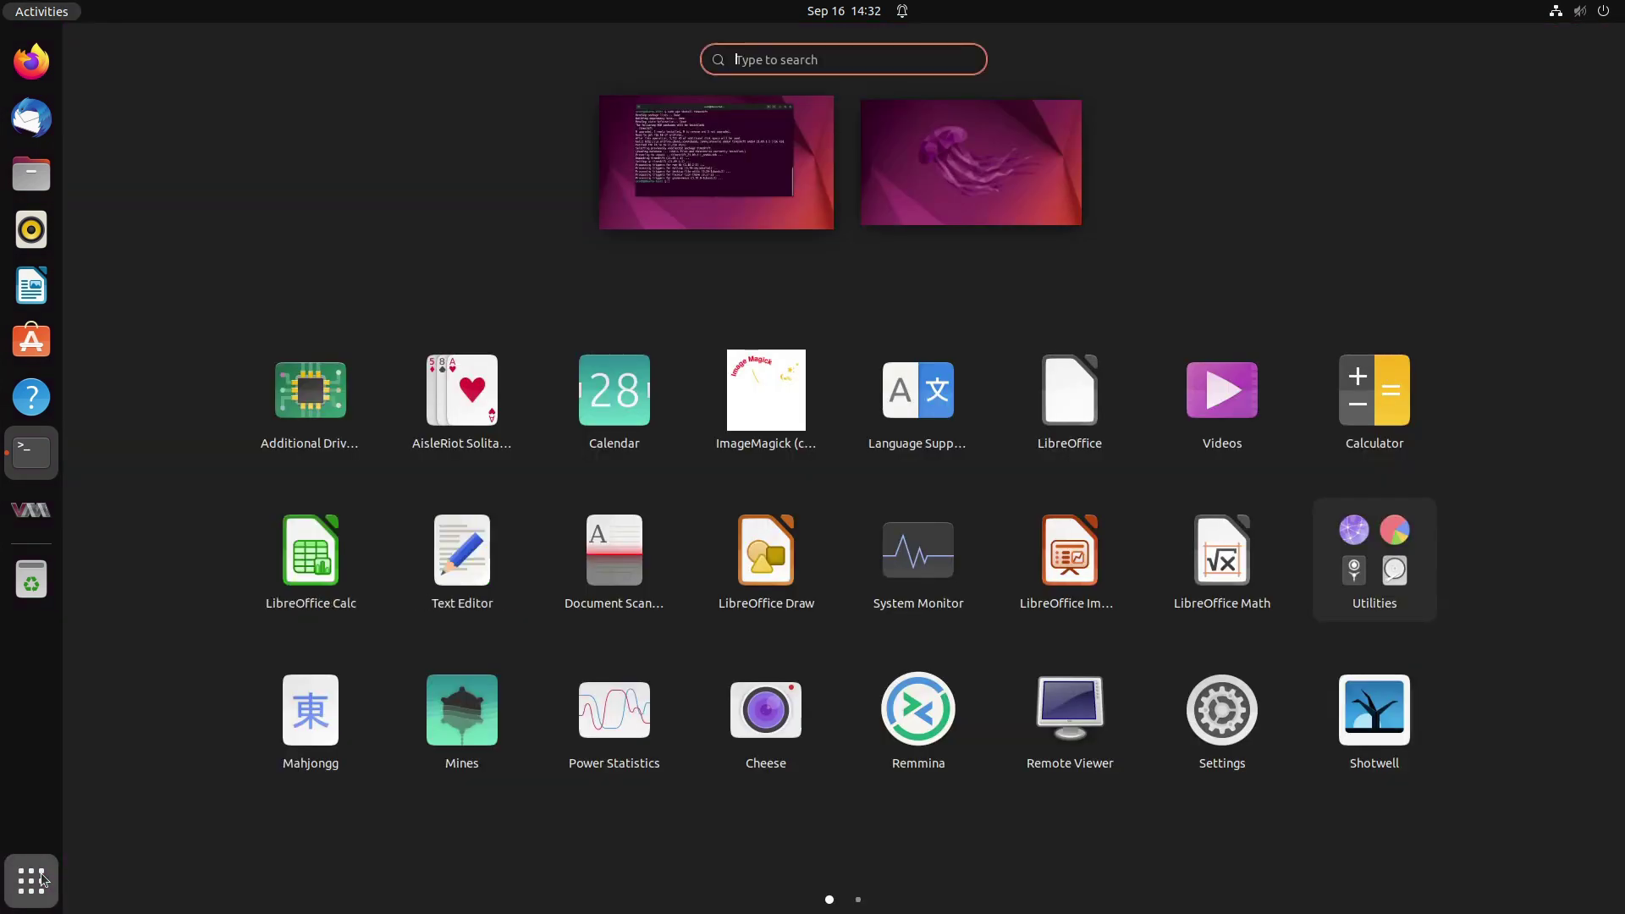
{"action": "type", "text": "time"}
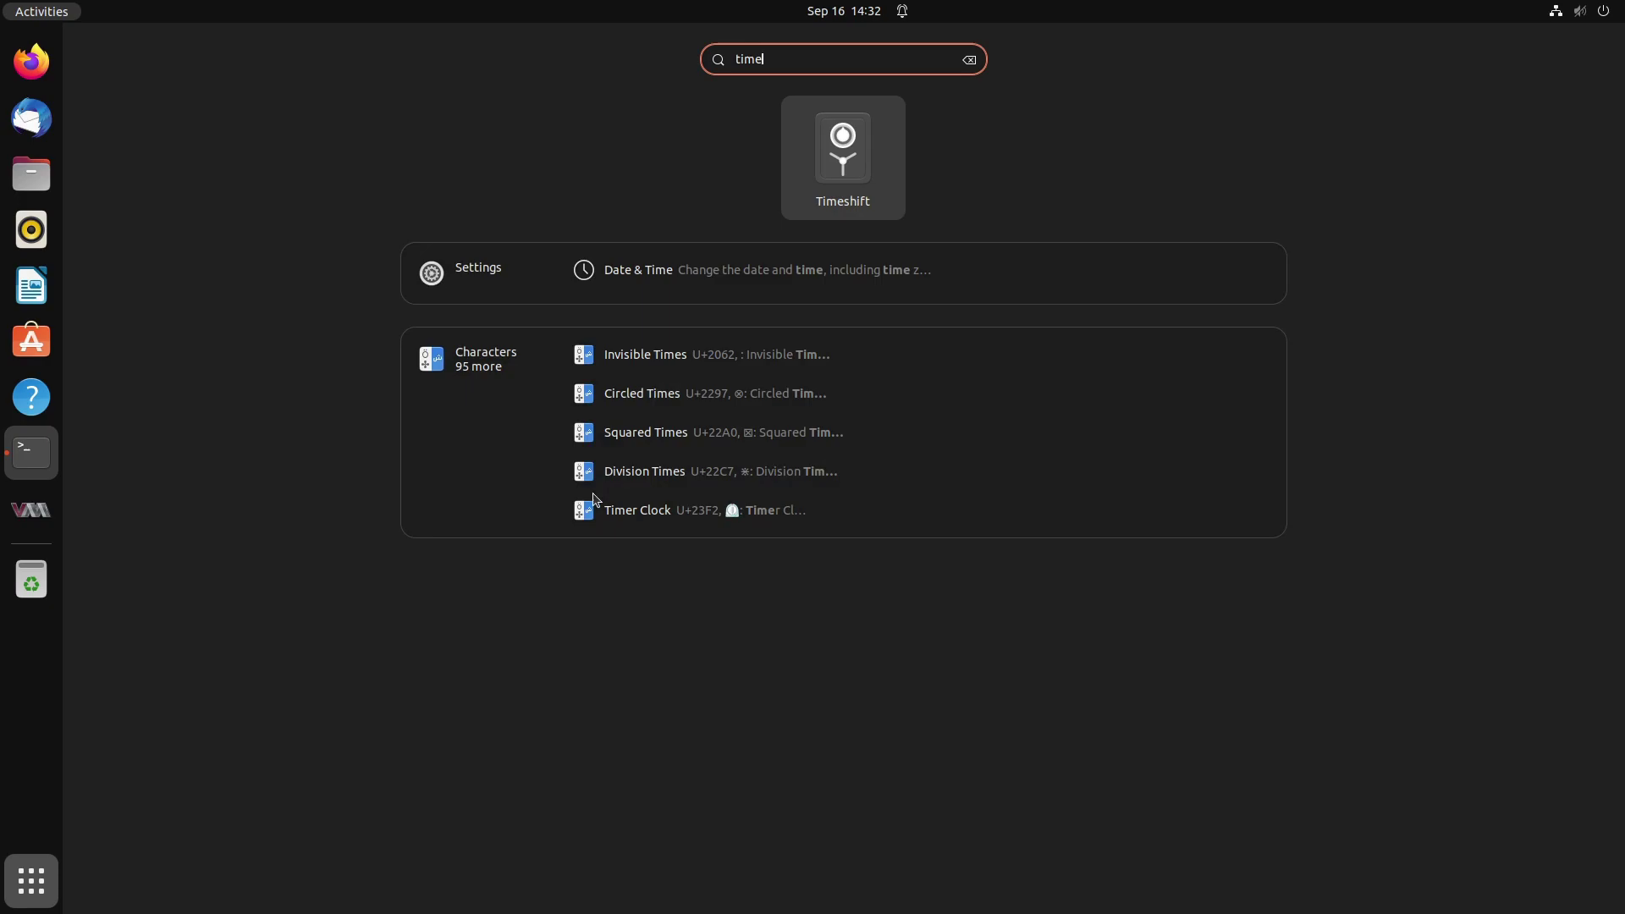
{"action": "left_click", "coordinate": [845, 160]}
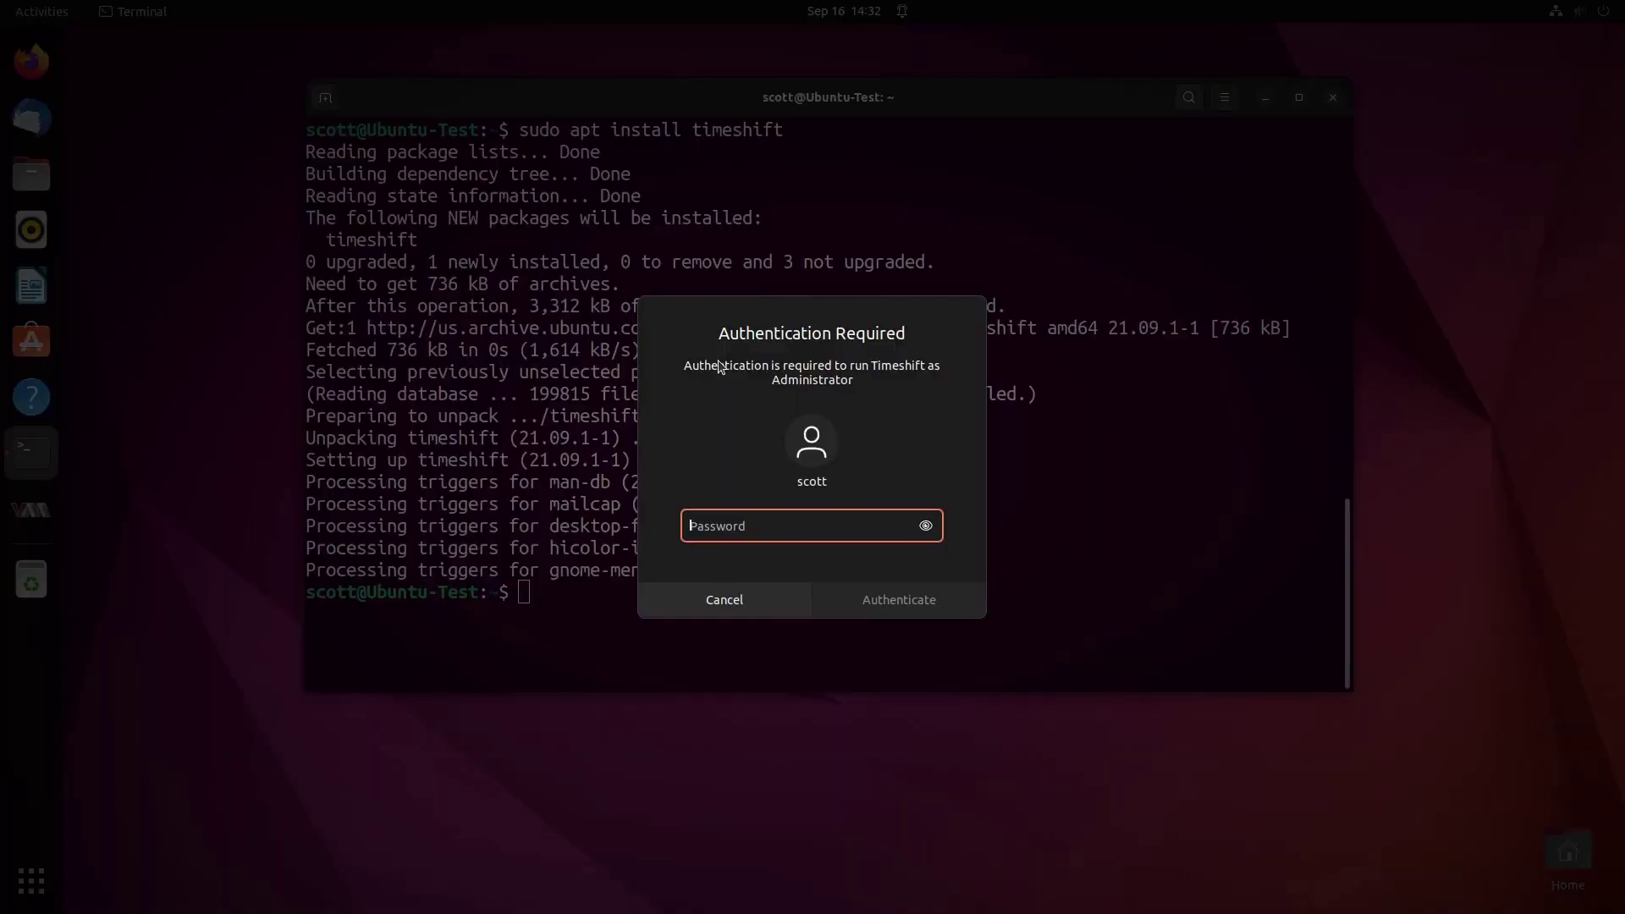
{"action": "type", "text": "********"}
{"action": "key", "text": "Return"}
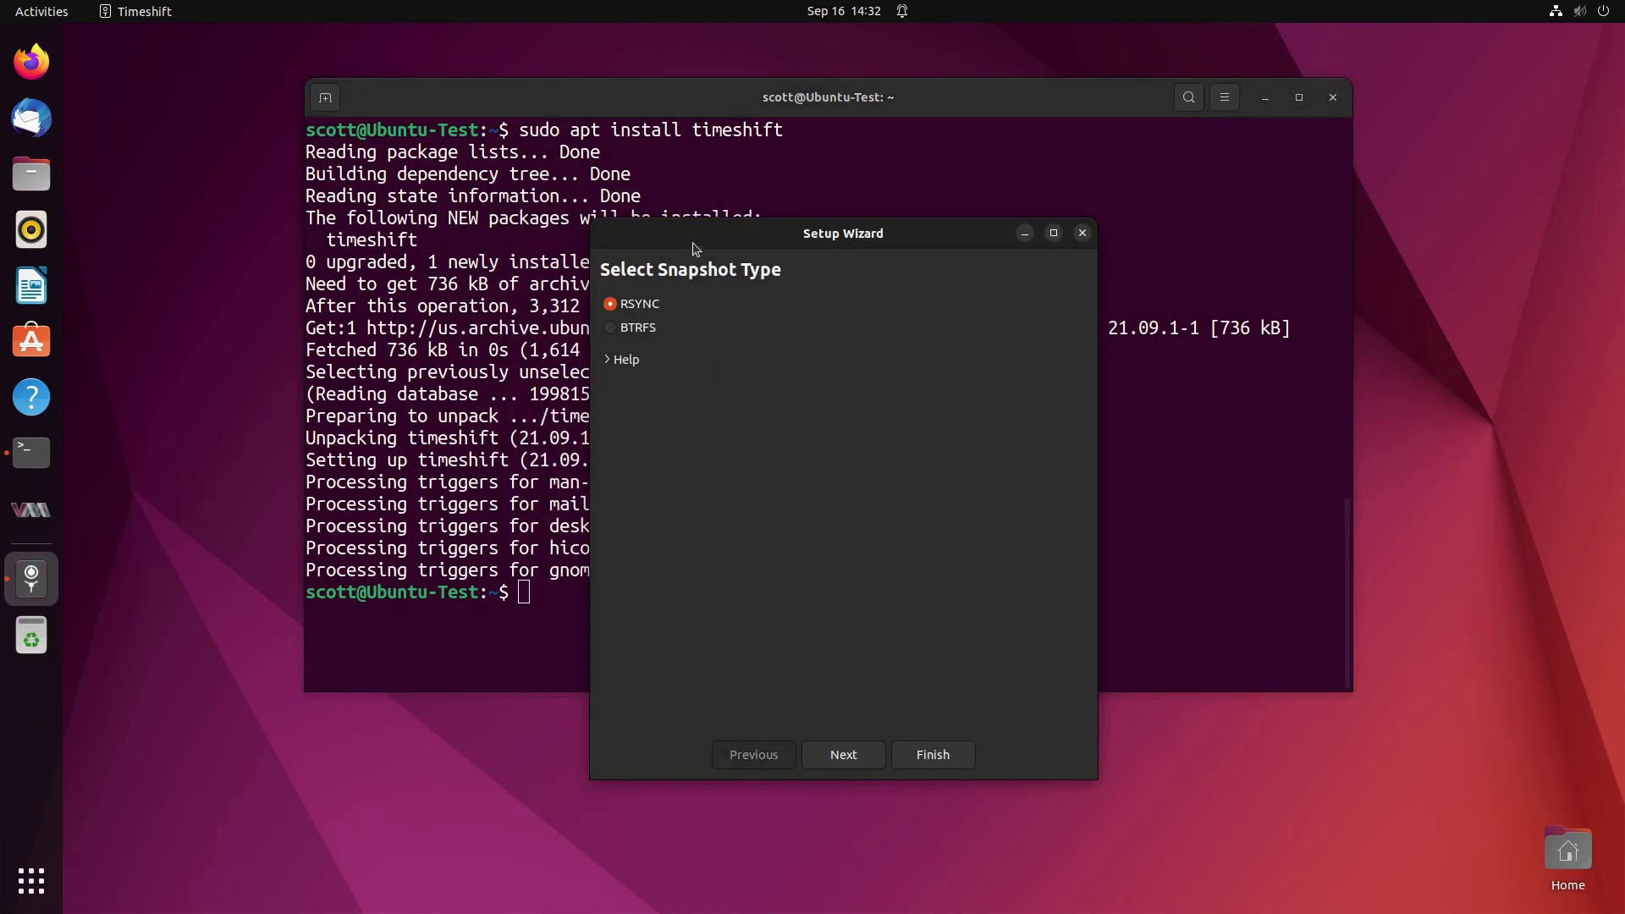
- Keep RSYNC as the snapshot type and vda3 as the snapshot location
{"action": "left_click_drag", "start_coordinate": [692, 243], "coordinate": [302, 141]}
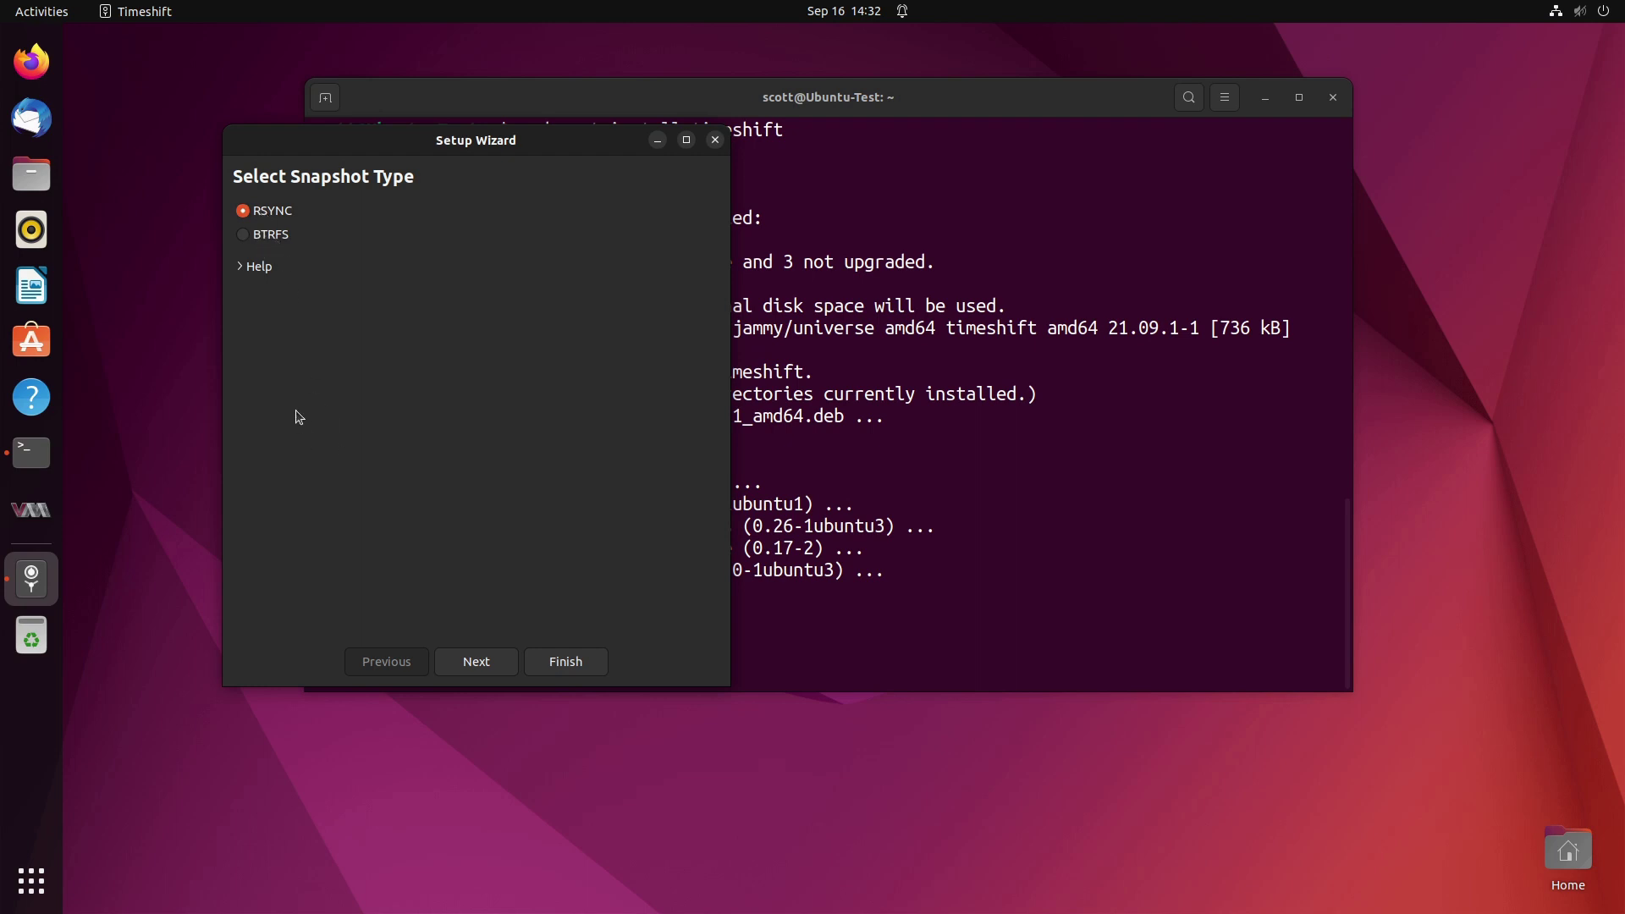
{"action": "left_click", "coordinate": [499, 661]}
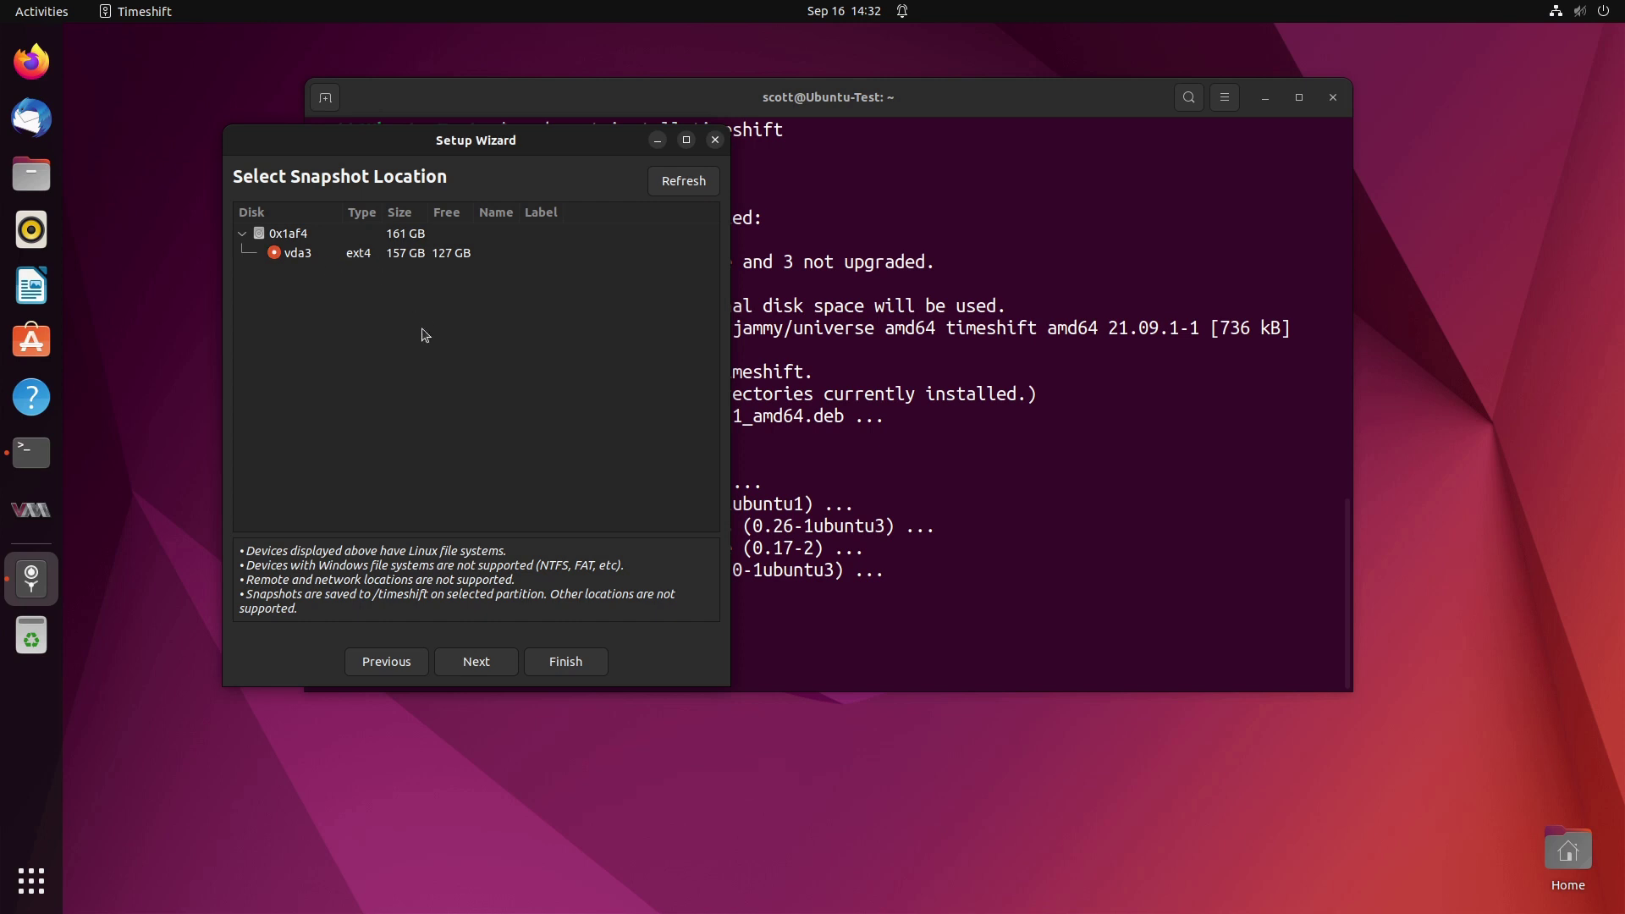
{"action": "left_click", "coordinate": [485, 660]}
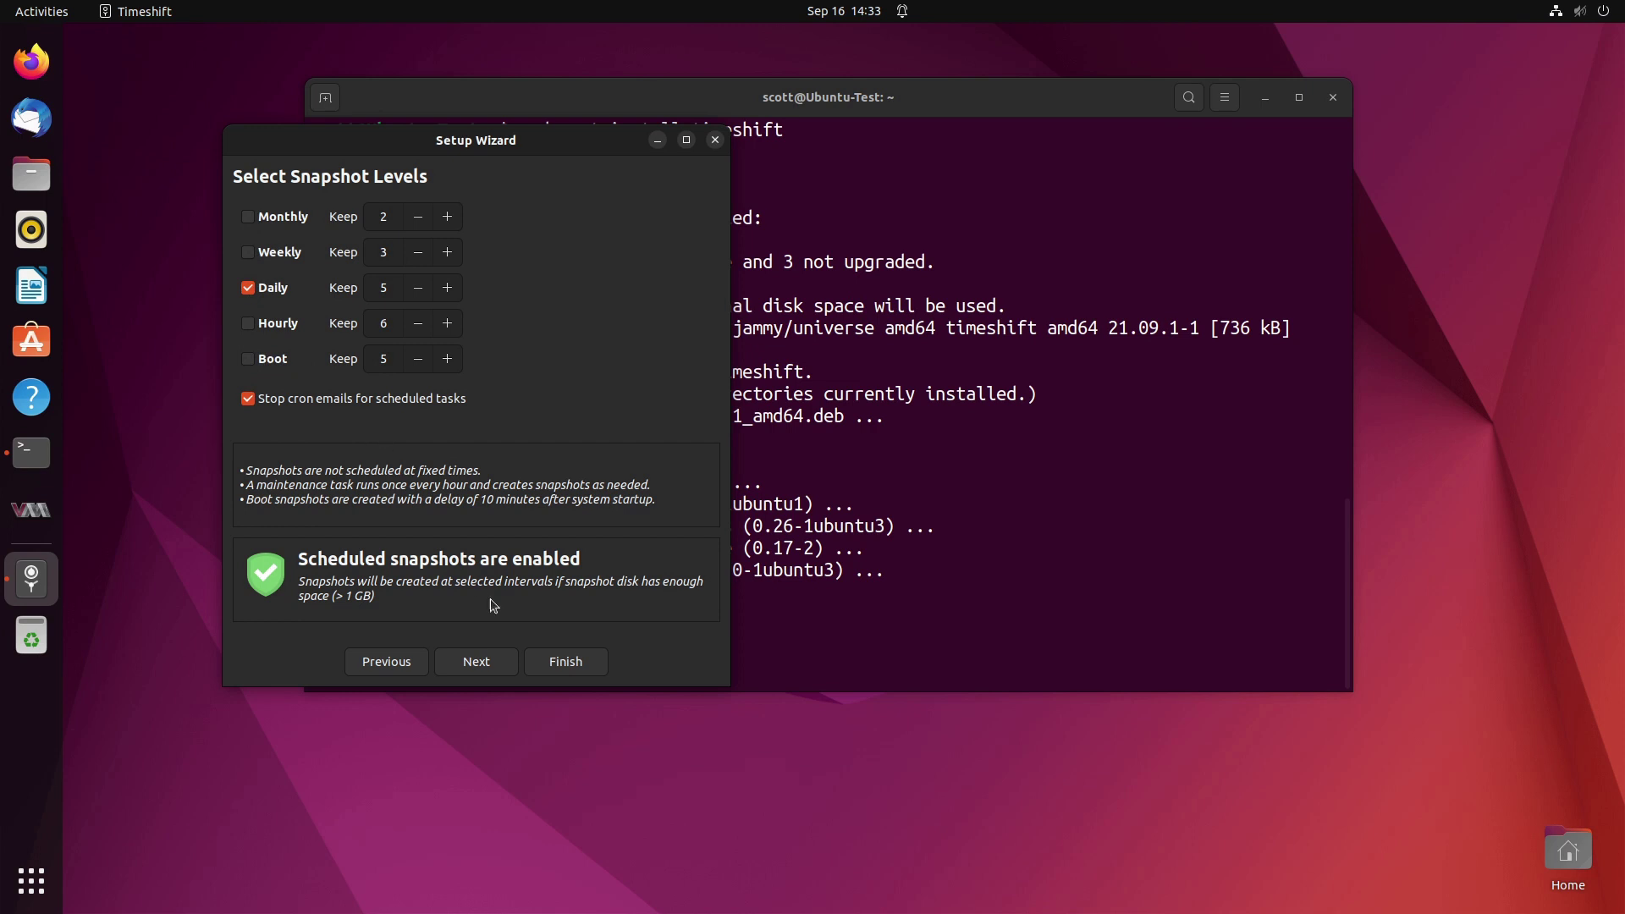
- Accept the Daily snapshot level and keep all home directories excluded
{"action": "left_click", "coordinate": [488, 663]}
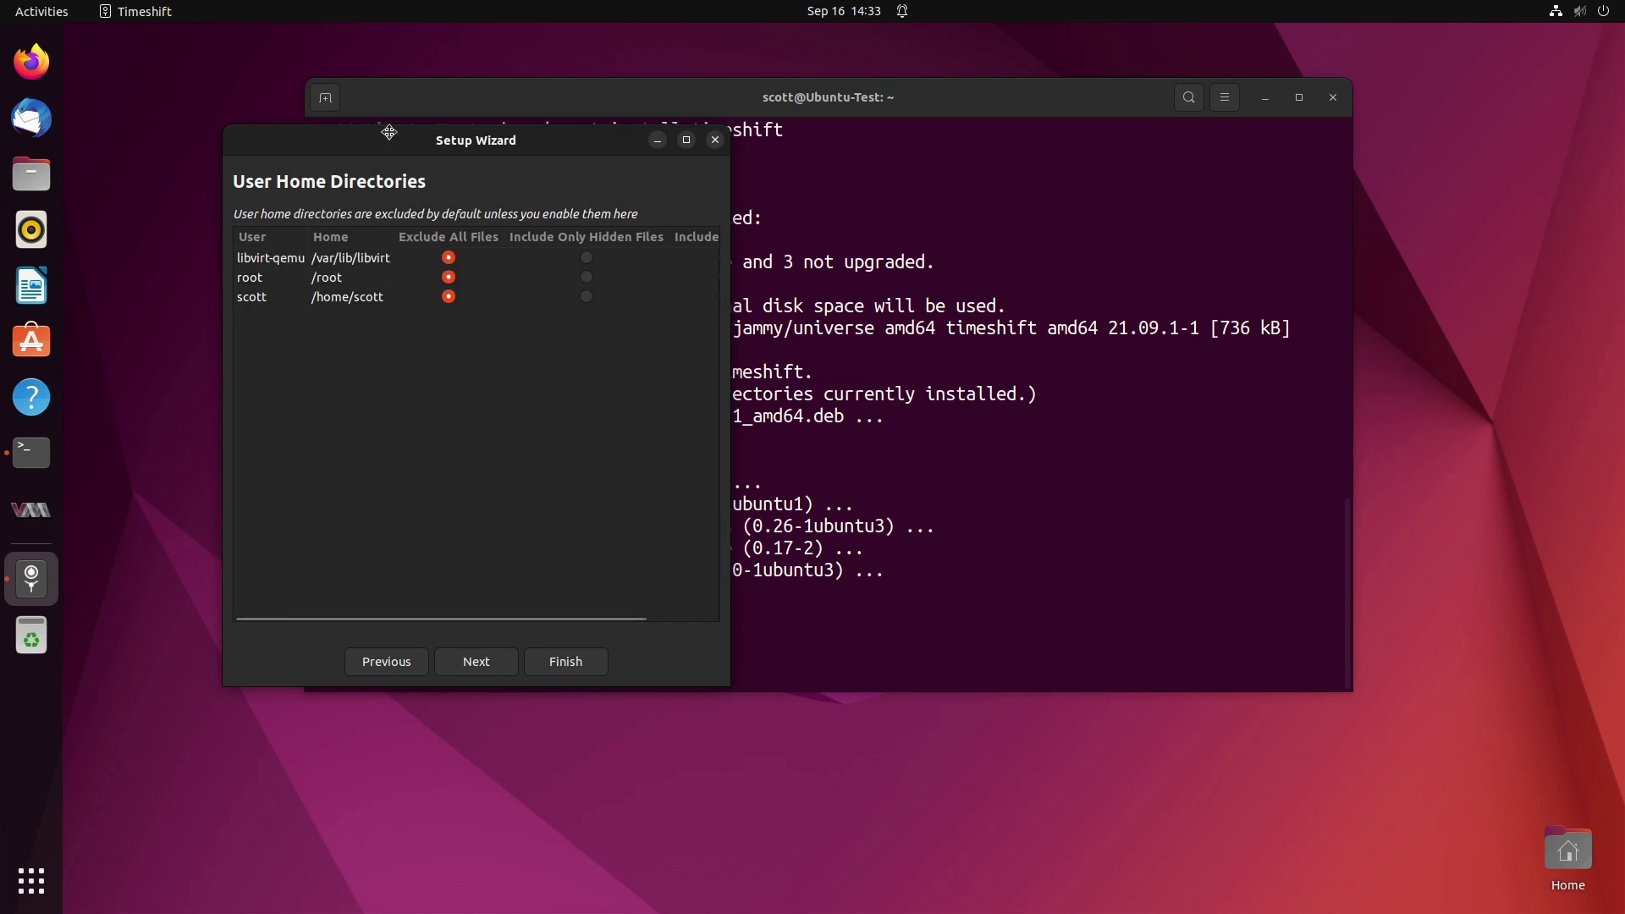
{"action": "left_click_drag", "start_coordinate": [389, 132], "coordinate": [369, 131]}
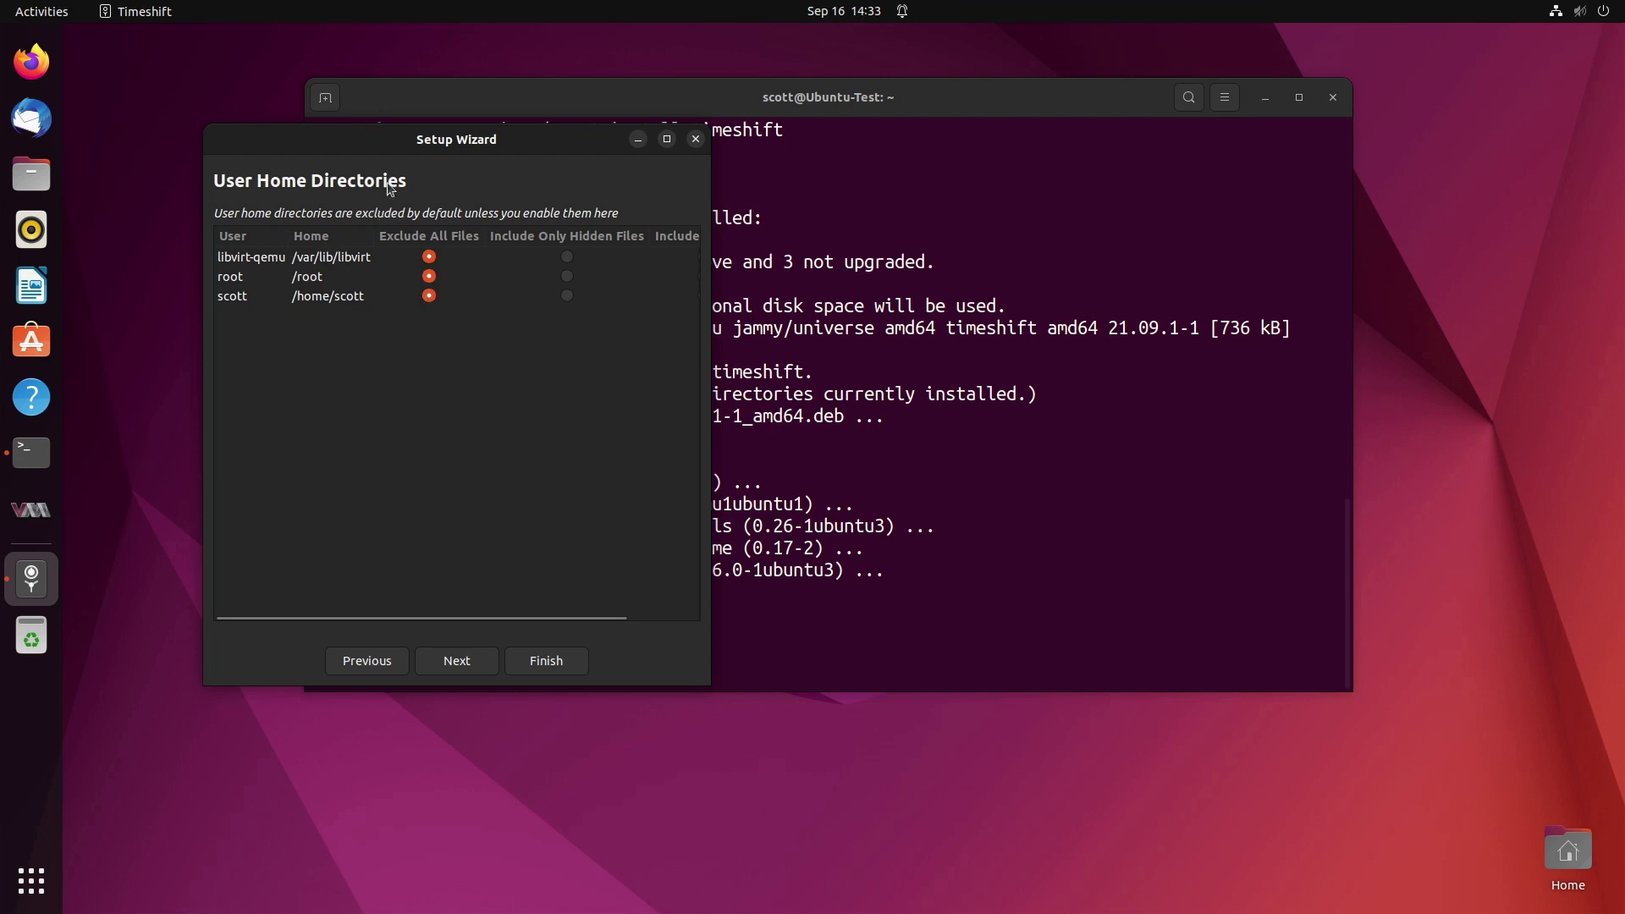
{"action": "left_click_drag", "start_coordinate": [397, 152], "coordinate": [398, 181]}
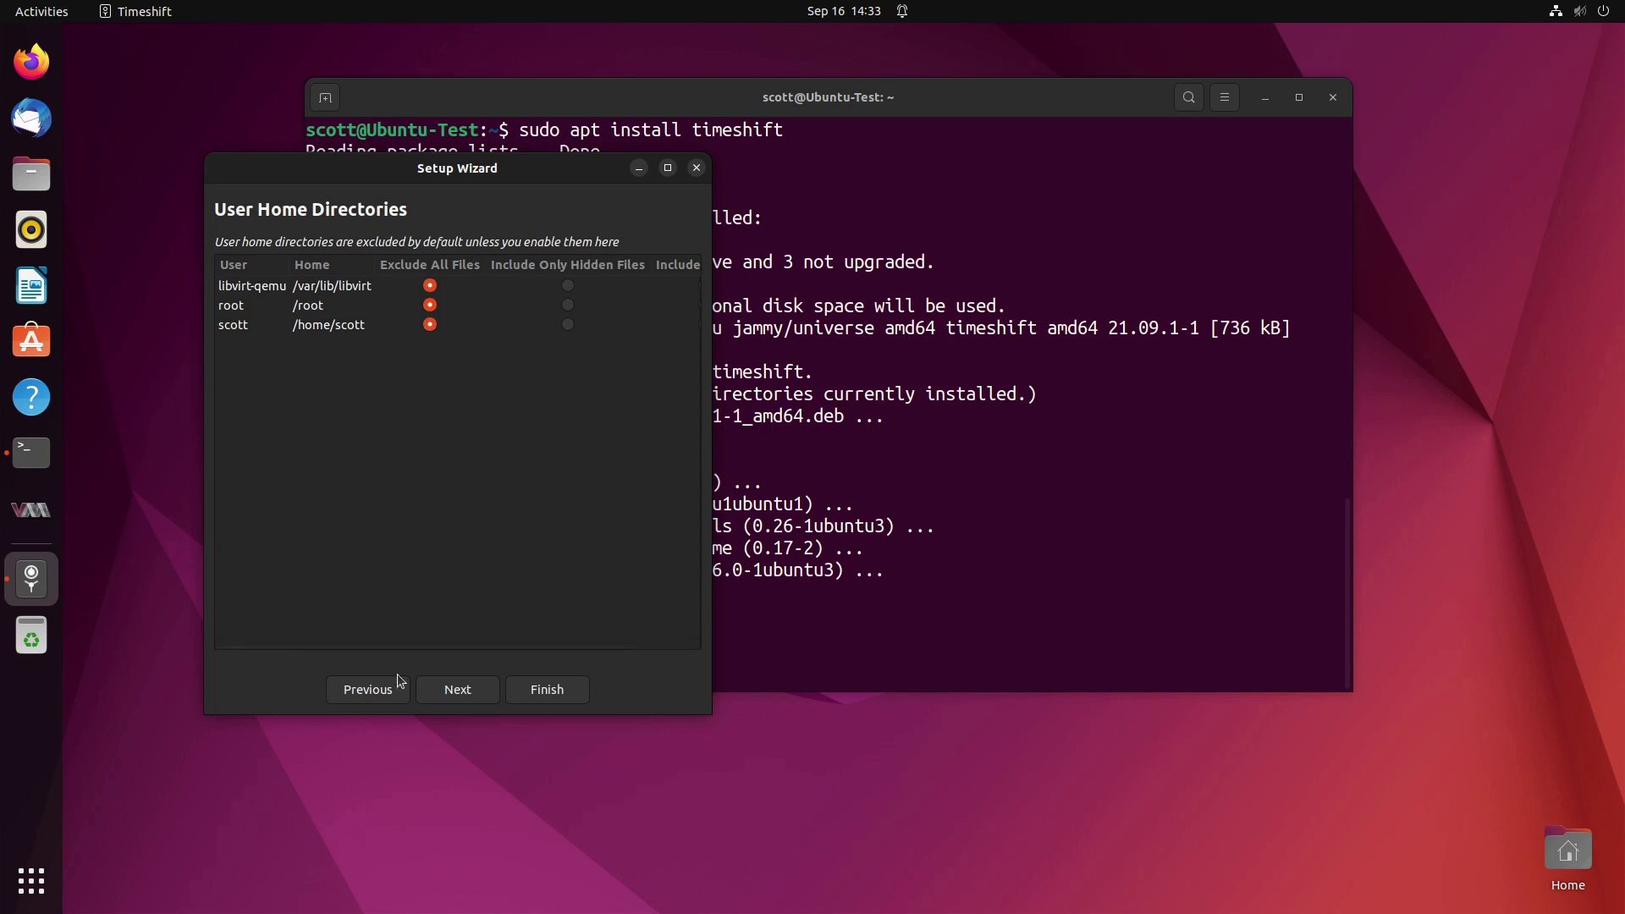
{"action": "left_click", "coordinate": [456, 691]}
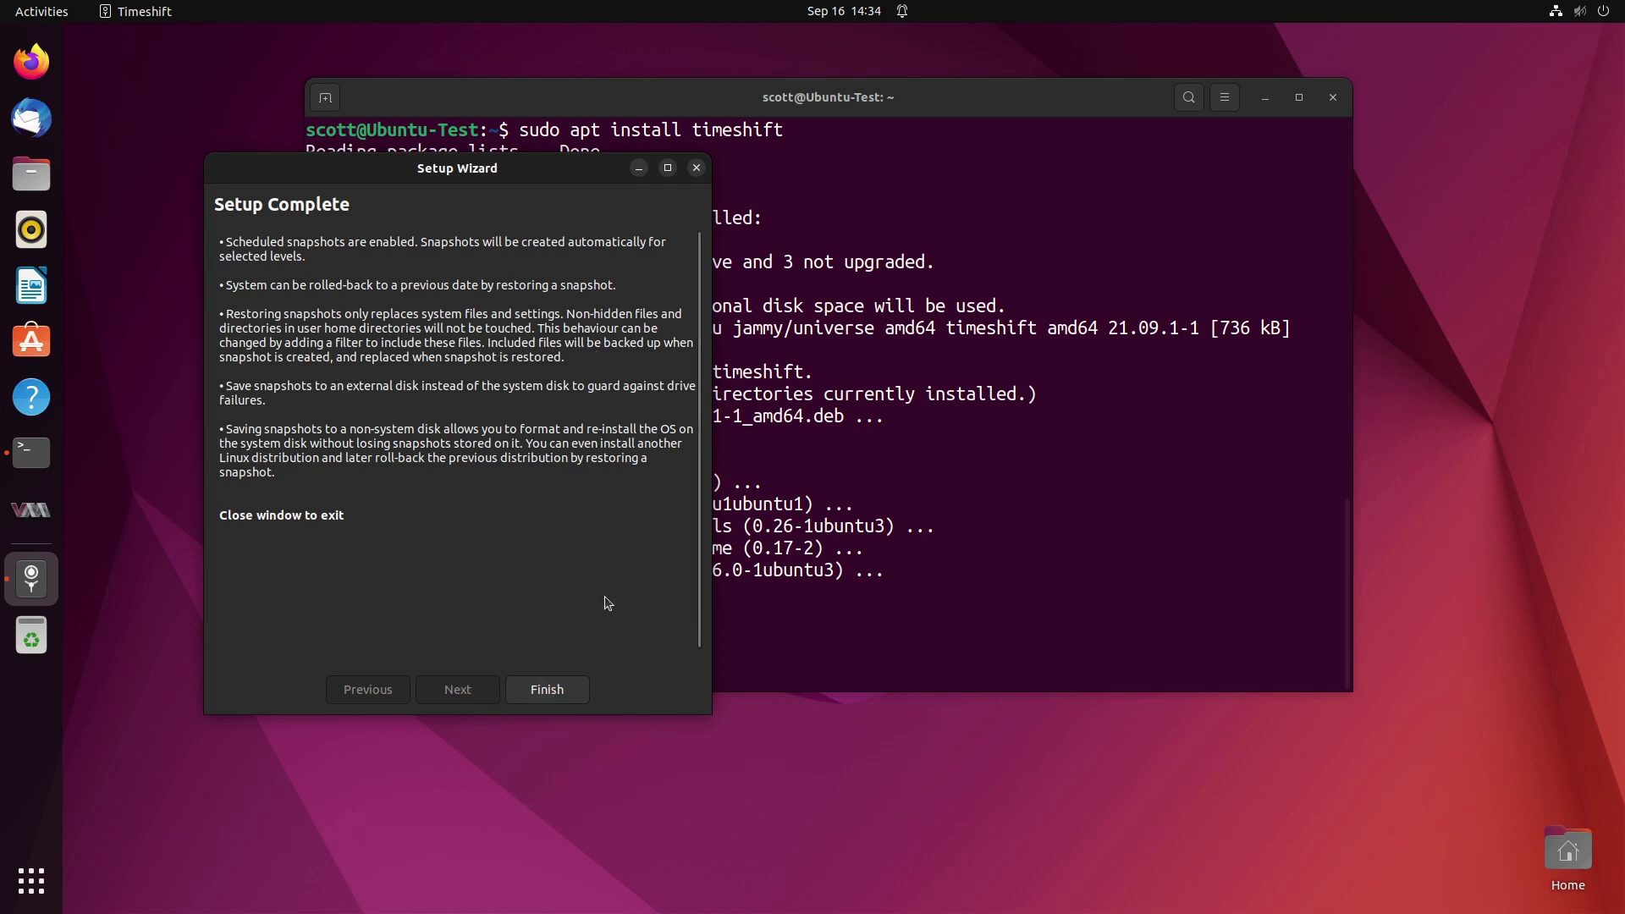
{"action": "left_click", "coordinate": [551, 692]}
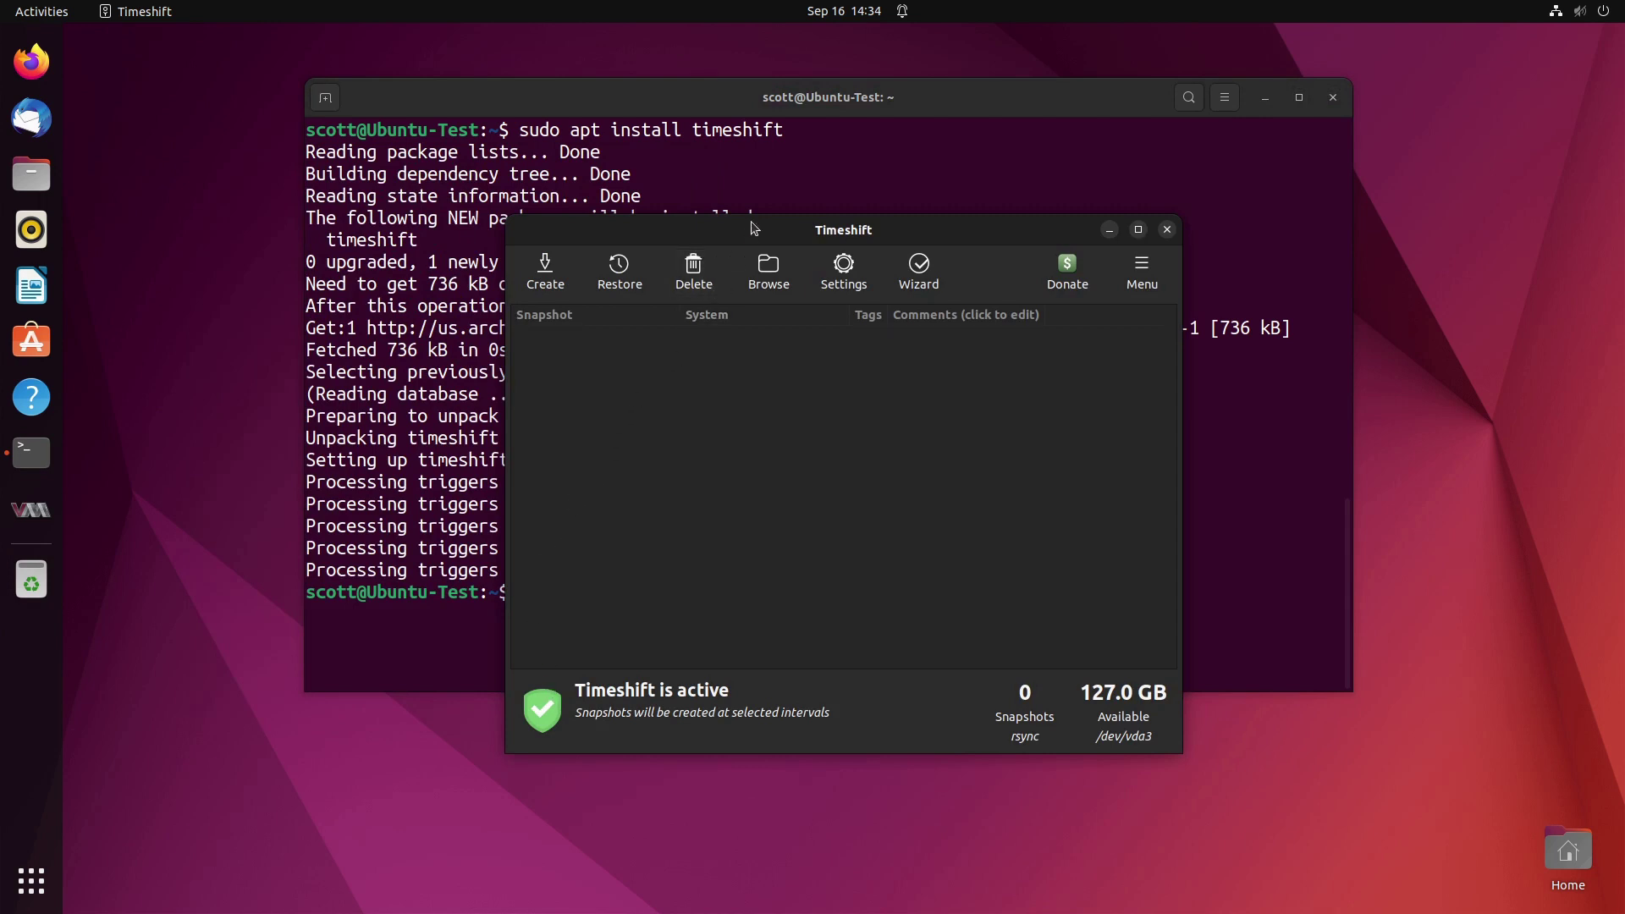
{"action": "left_click_drag", "start_coordinate": [754, 229], "coordinate": [495, 233]}
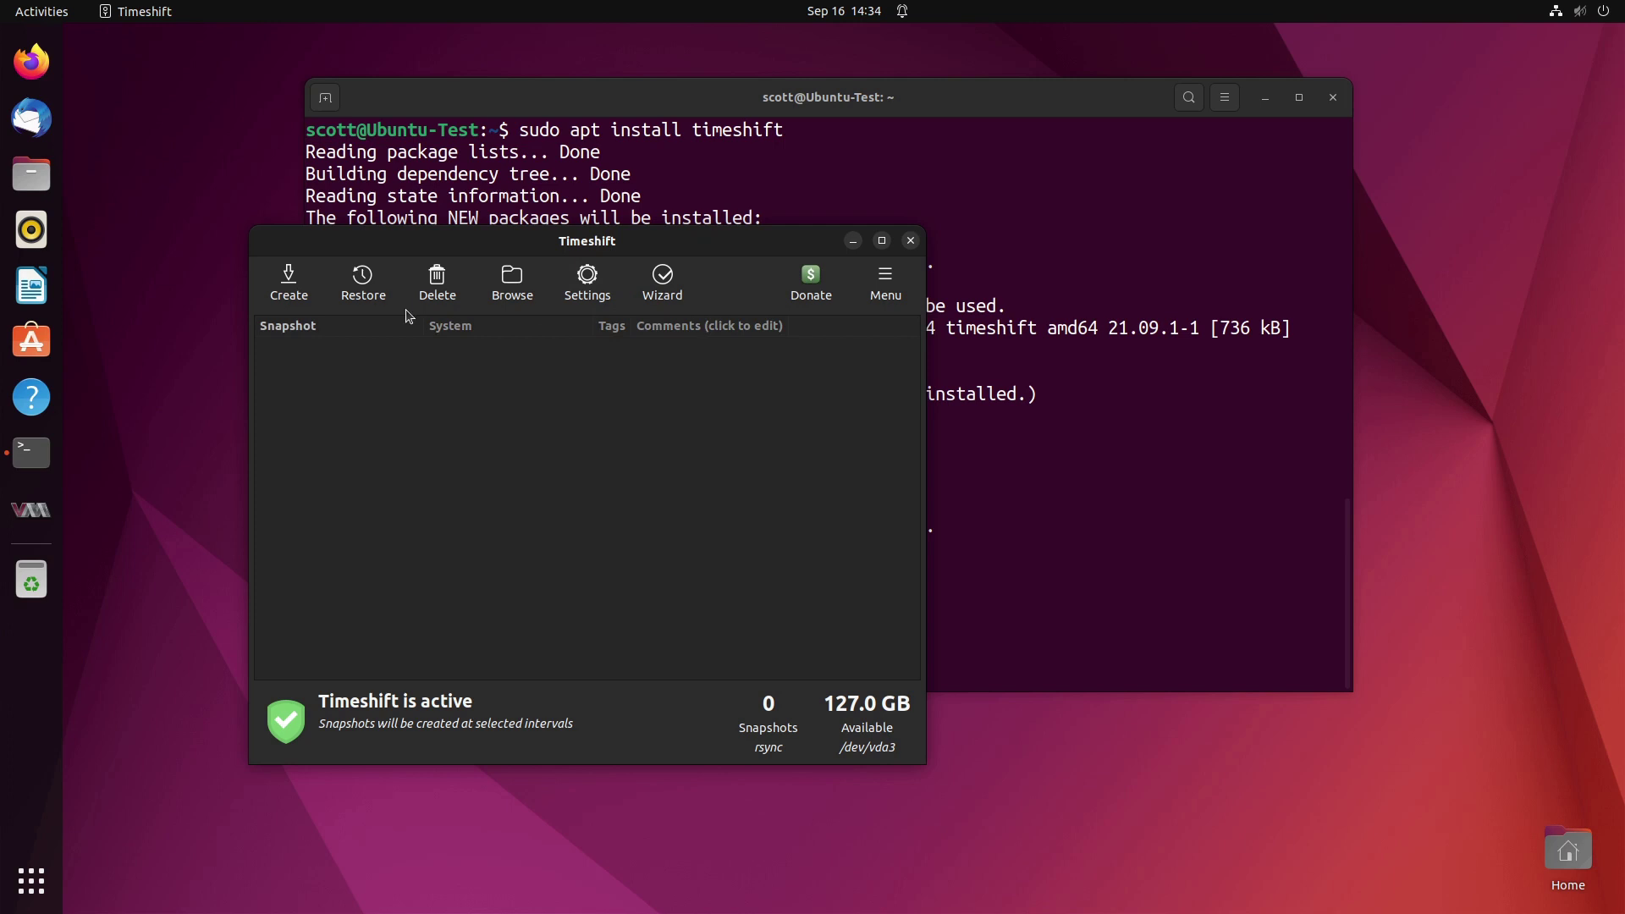
{"action": "left_click", "coordinate": [292, 276]}
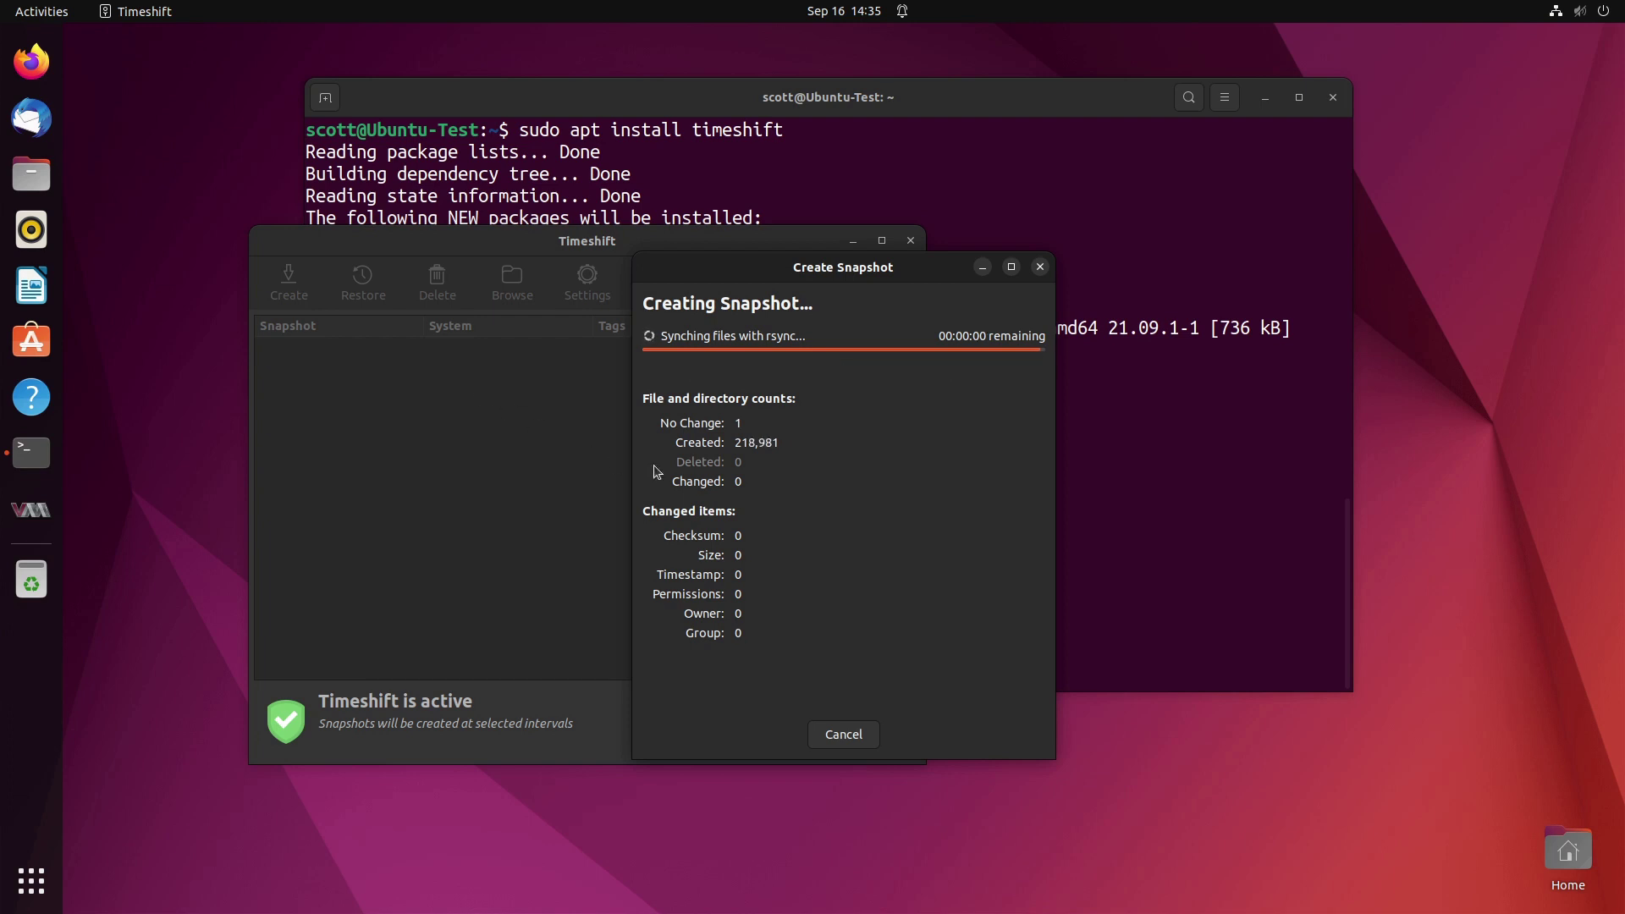
{"action": "left_click", "coordinate": [830, 734]}
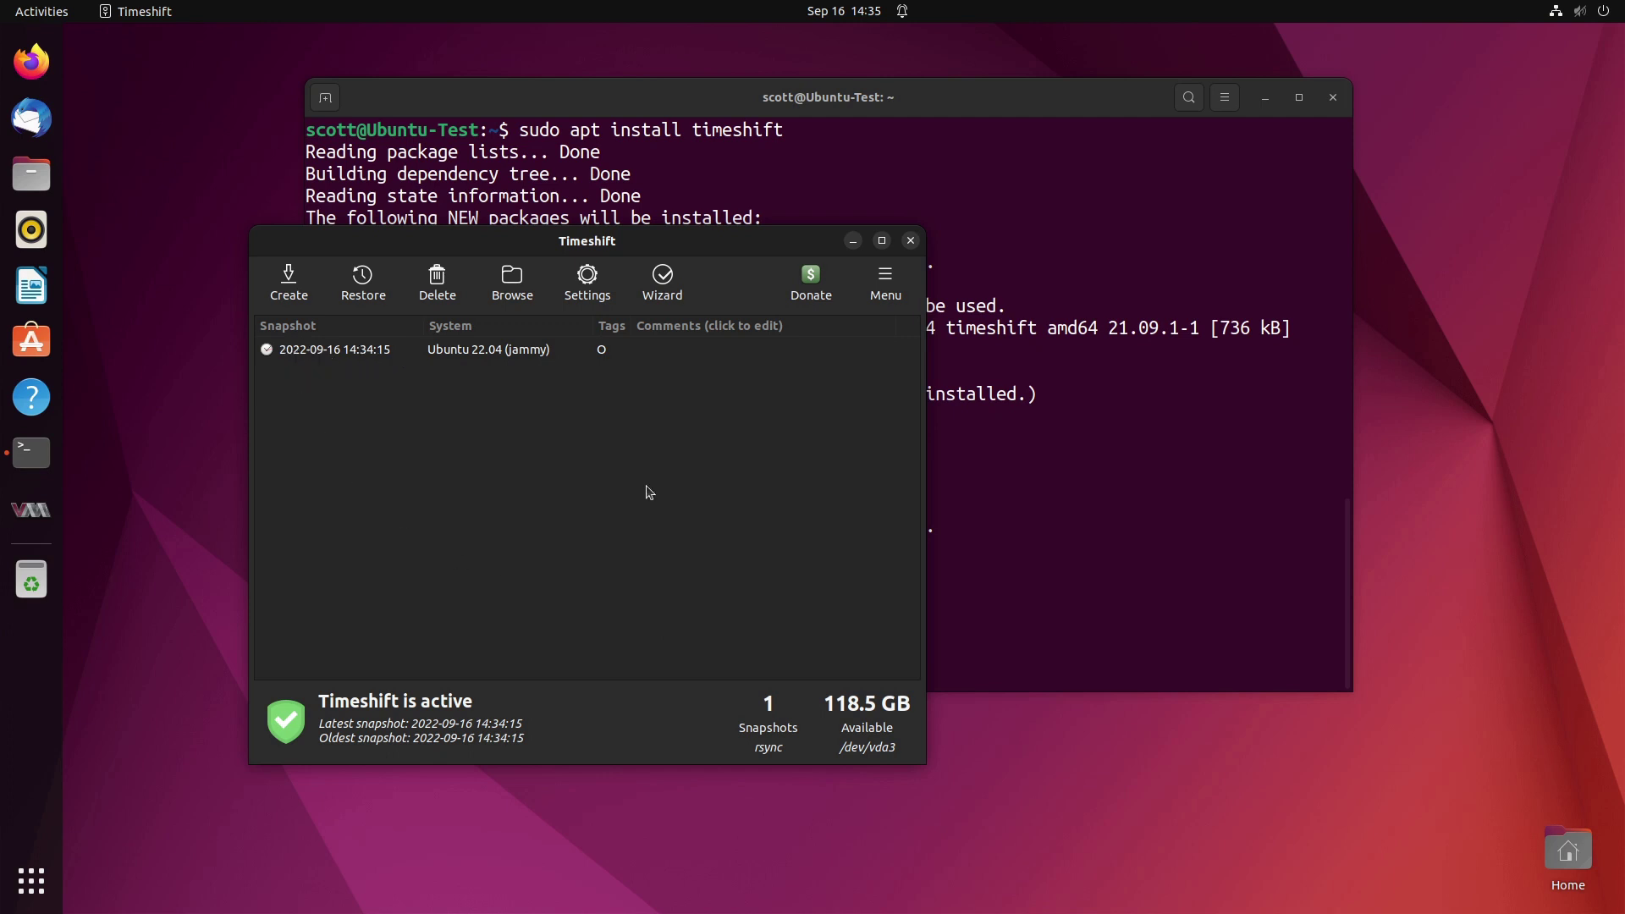
{"action": "left_click", "coordinate": [912, 241]}
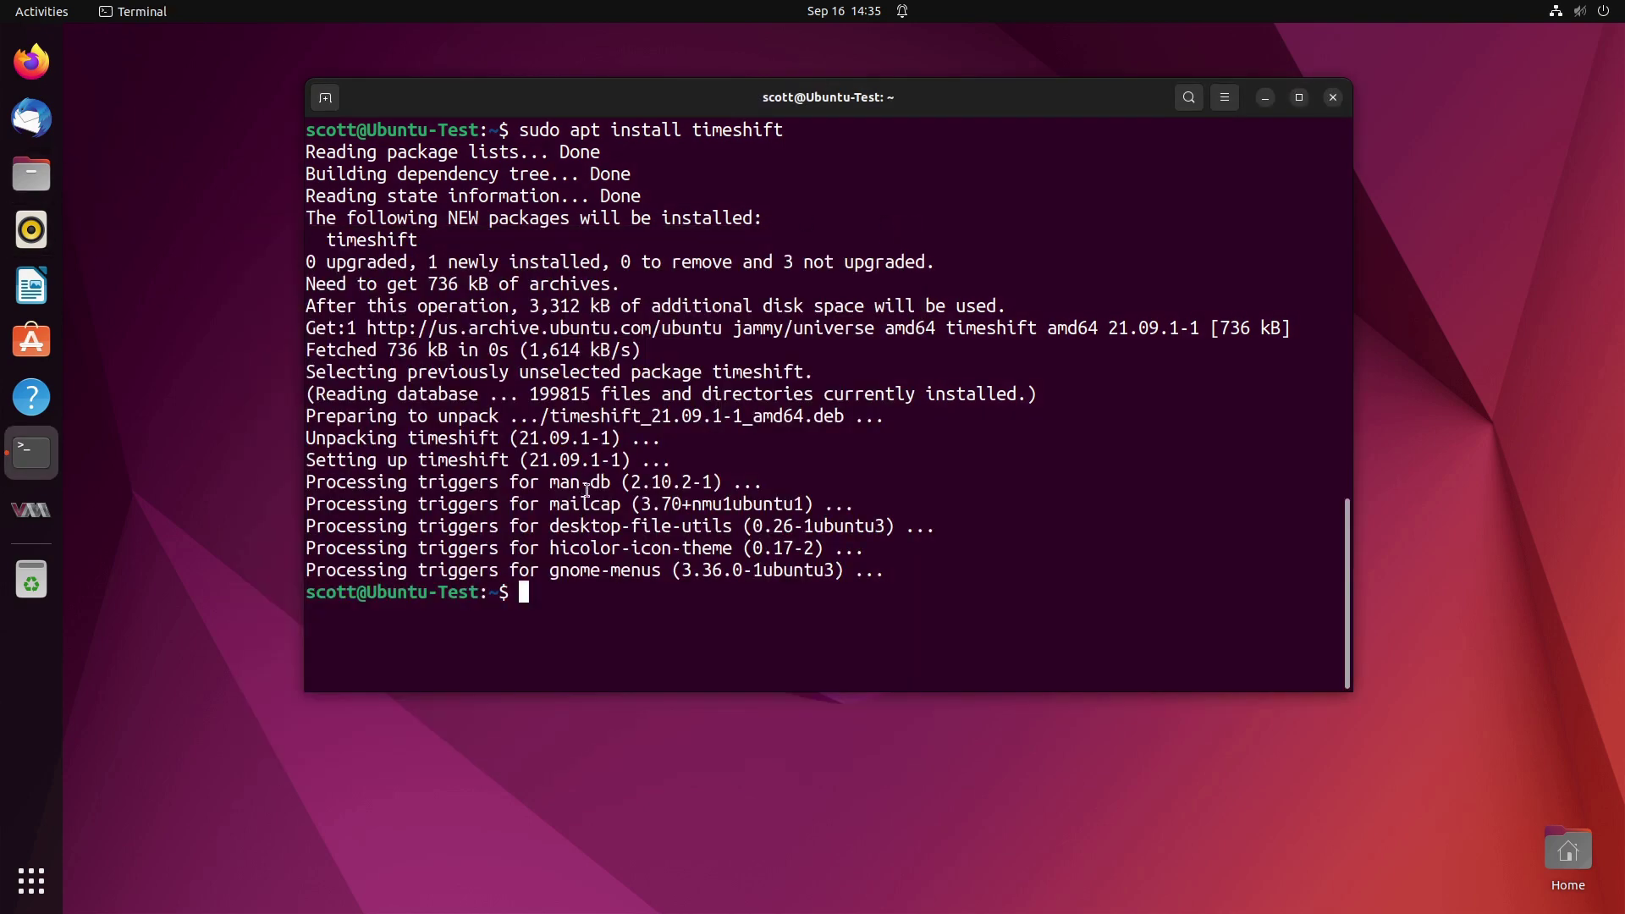
- Clear the terminal and run sudo timeshift --list, showing one snapshot on /dev/vda3
{"action": "type", "text": "sudo"}
{"action": "key", "text": "ctrl+u"}
{"action": "key", "text": "ctrl+l"}
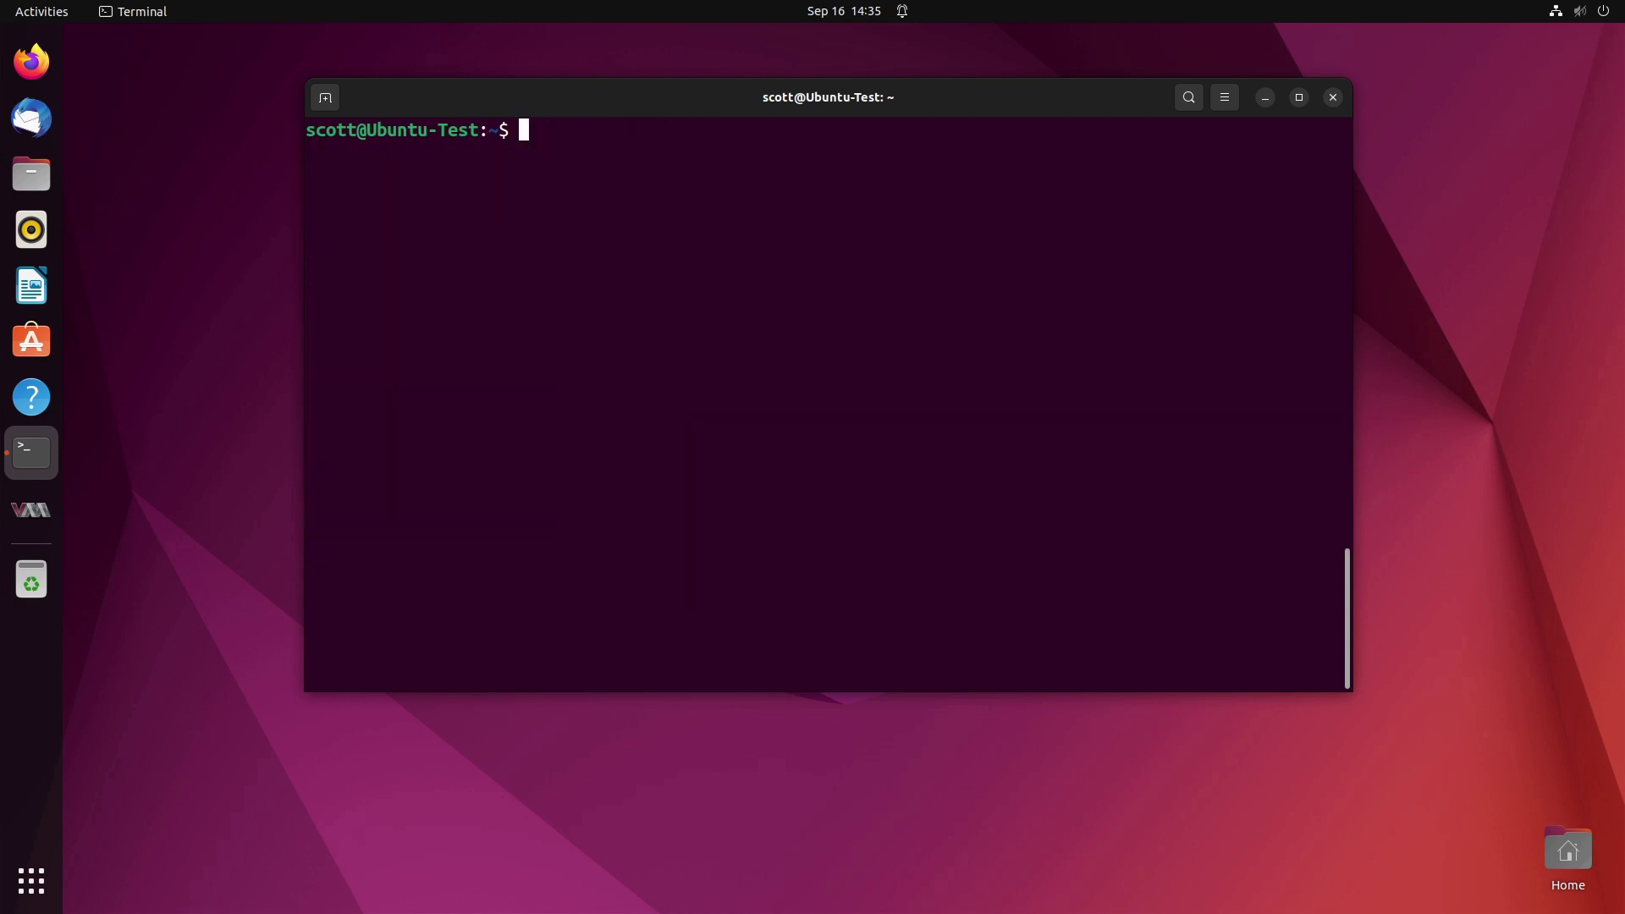
{"action": "key", "text": "Return"}
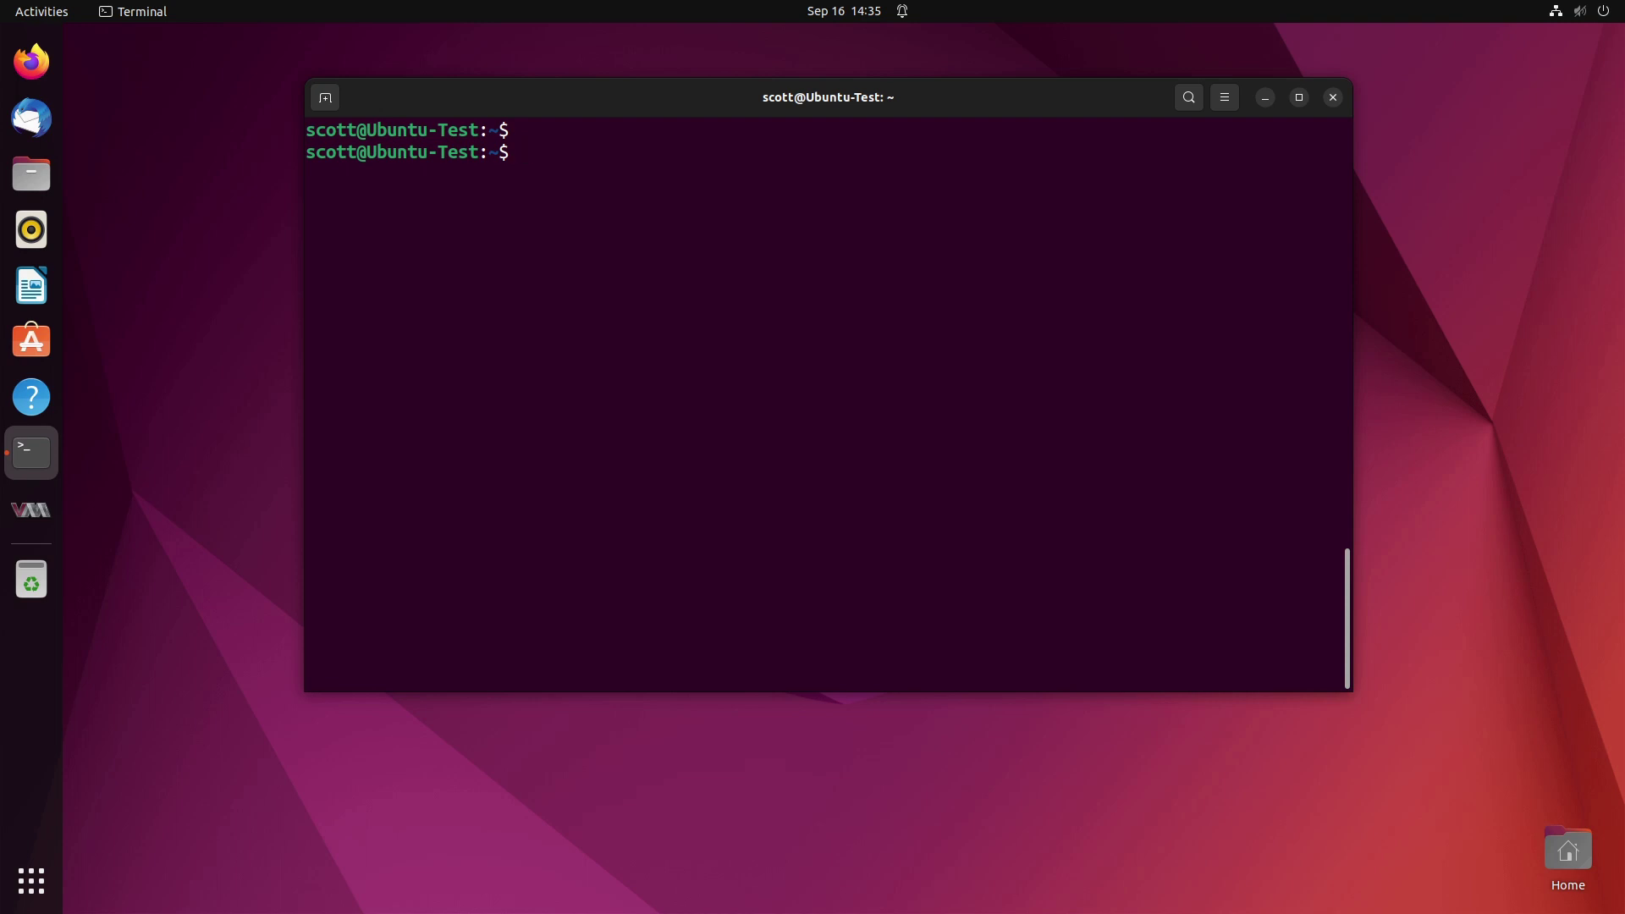
{"action": "type", "text": "sudo timeshift --l;ist"}
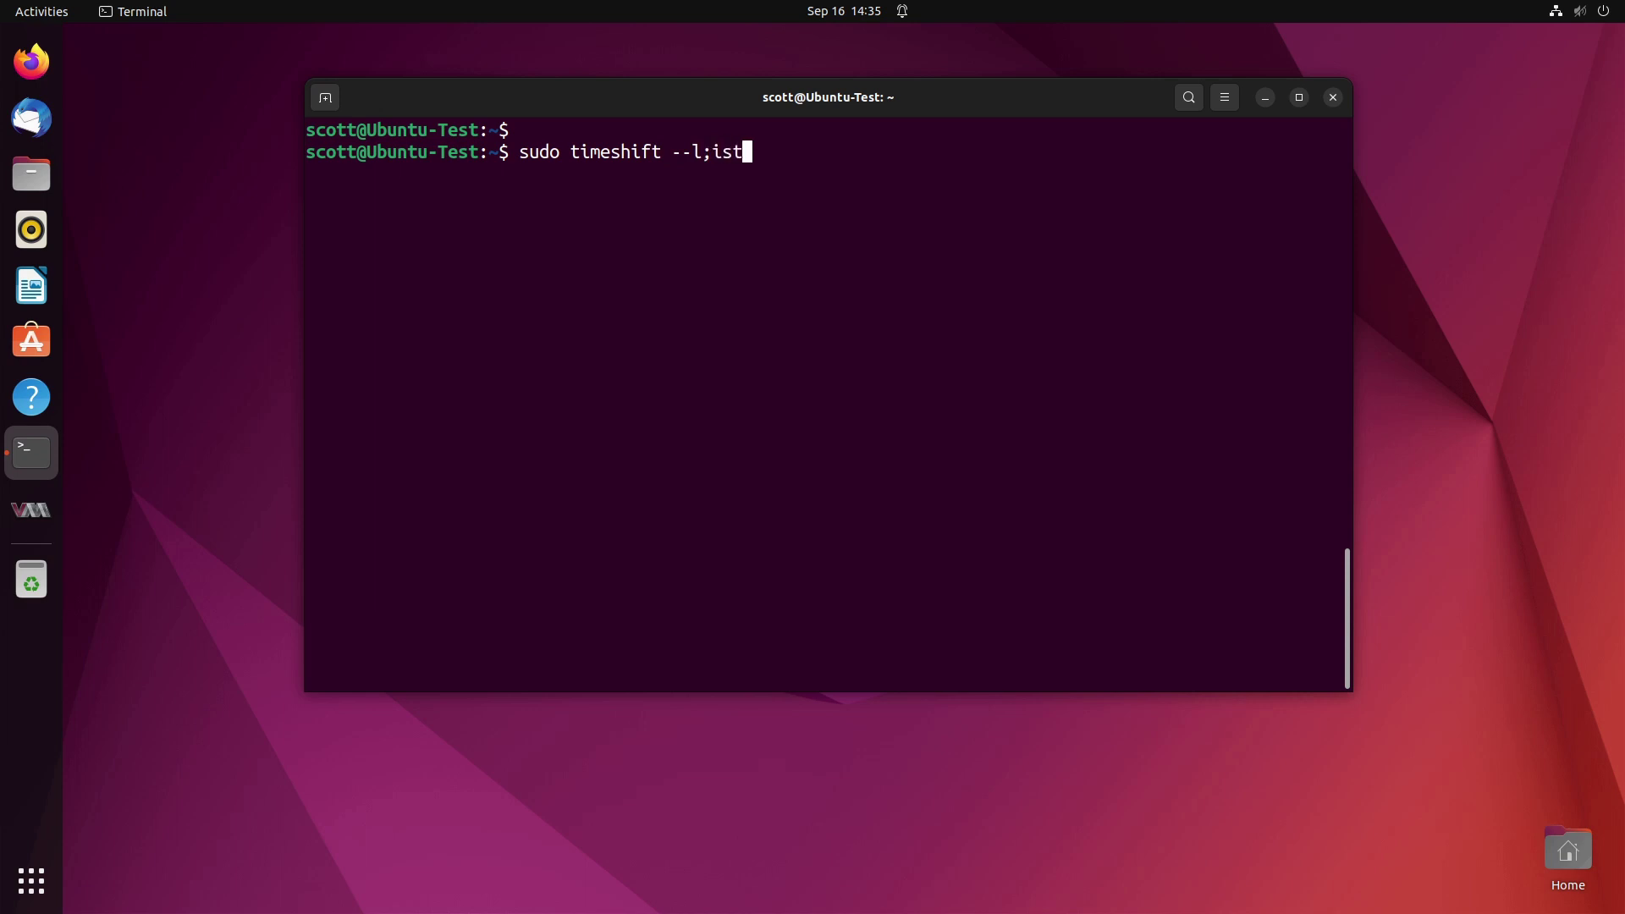
{"action": "key", "text": "BackSpace"}
{"action": "key", "text": "BackSpace"}
{"action": "key", "text": "BackSpace"}
{"action": "key", "text": "BackSpace"}
{"action": "type", "text": "ist"}
{"action": "key", "text": "Return"}
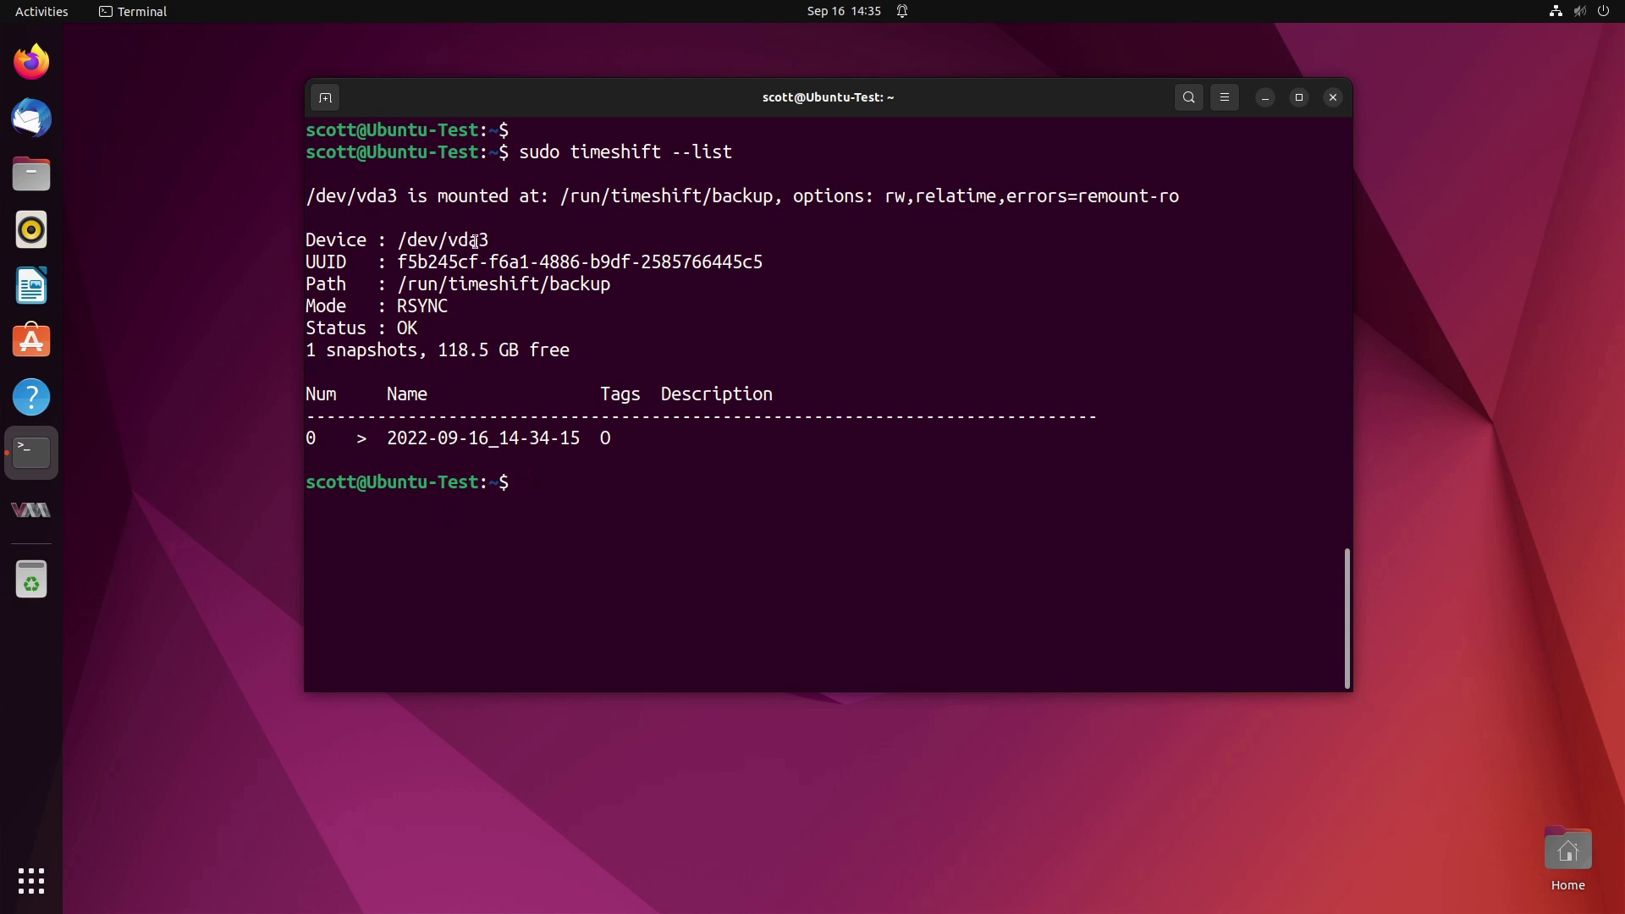
{"action": "left_click_drag", "start_coordinate": [447, 241], "coordinate": [487, 240]}
- Run sudo timeshift --create --comments "My Test" to make a second snapshot
{"action": "left_click", "coordinate": [626, 503]}
{"action": "key", "text": "Up"}
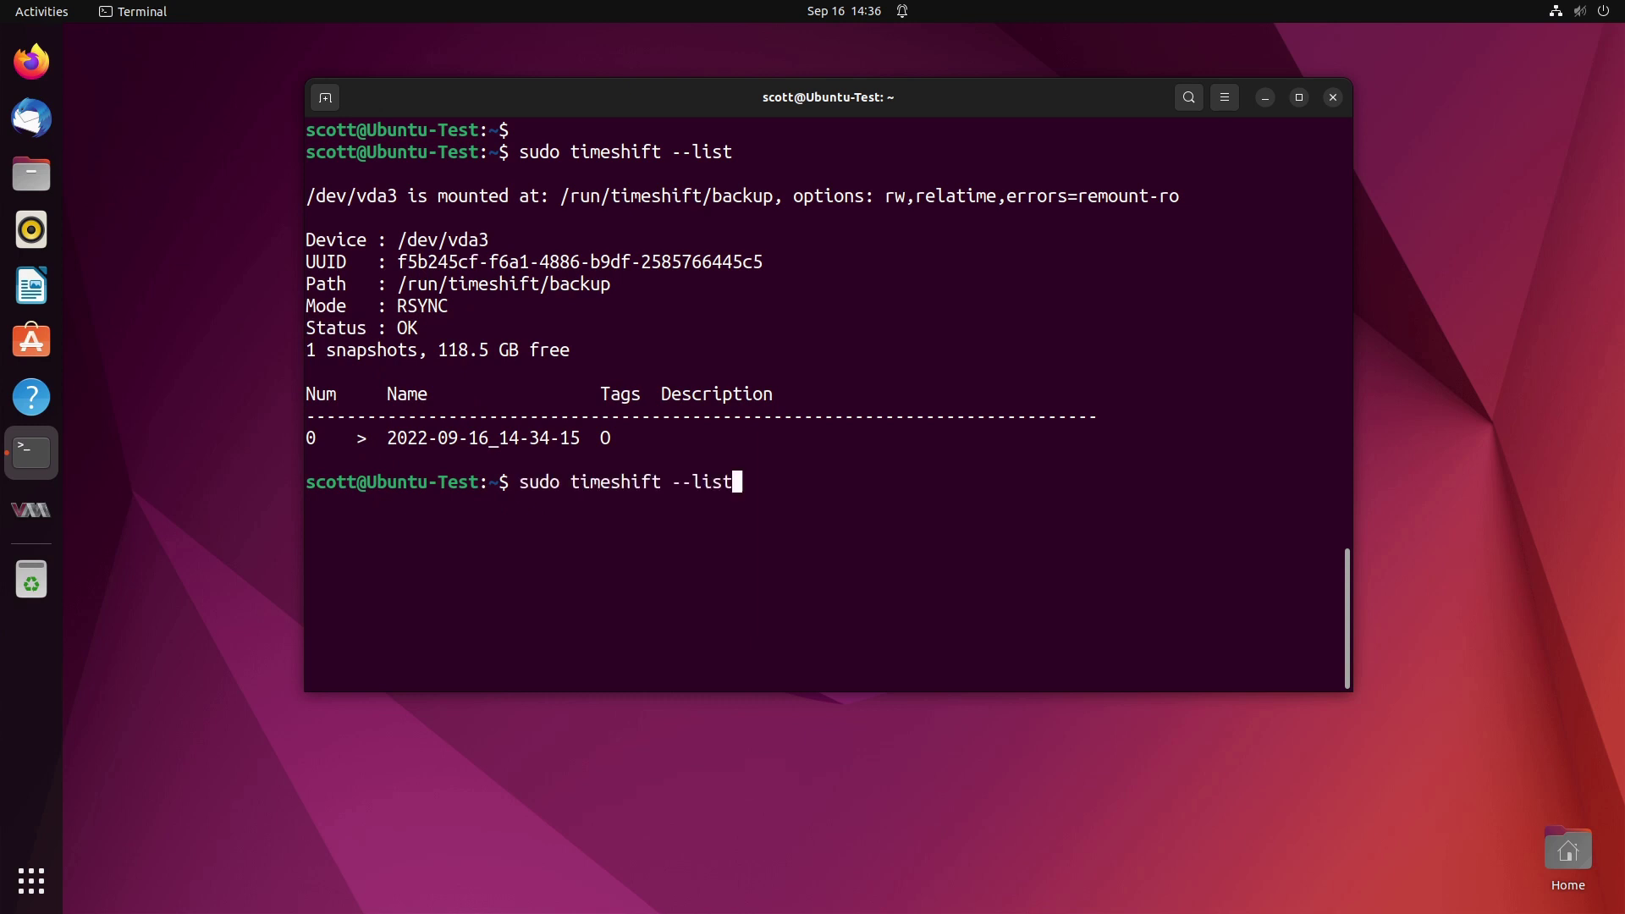
{"action": "key", "text": "BackSpace"}
{"action": "key", "text": "BackSpace"}
{"action": "key", "text": "BackSpace"}
{"action": "key", "text": "BackSpace"}
{"action": "key", "text": "BackSpace"}
{"action": "key", "text": "BackSpace"}
{"action": "type", "text": "--create"}
{"action": "type", "text": "--comment"}
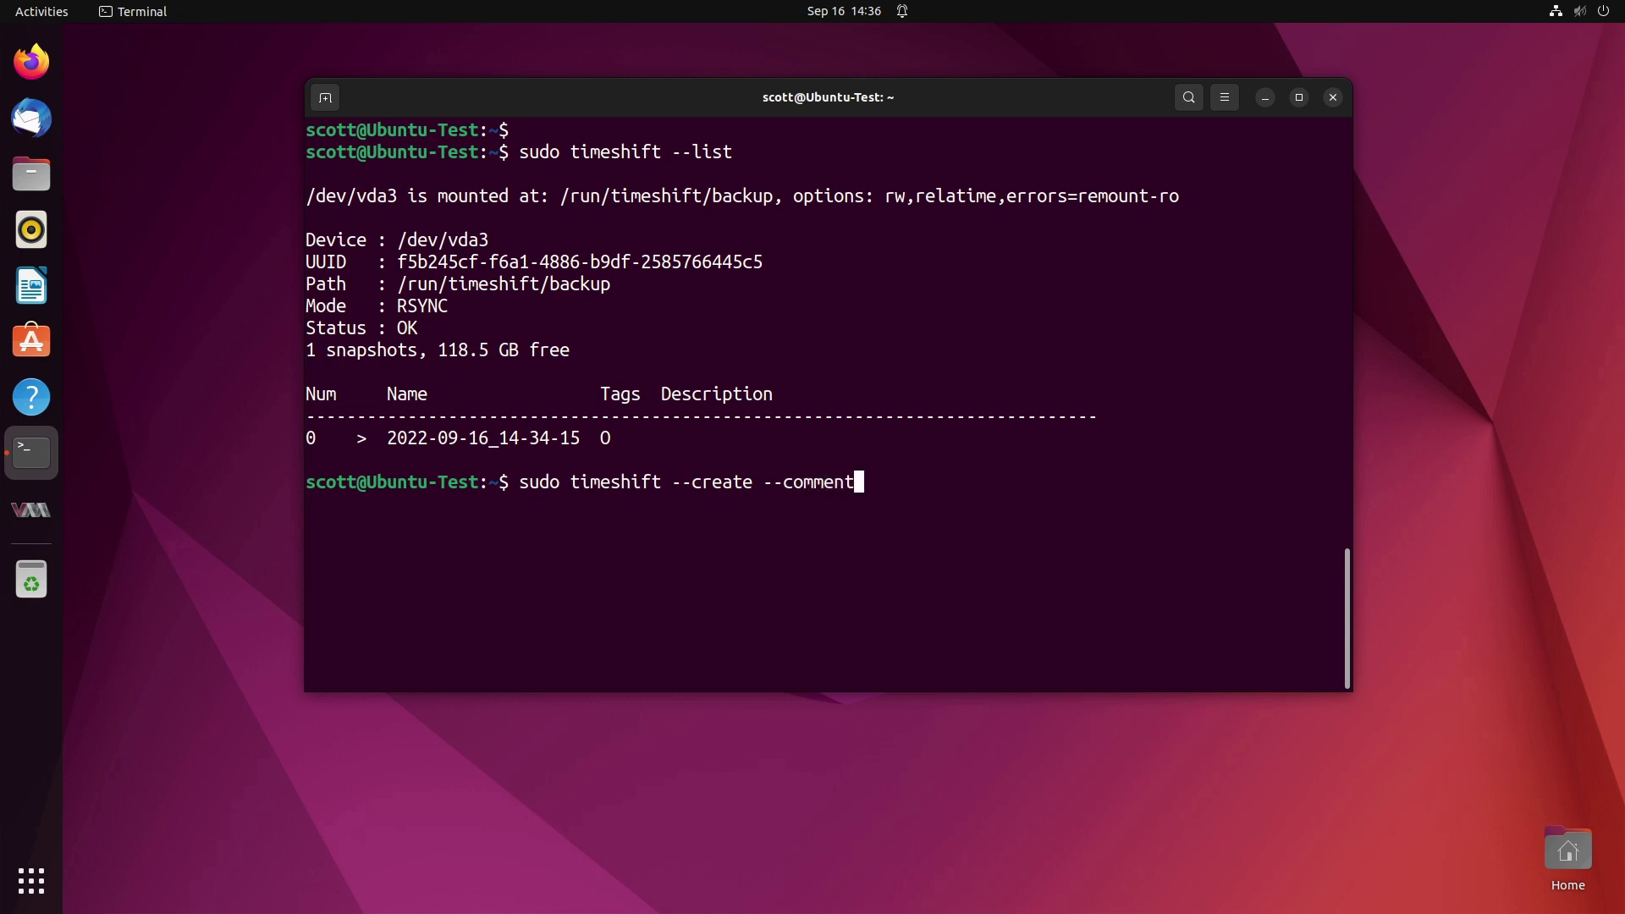
{"action": "type", "text": "s \"My Test\""}
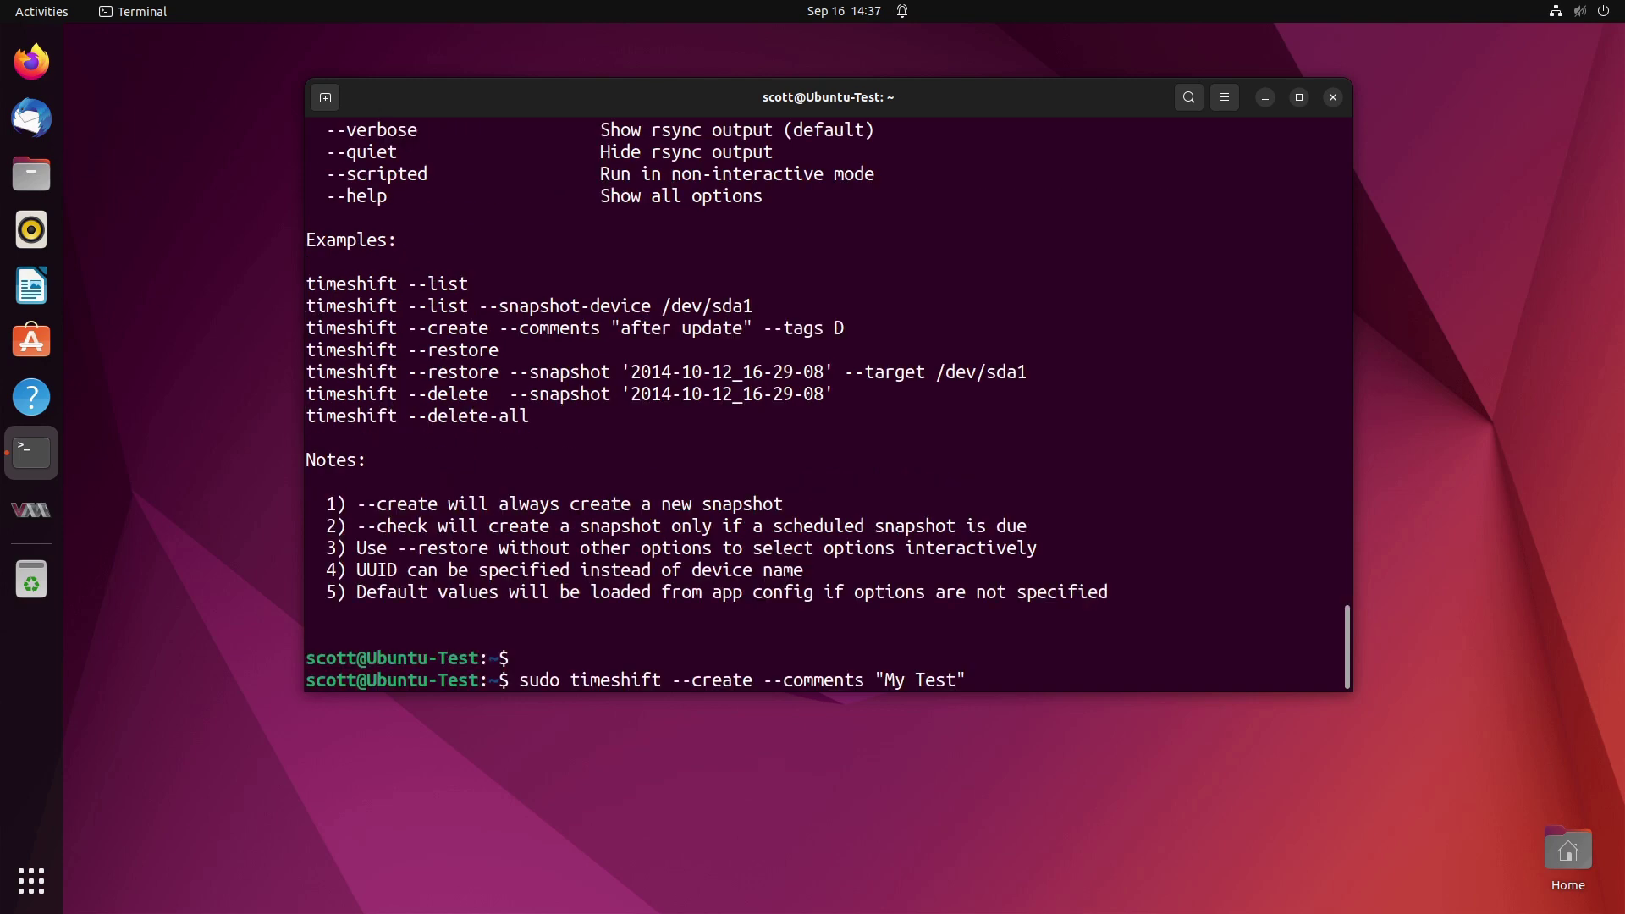
{"action": "key", "text": "Return"}
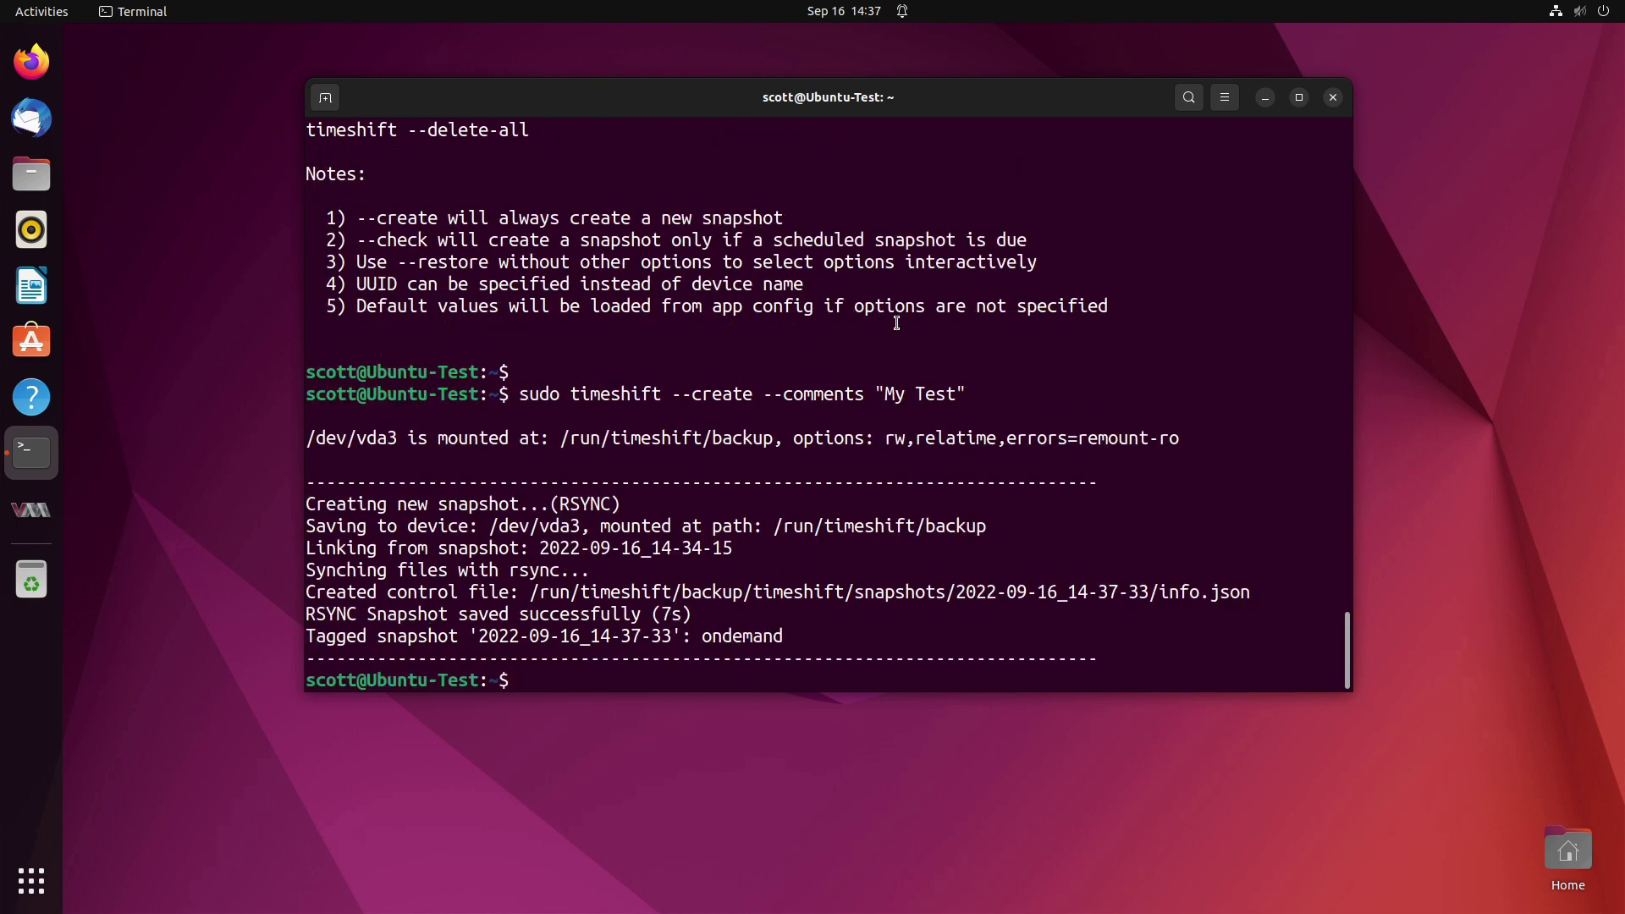
- Rerun sudo timeshift --list to confirm the My Test snapshot appears
{"action": "key", "text": "Up"}
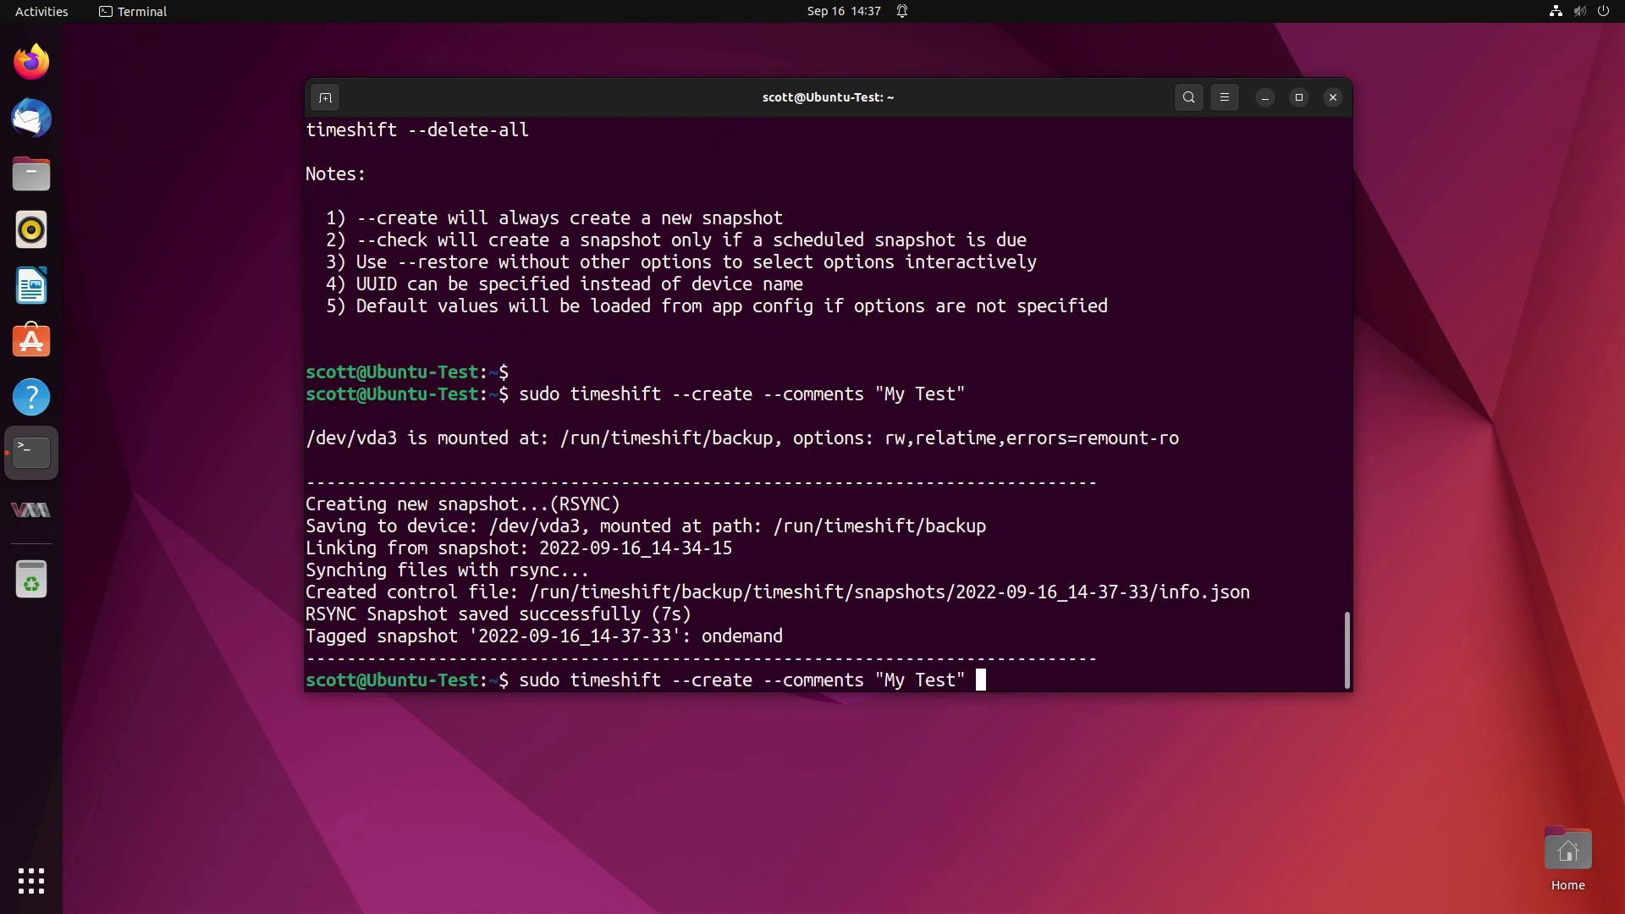
{"action": "type", "text": "--tags o"}
{"action": "key", "text": "BackSpace"}
{"action": "key", "text": "Up"}
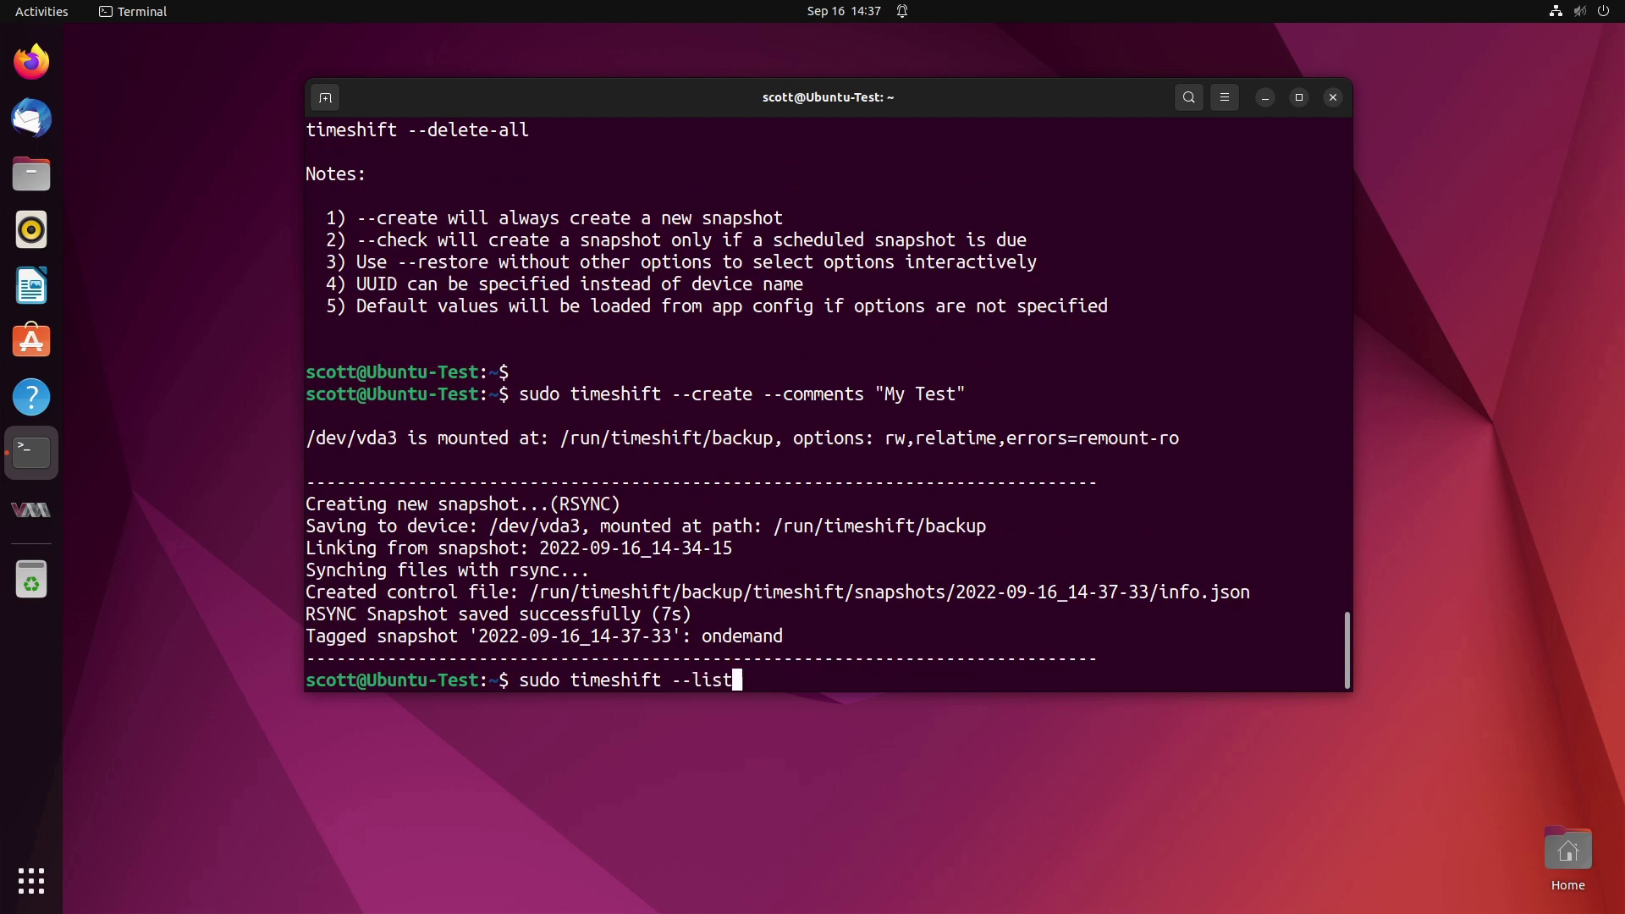
{"action": "key", "text": "Return"}
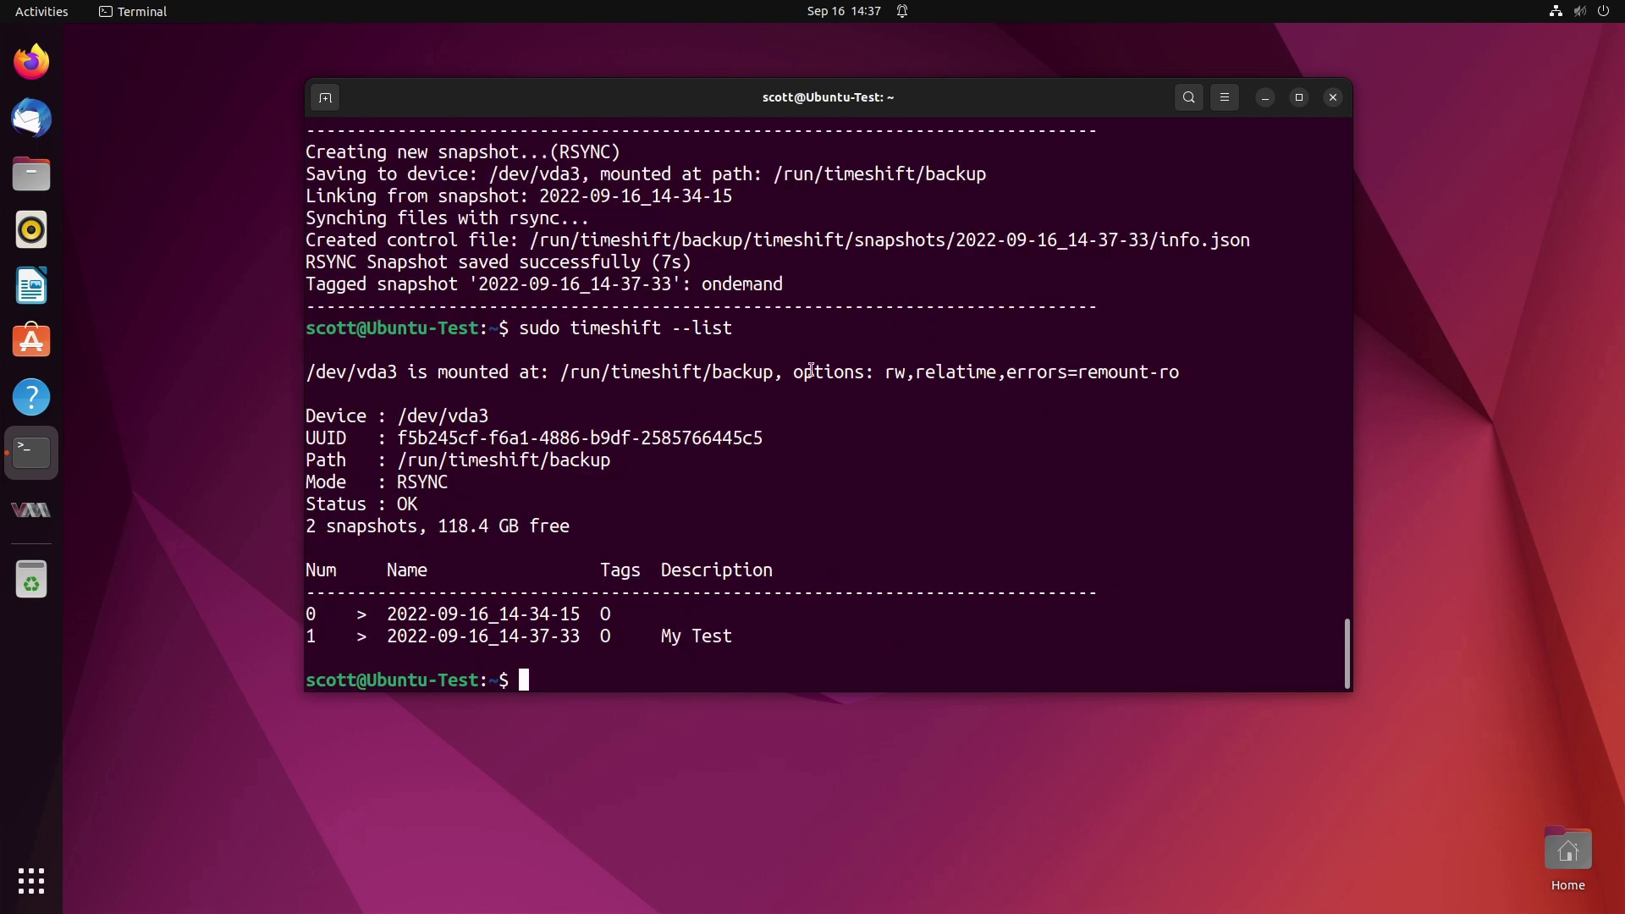
{"action": "left_click_drag", "start_coordinate": [659, 635], "coordinate": [730, 634]}
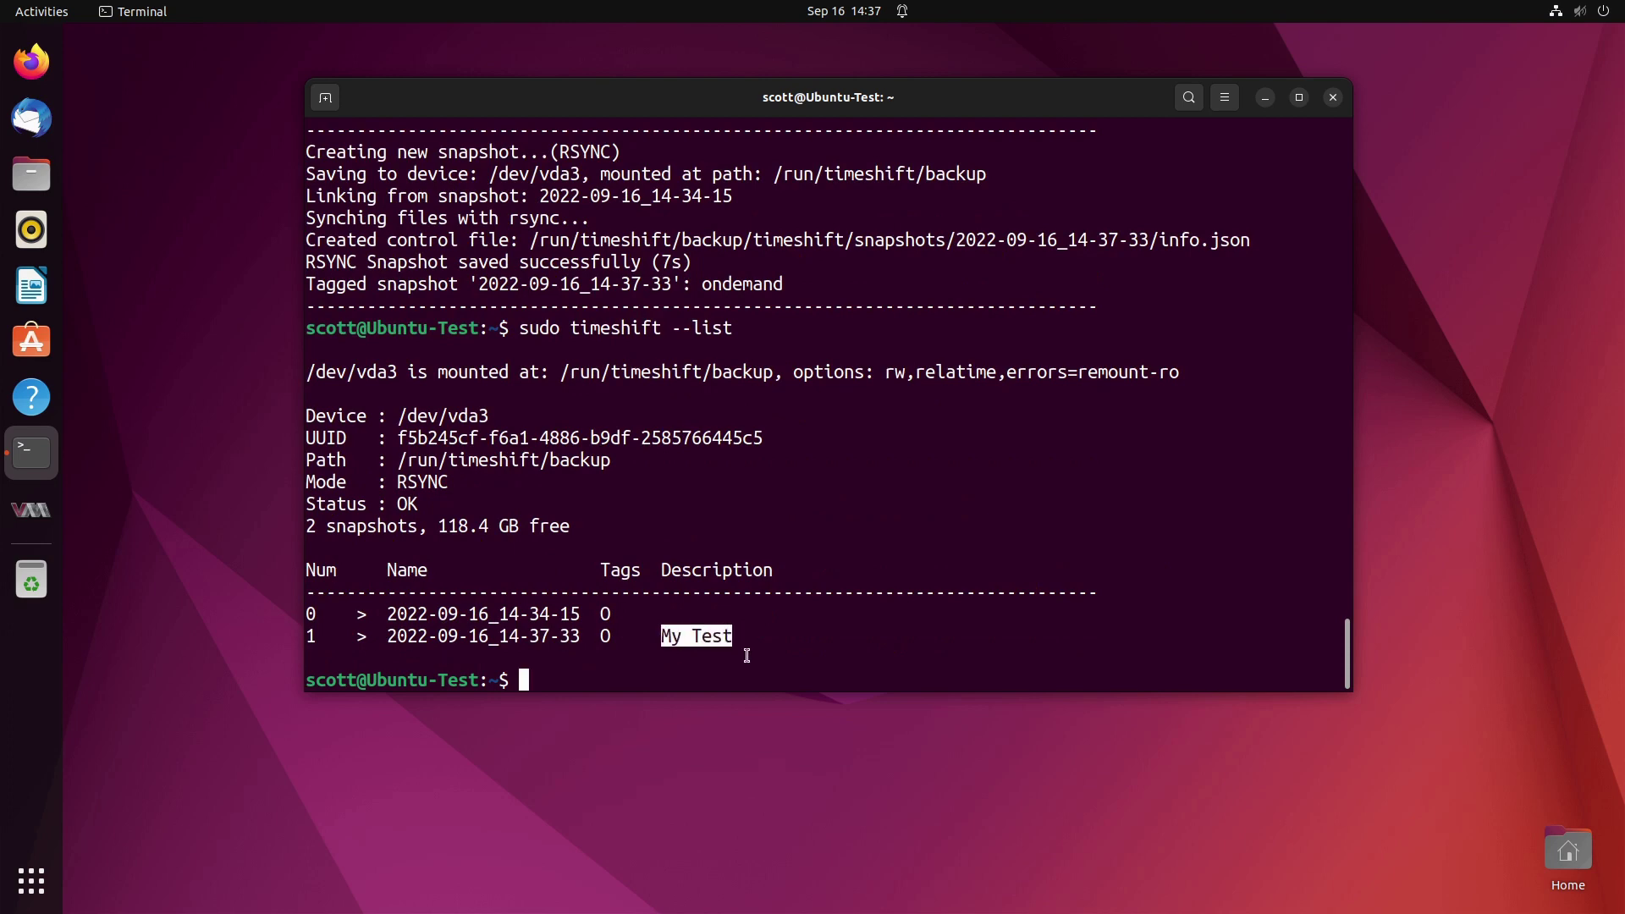
{"action": "left_click", "coordinate": [743, 653]}
- Confirm btop is missing, then install it with sudo apt install btop
{"action": "key", "text": "ctrl+l"}
{"action": "key", "text": "Return"}
{"action": "key", "text": "Return"}
{"action": "type", "text": "btop"}
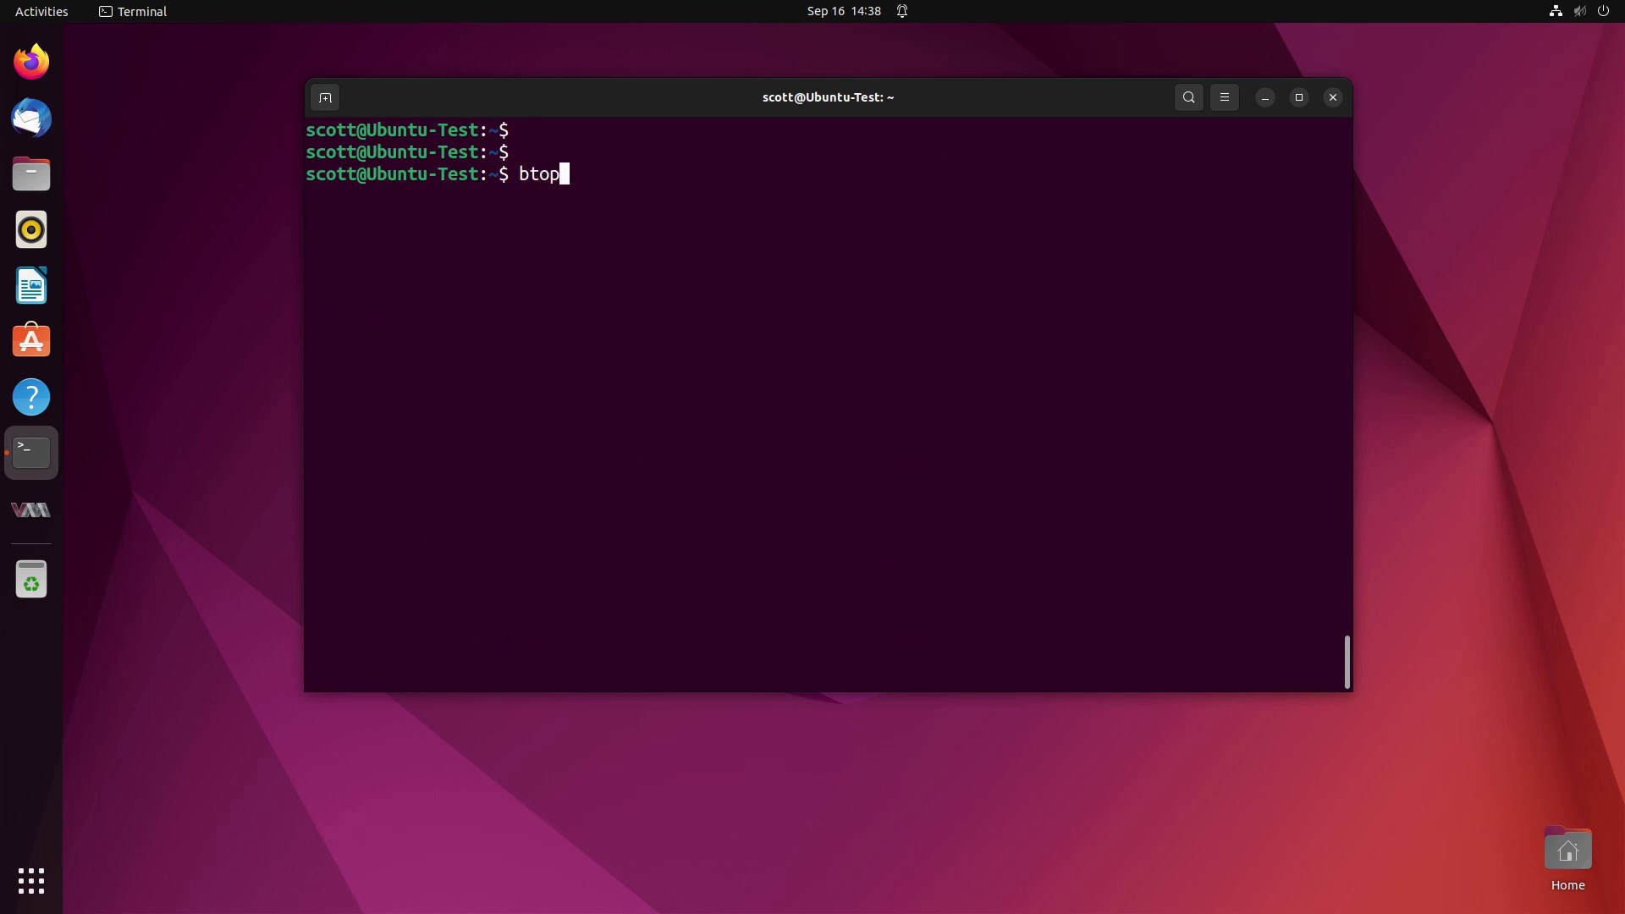
{"action": "key", "text": "Return"}
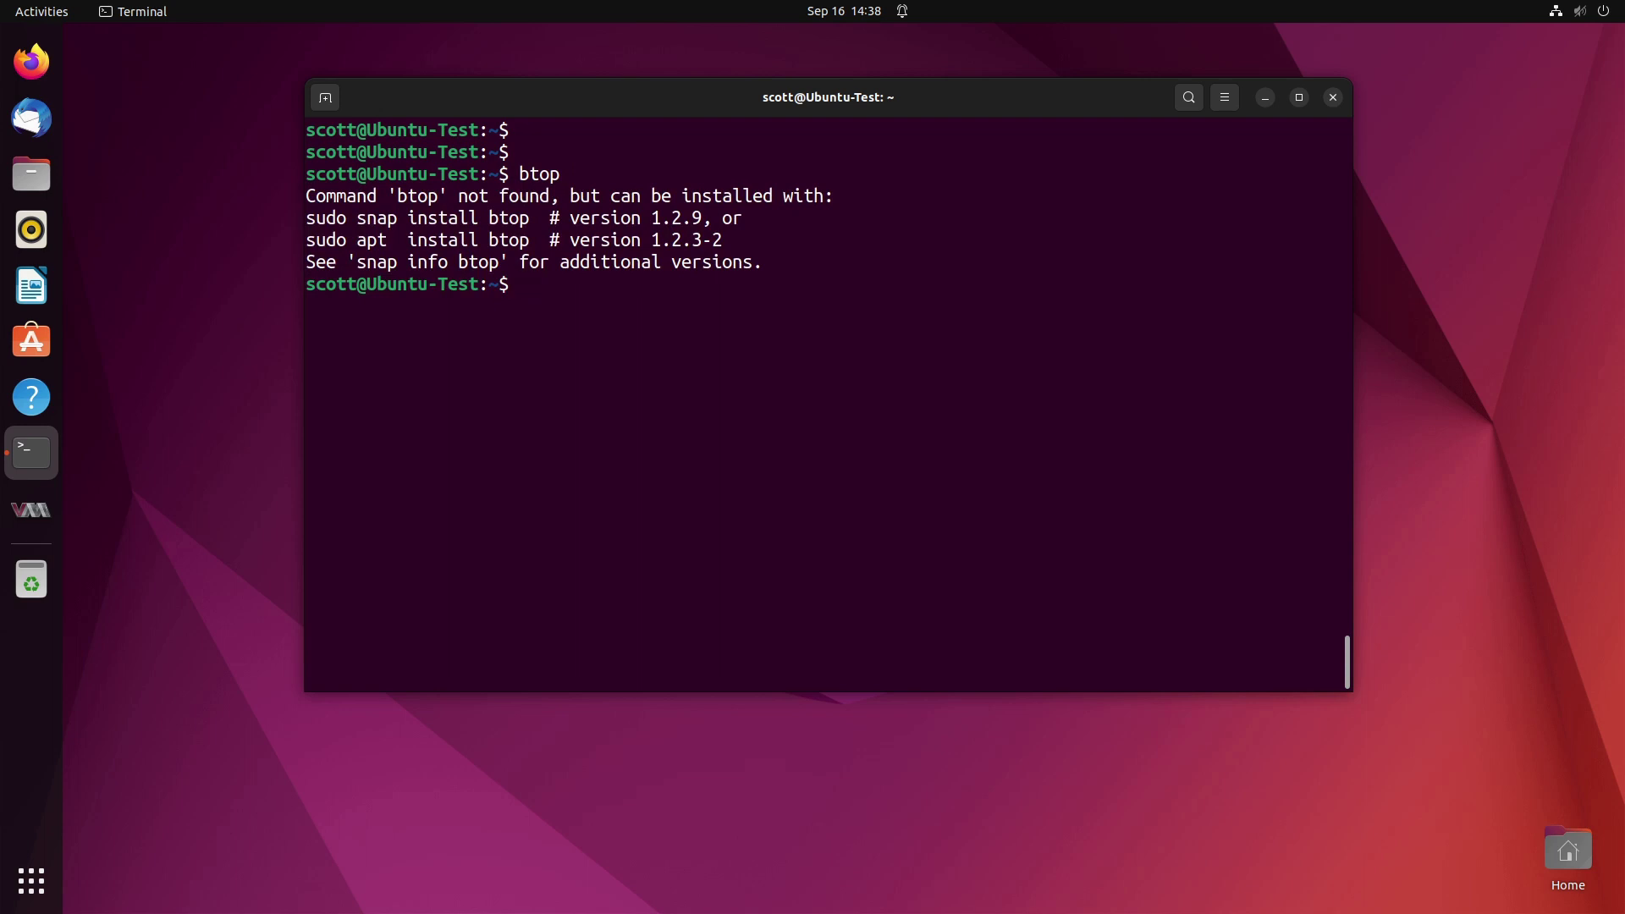
{"action": "type", "text": "sudo apt install btop"}
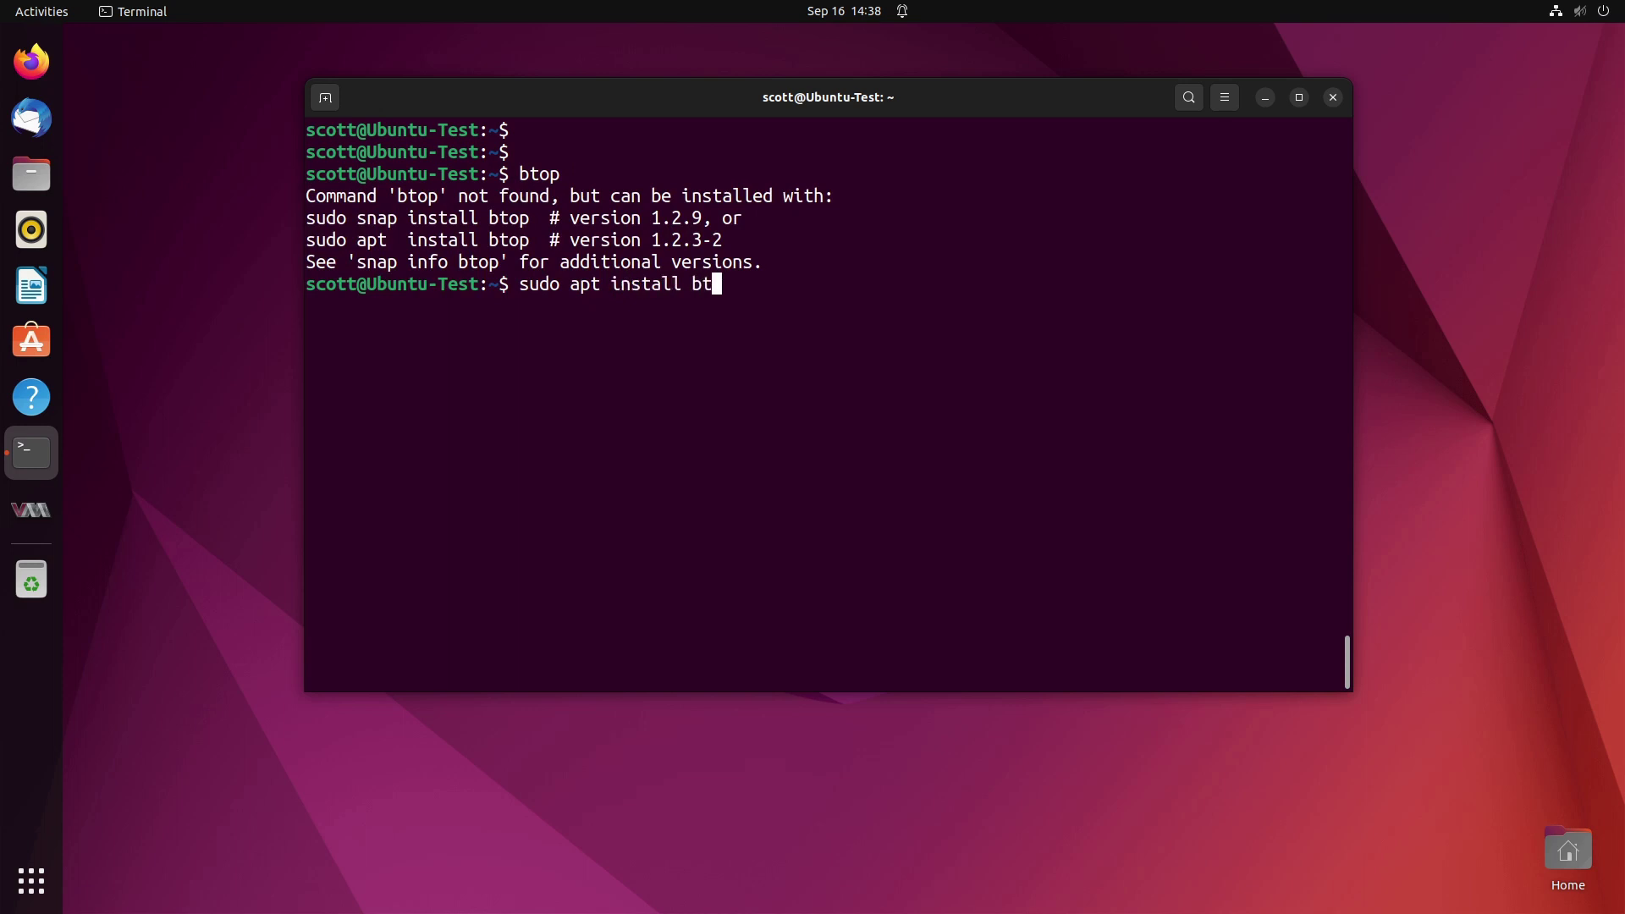
{"action": "key", "text": "Return"}
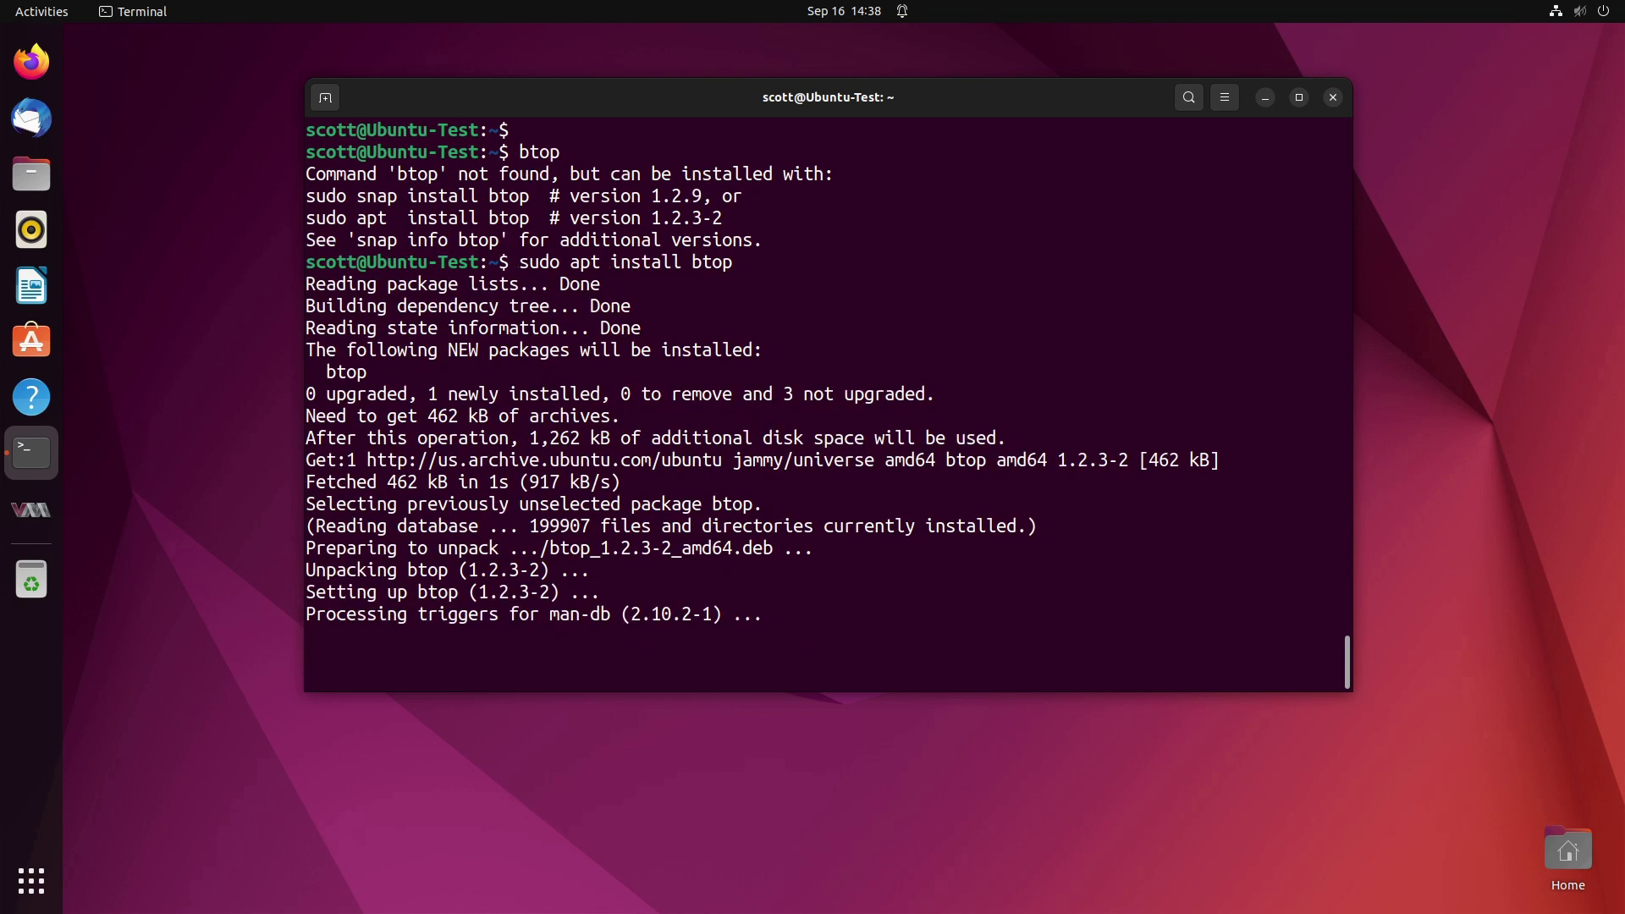
- Launch btop, quit it with q, and recall sudo timeshift --list
{"action": "key", "text": "ctrl+l"}
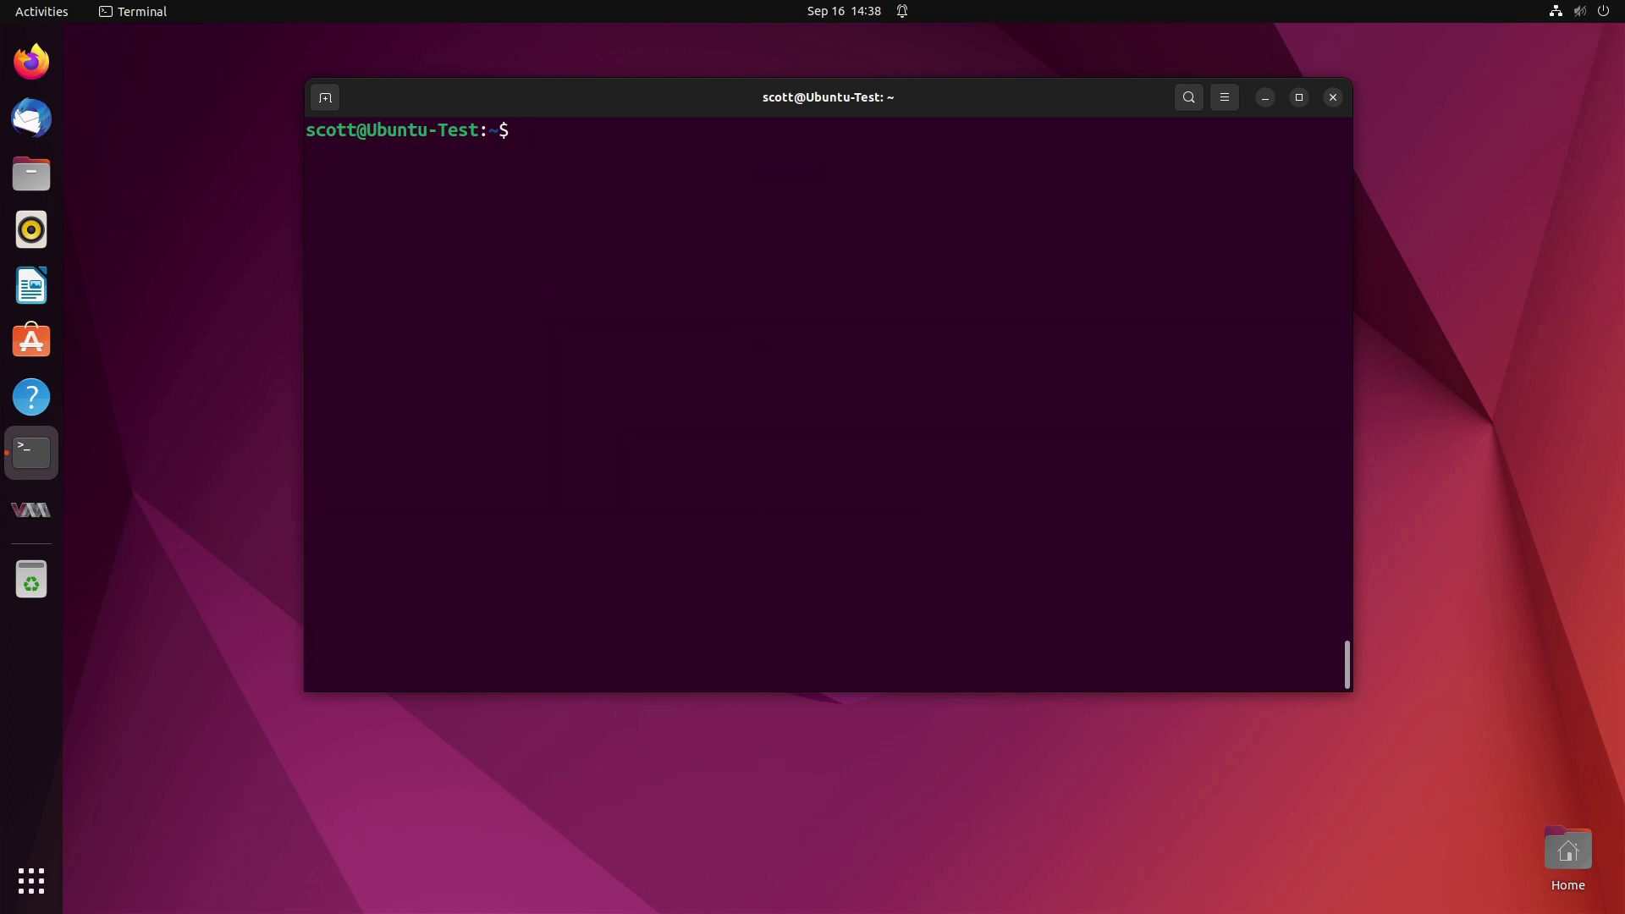
{"action": "type", "text": "btop"}
{"action": "key", "text": "Return"}
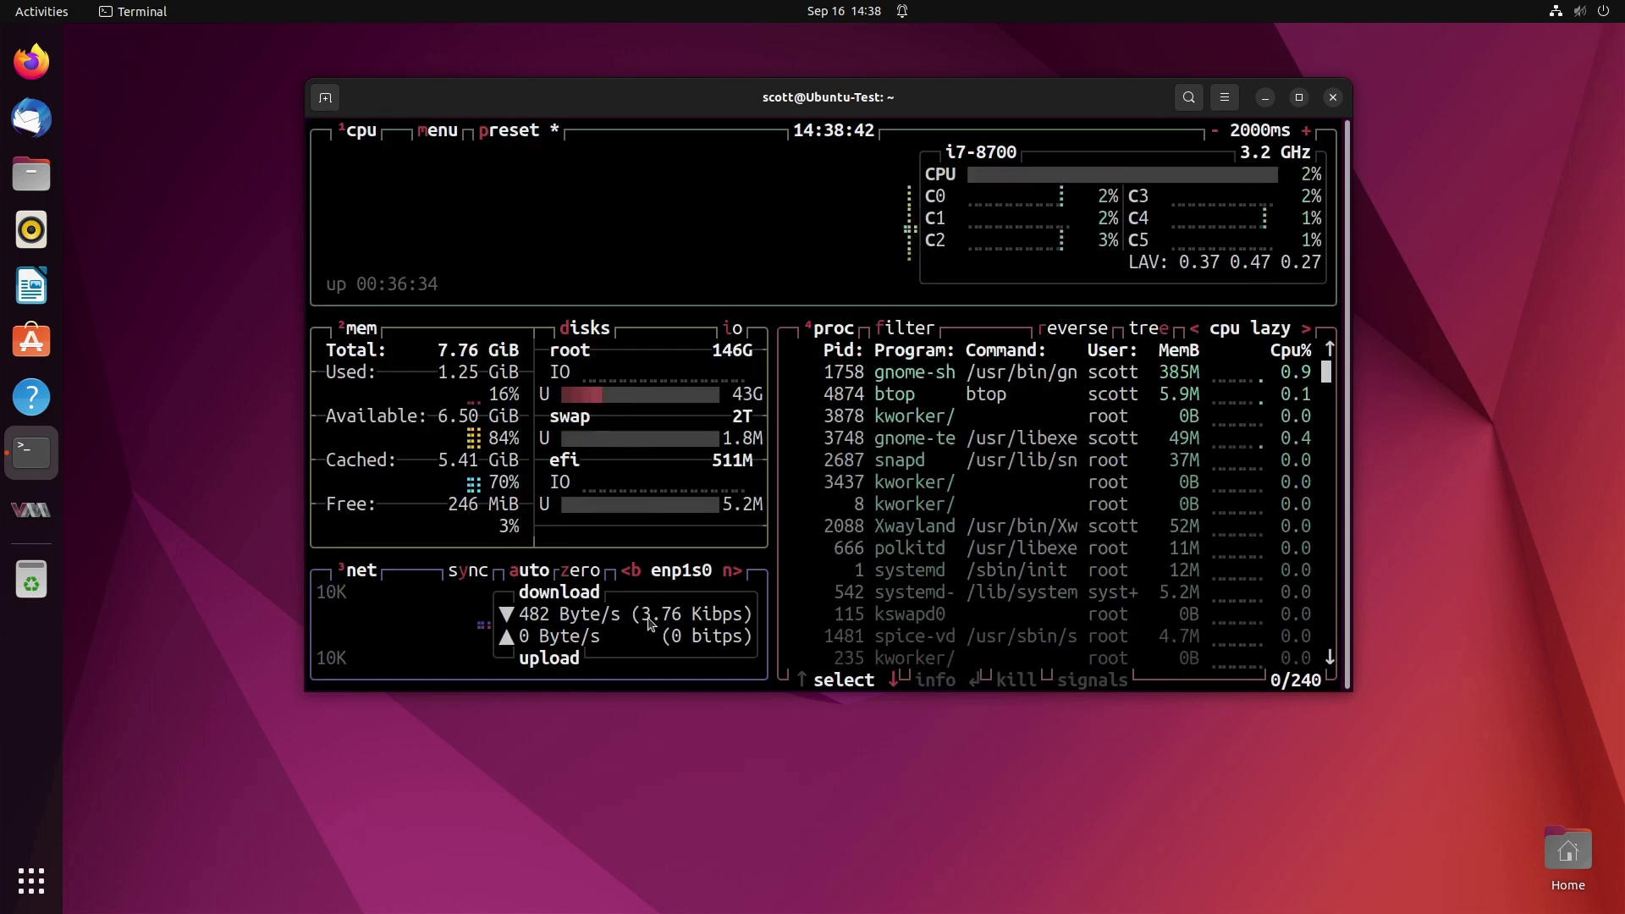
{"action": "key", "text": "q"}
{"action": "key", "text": "Return"}
{"action": "key", "text": "Return"}
{"action": "key", "text": "Return"}
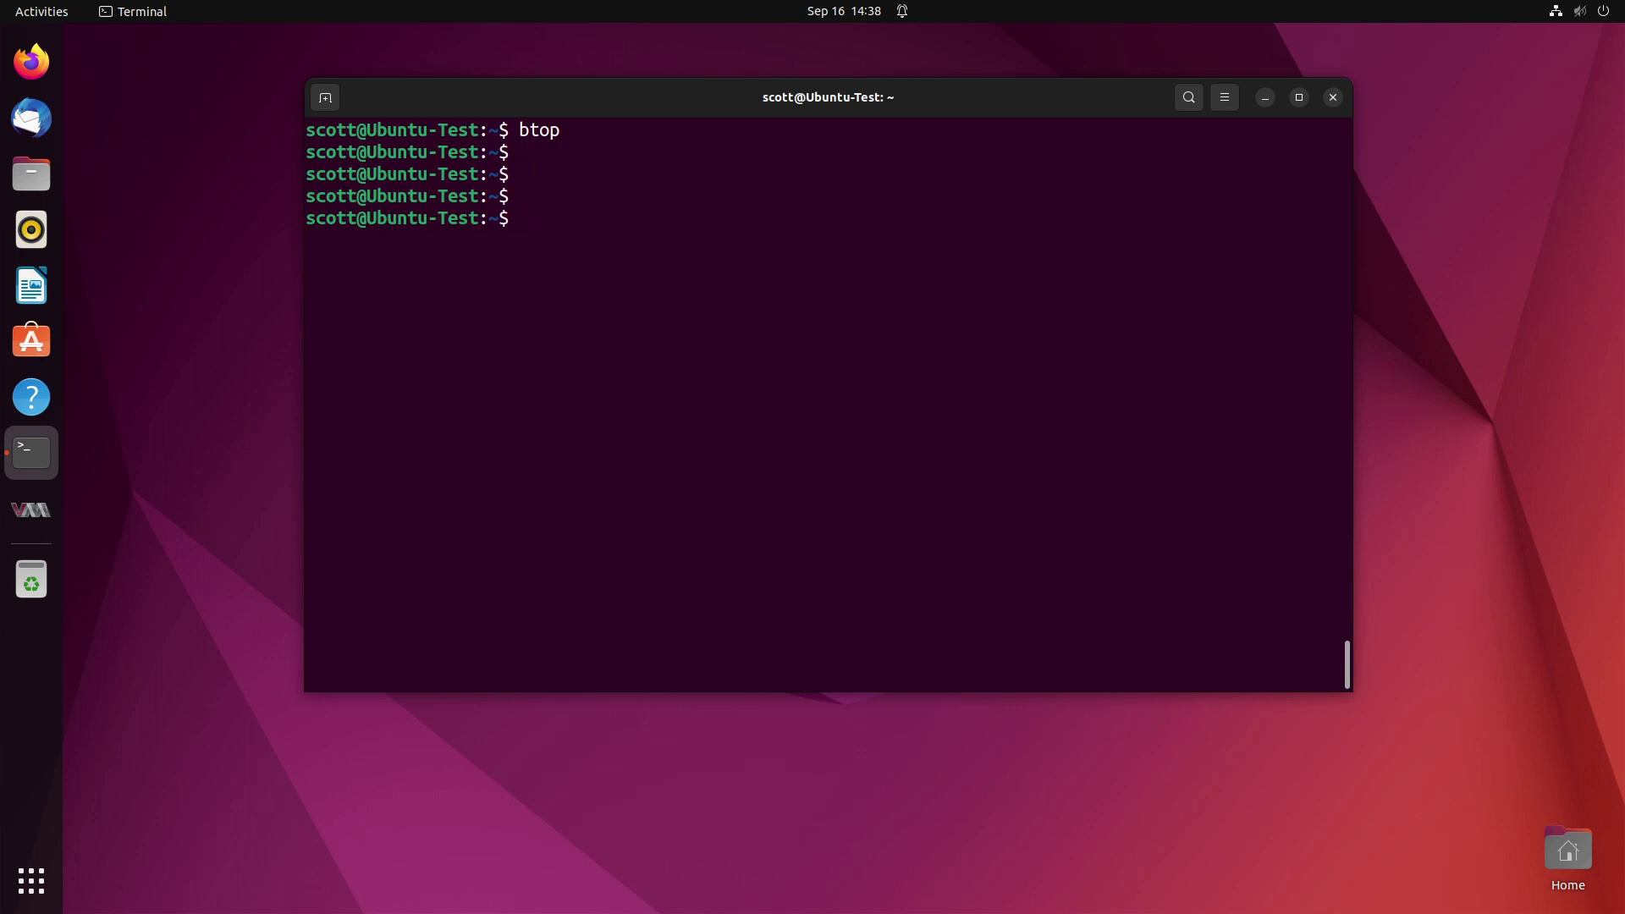
{"action": "key", "text": "Up"}
{"action": "key", "text": "Up"}
{"action": "key", "text": "Down"}
{"action": "key", "text": "Up"}
{"action": "key", "text": "Up"}
{"action": "key", "text": "Up"}
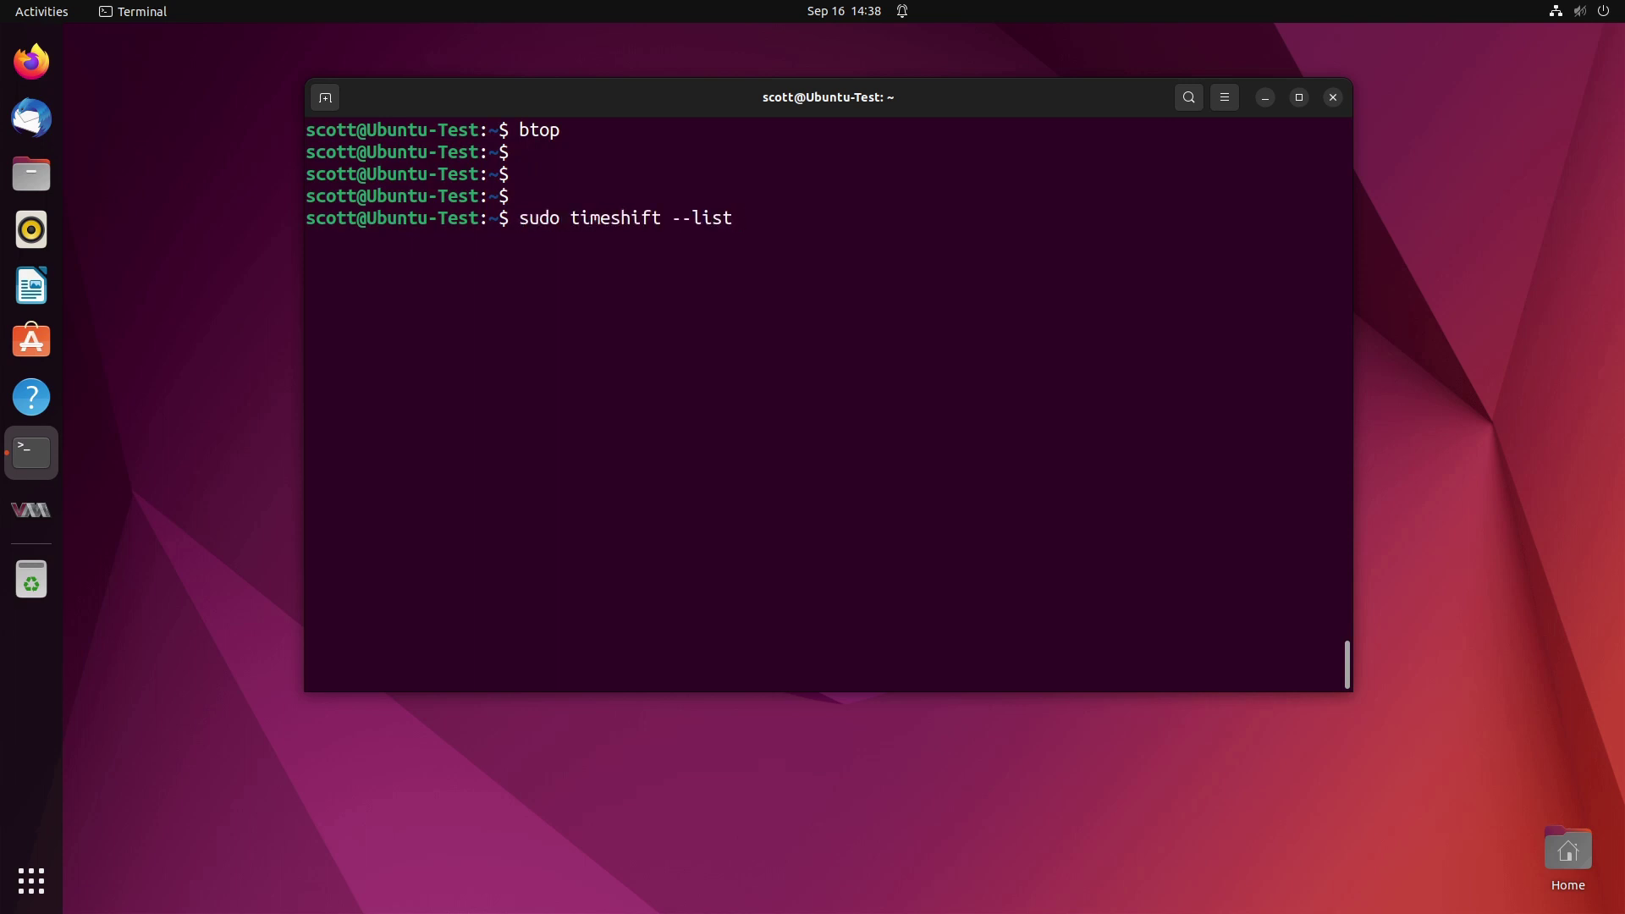
- List snapshots, then run sudo timeshift --restore --snapshot "2022-09-16_14-37-33"
{"action": "key", "text": "Return"}
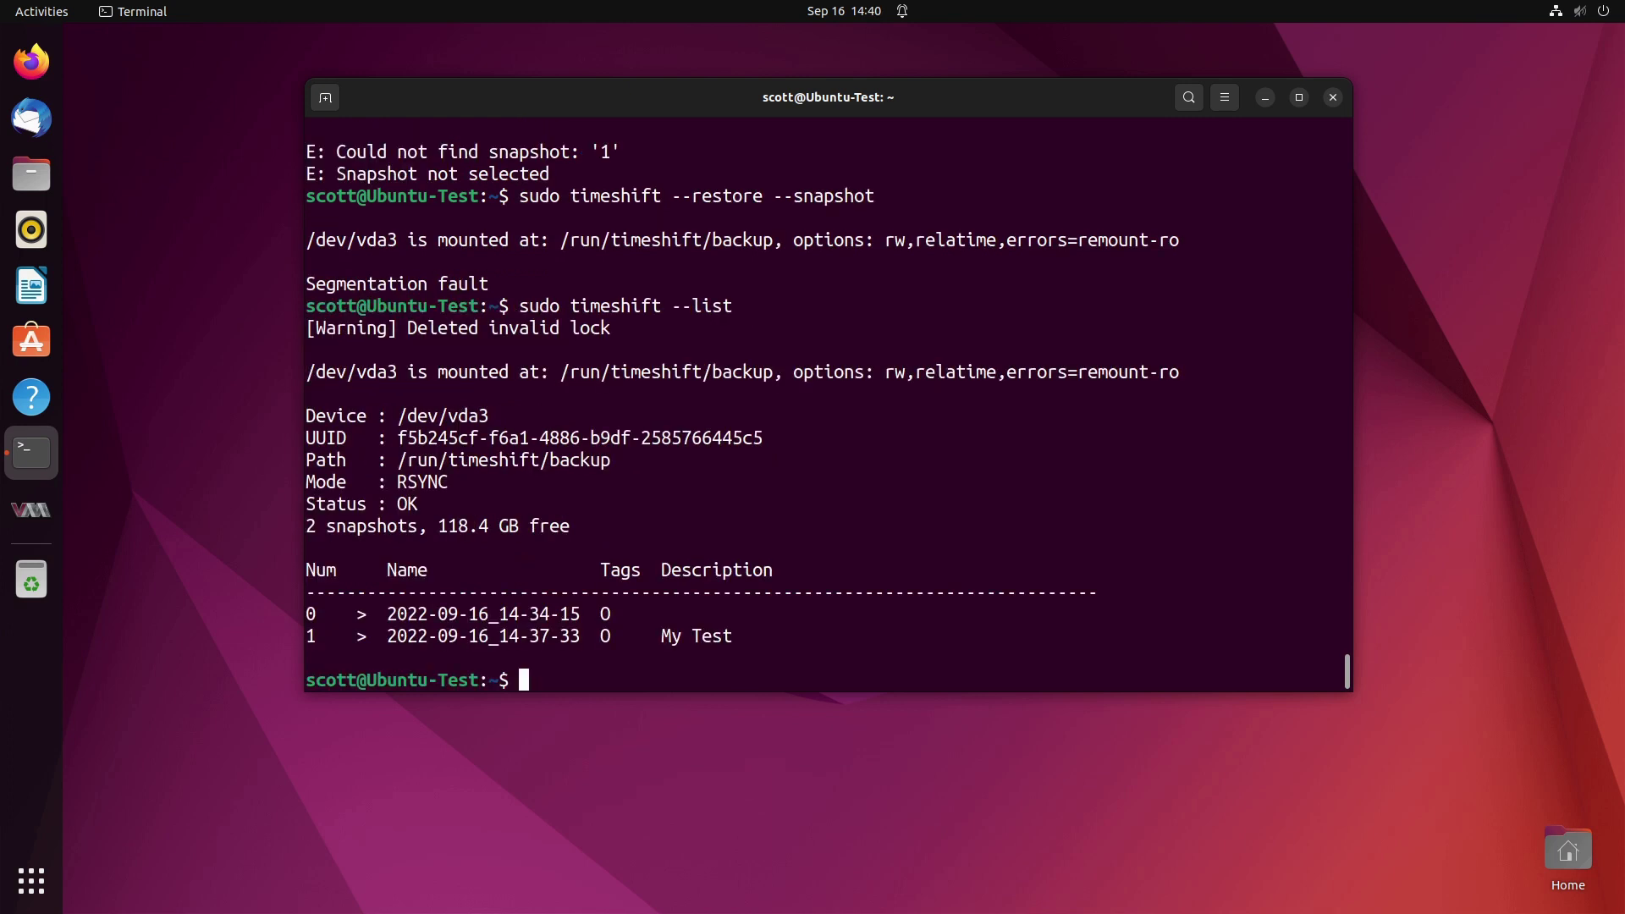
{"action": "key", "text": "Up"}
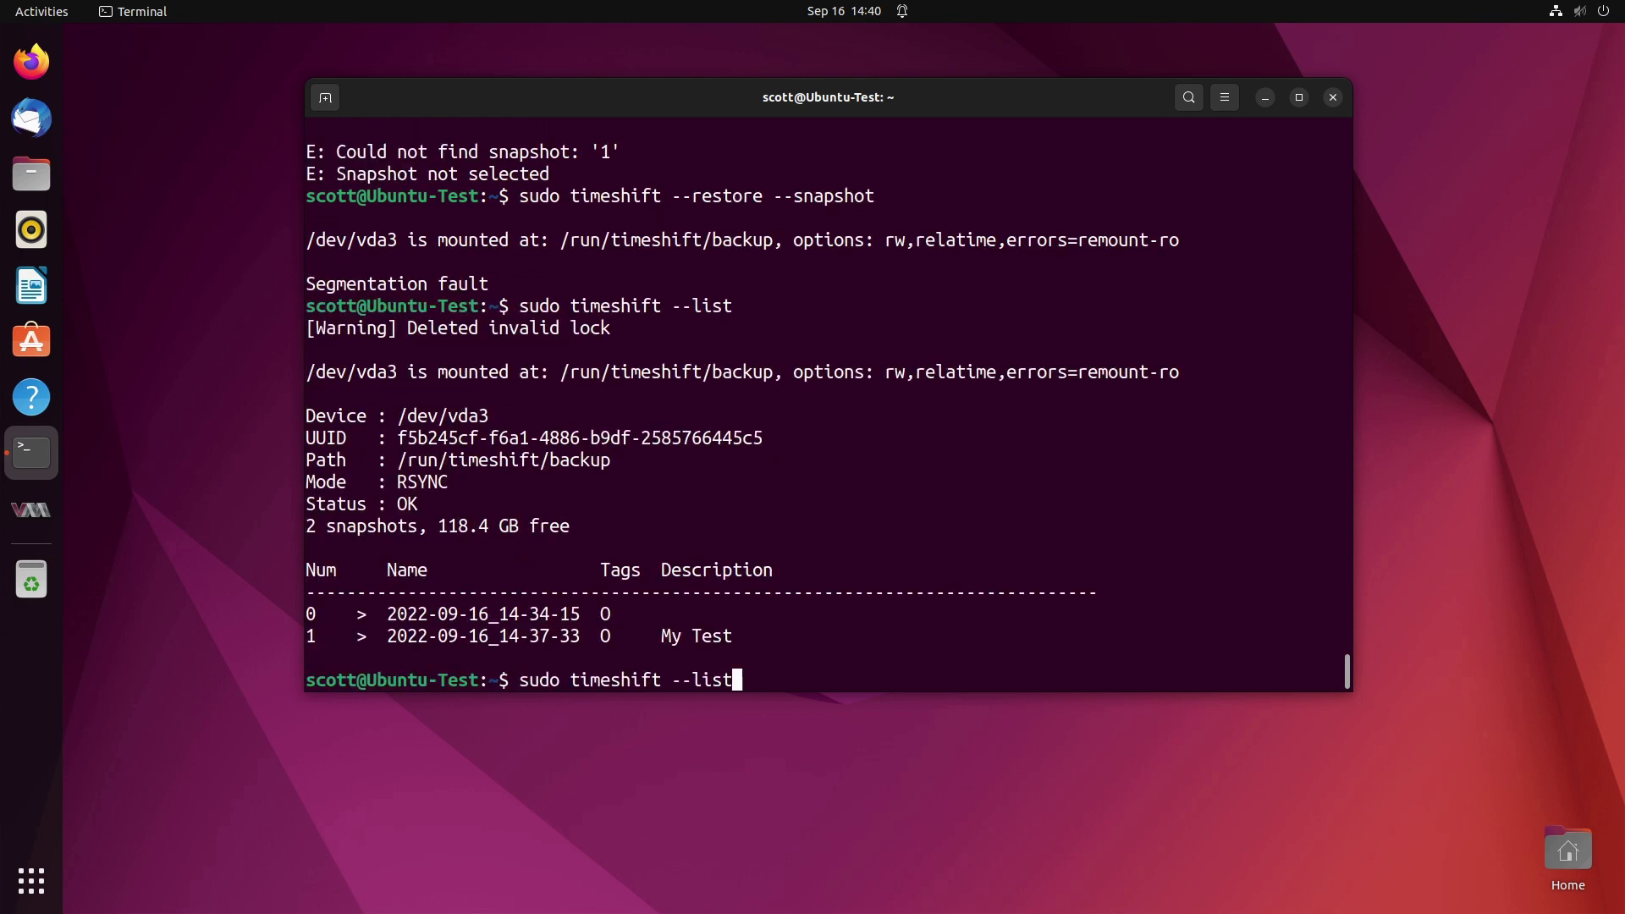
{"action": "key", "text": "Up"}
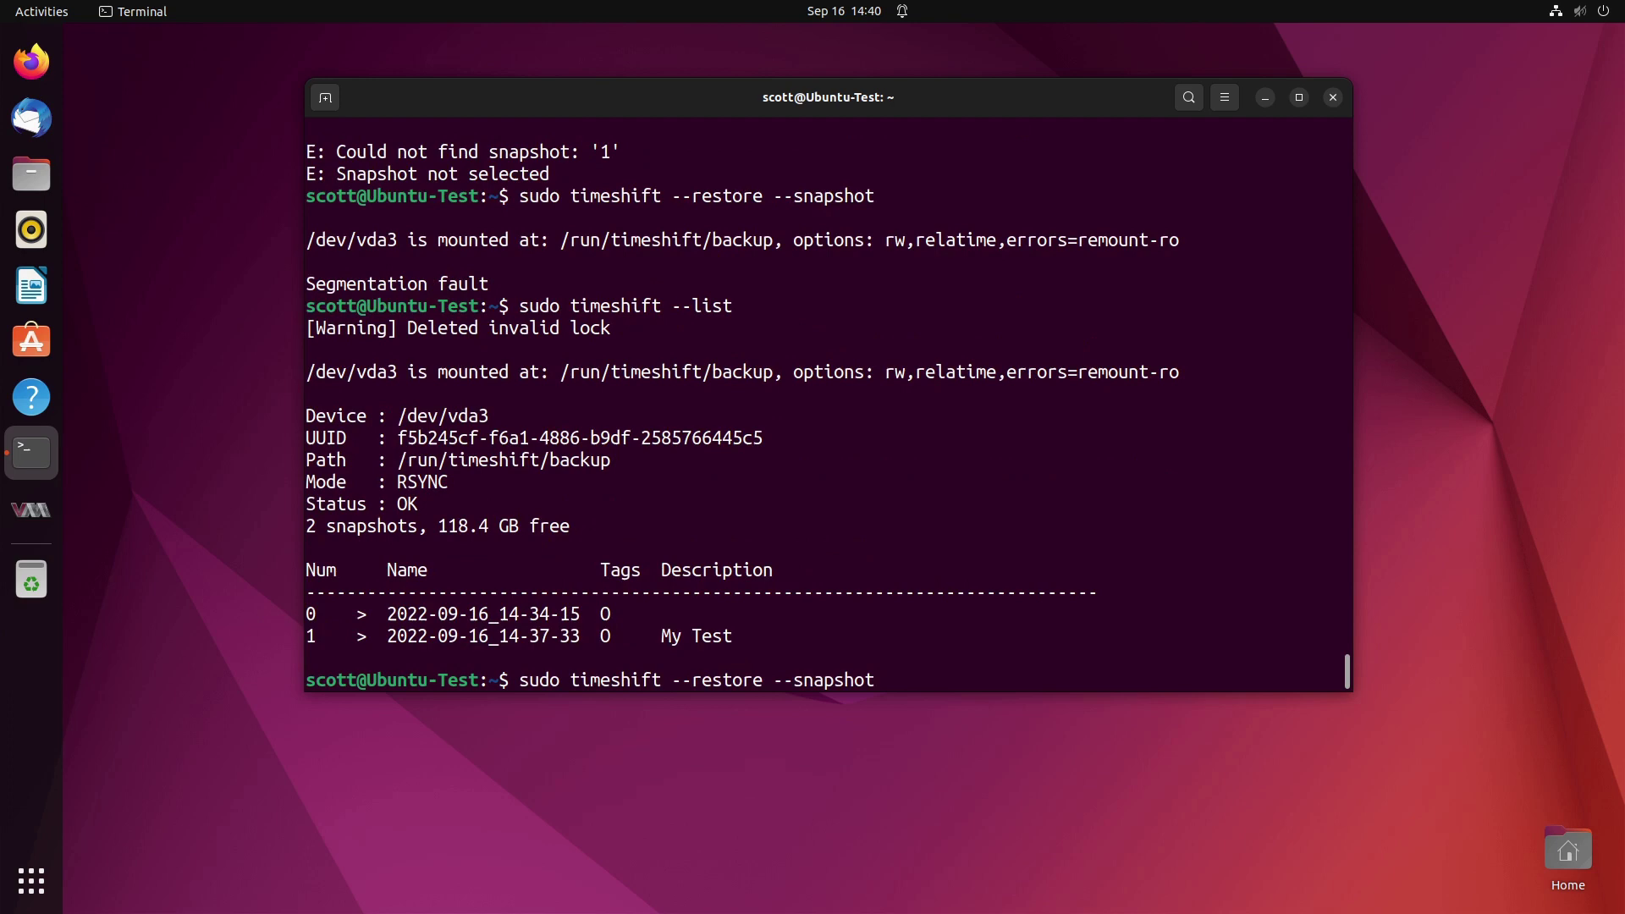
{"action": "type", "text": "\"2022-09-16_14"}
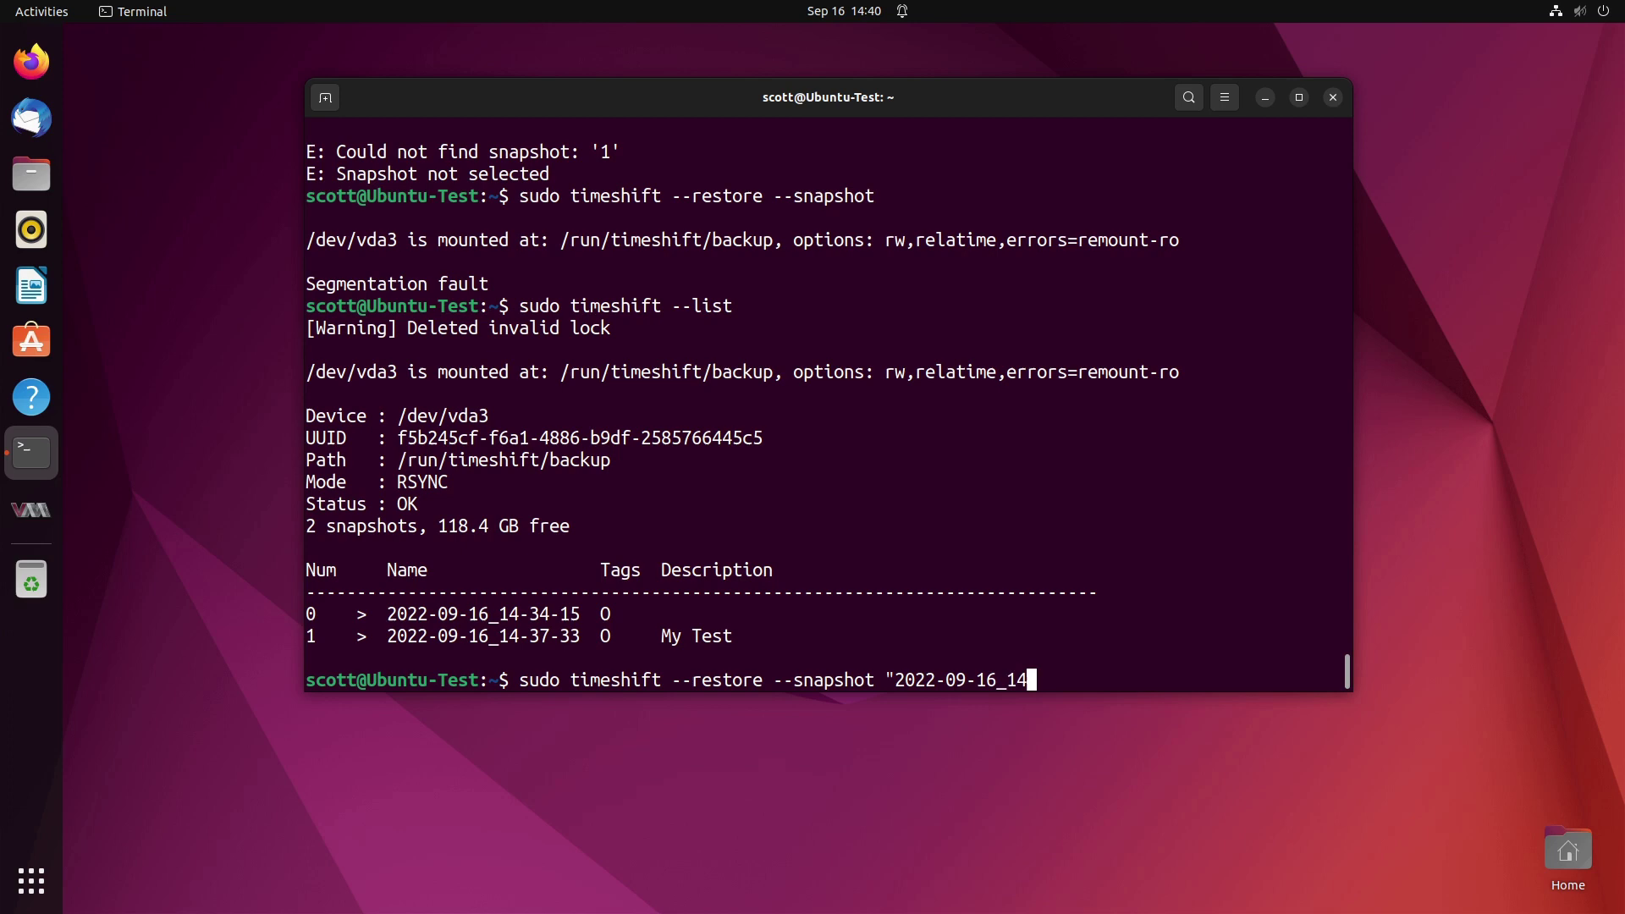
{"action": "type", "text": "-37-33\""}
{"action": "key", "text": "Return"}
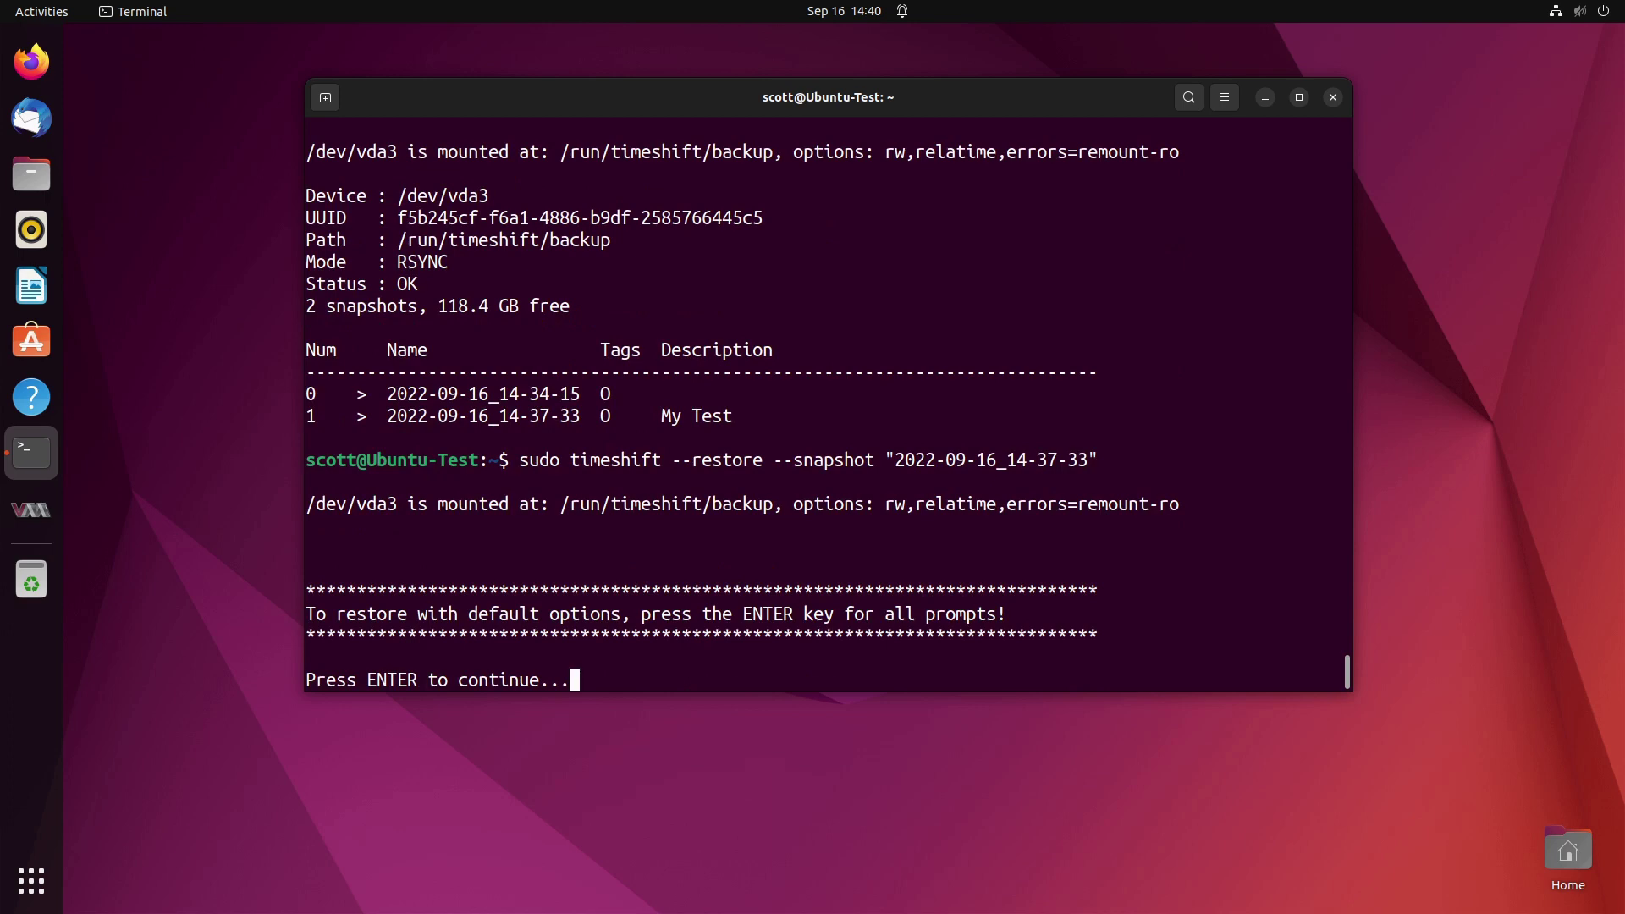
- Accept the restore defaults, answer y to reinstall GRUB2, and choose device 0 (/dev/vda)
{"action": "key", "text": "Return"}
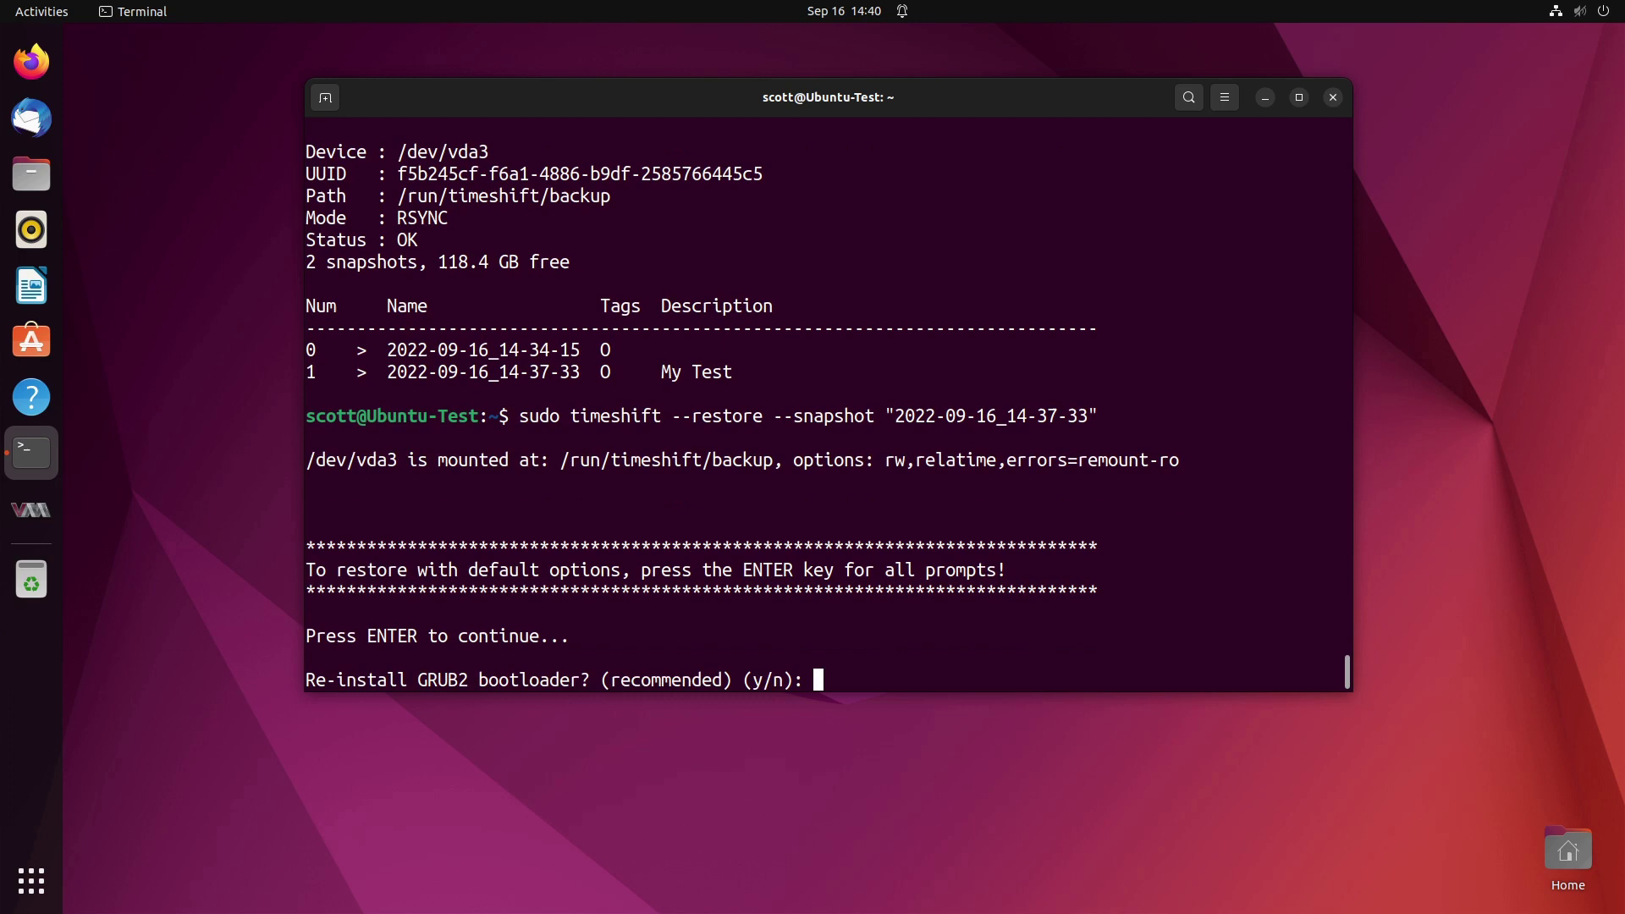
{"action": "type", "text": "y"}
{"action": "key", "text": "Return"}
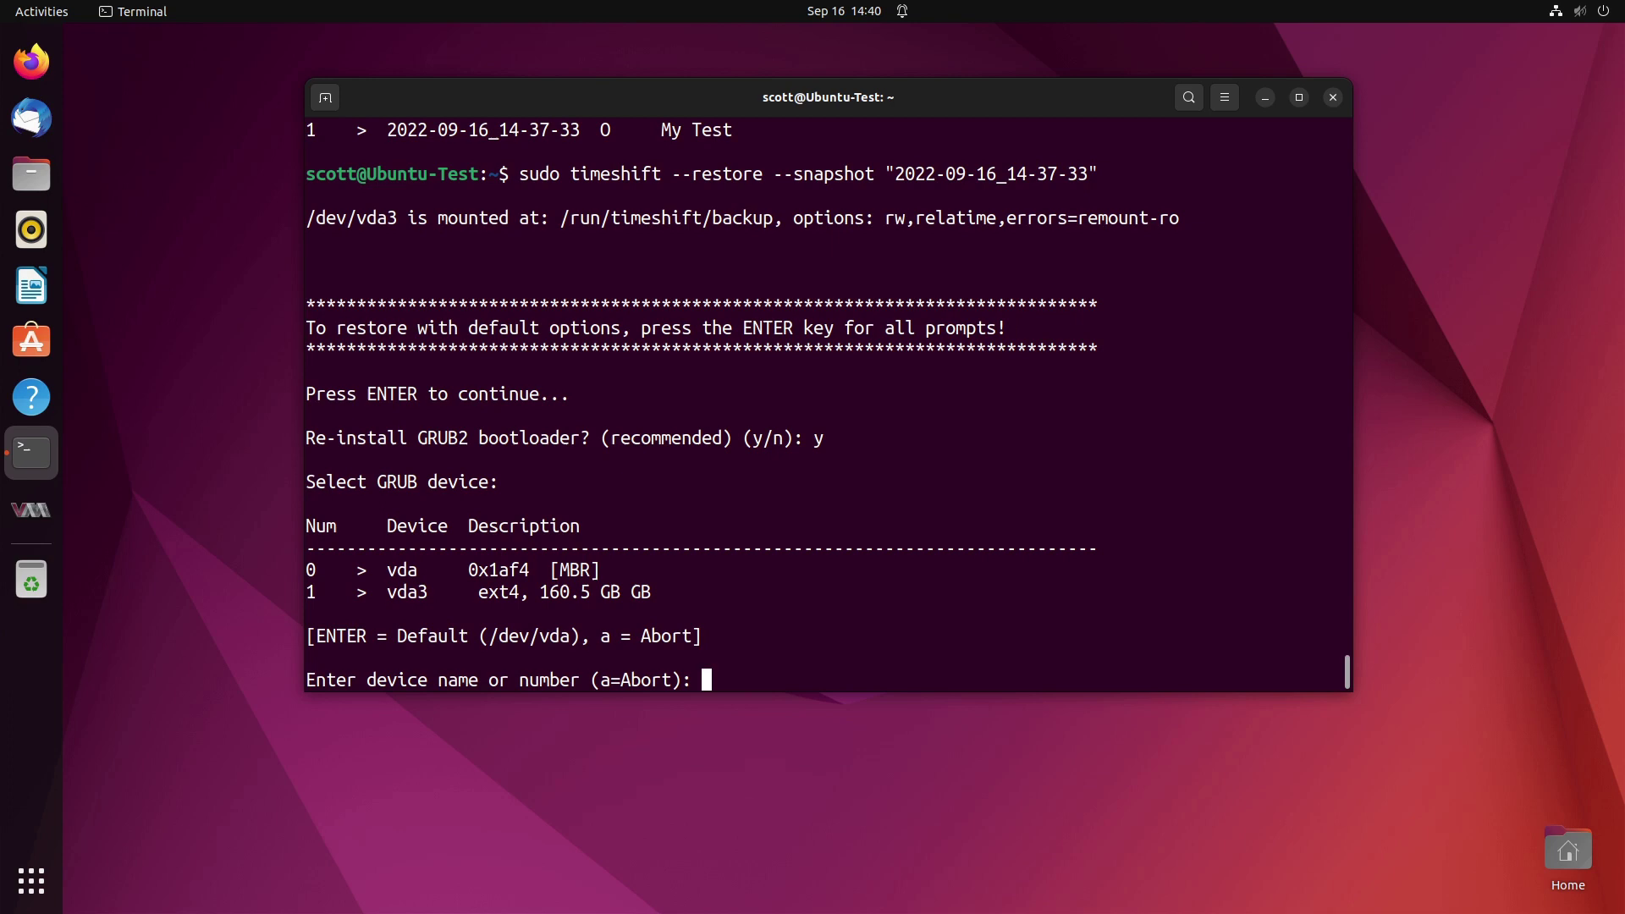
{"action": "type", "text": "0"}
{"action": "key", "text": "Return"}
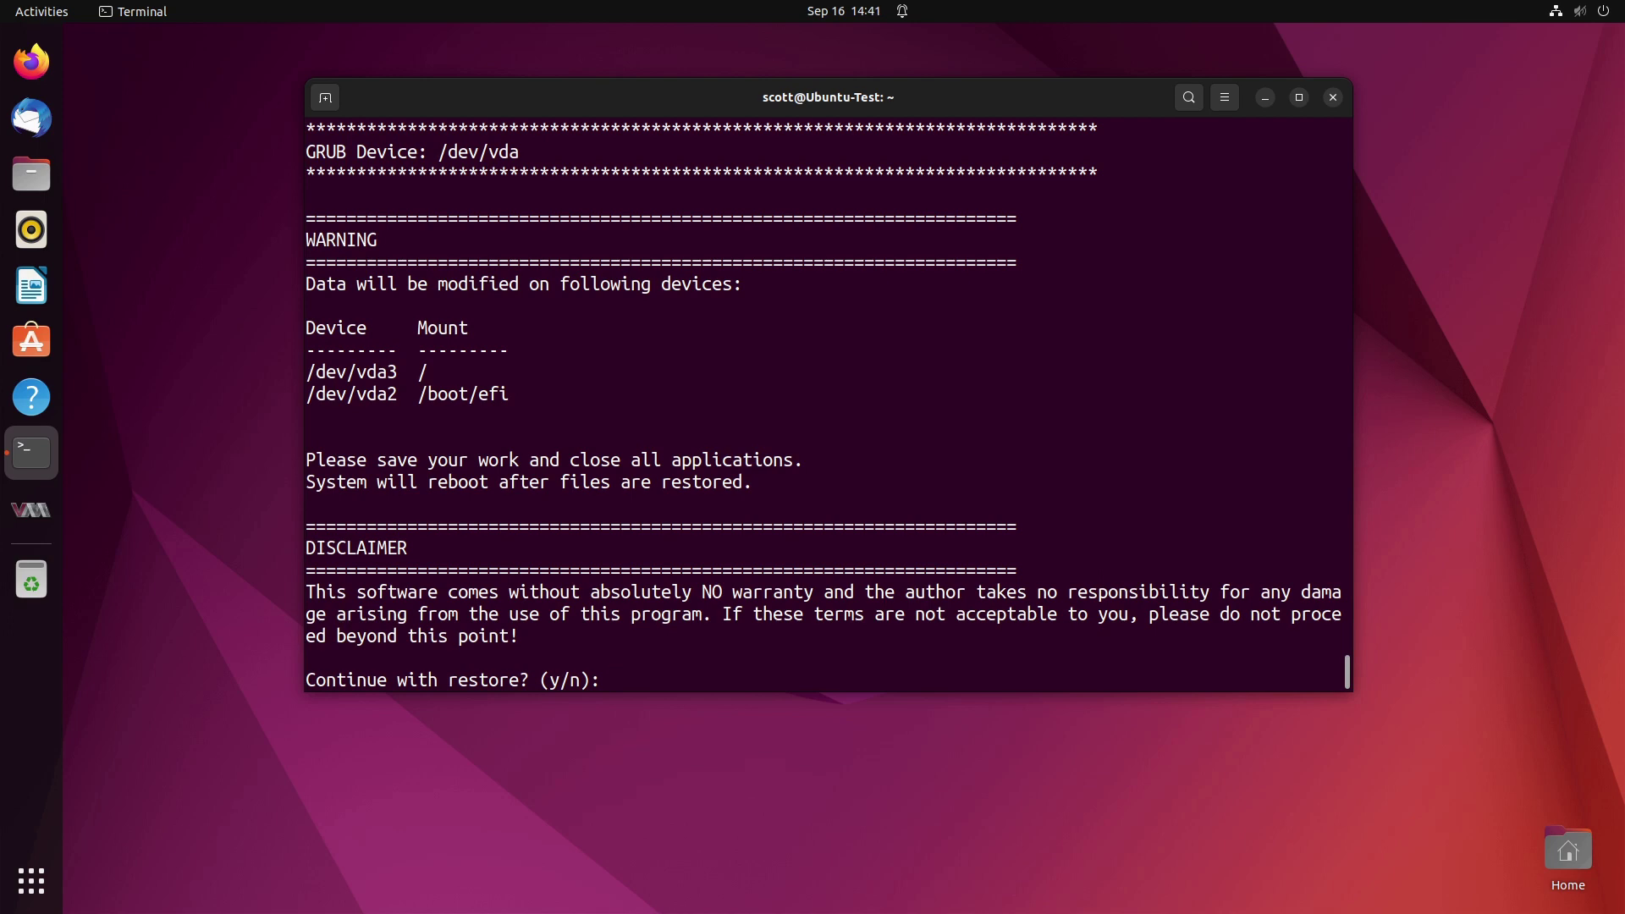
- Answer Y to continue the restore and cancel the crash-report dialog before reboot
{"action": "type", "text": "Y"}
{"action": "key", "text": "Return"}
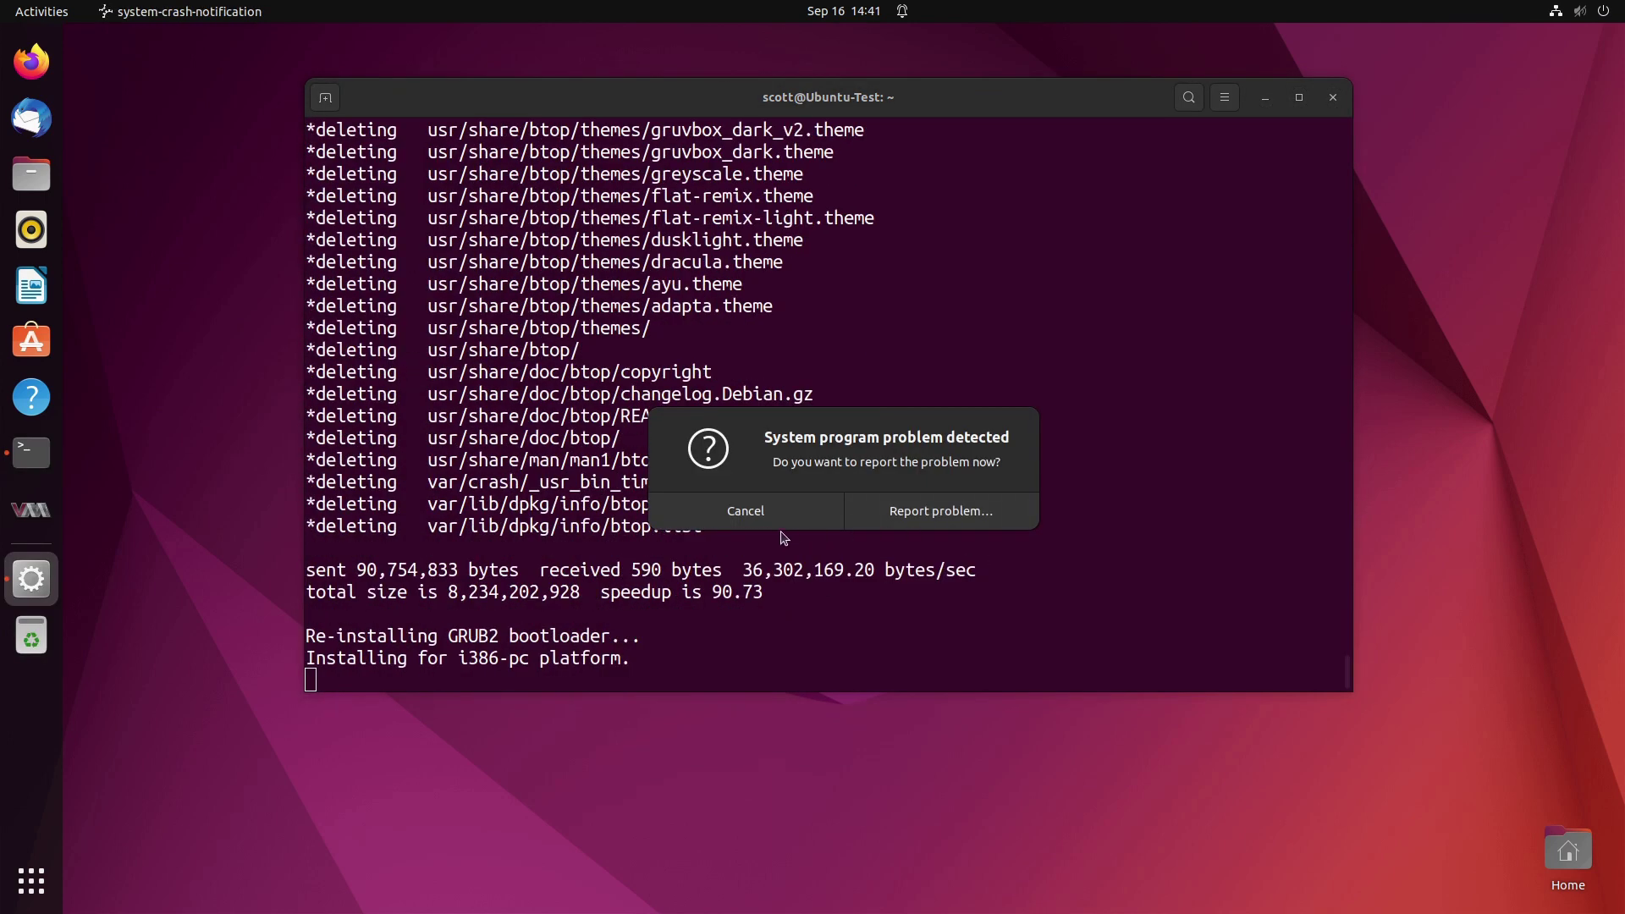
{"action": "left_click", "coordinate": [753, 512]}
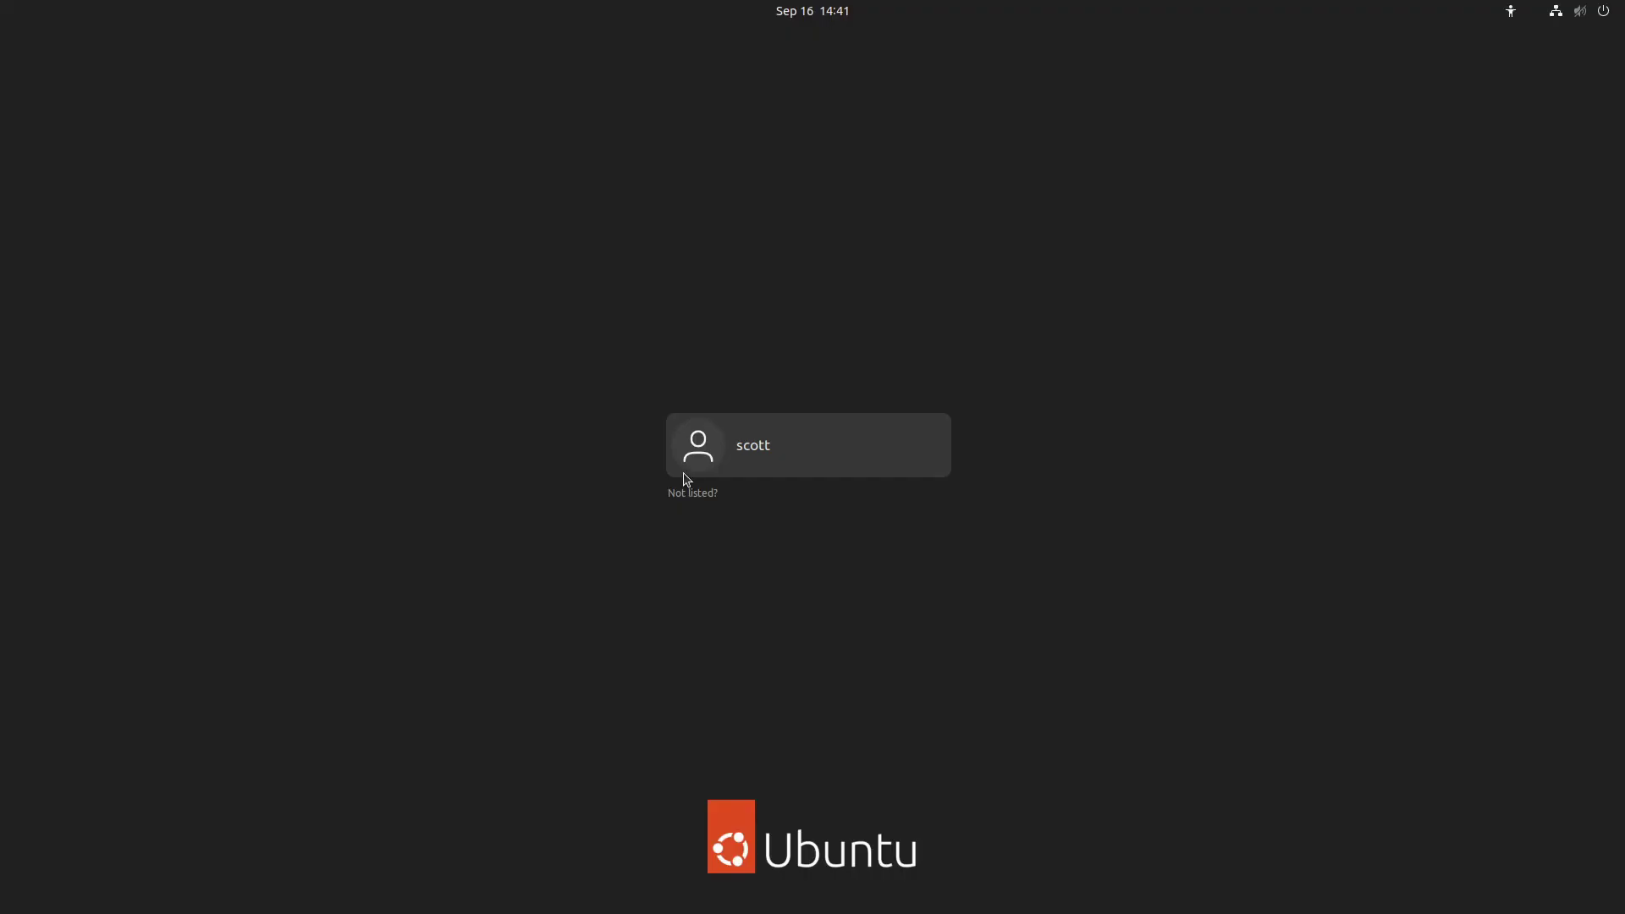
- Log back into the user account with its password
{"action": "left_click", "coordinate": [758, 461]}
{"action": "type", "text": "********"}
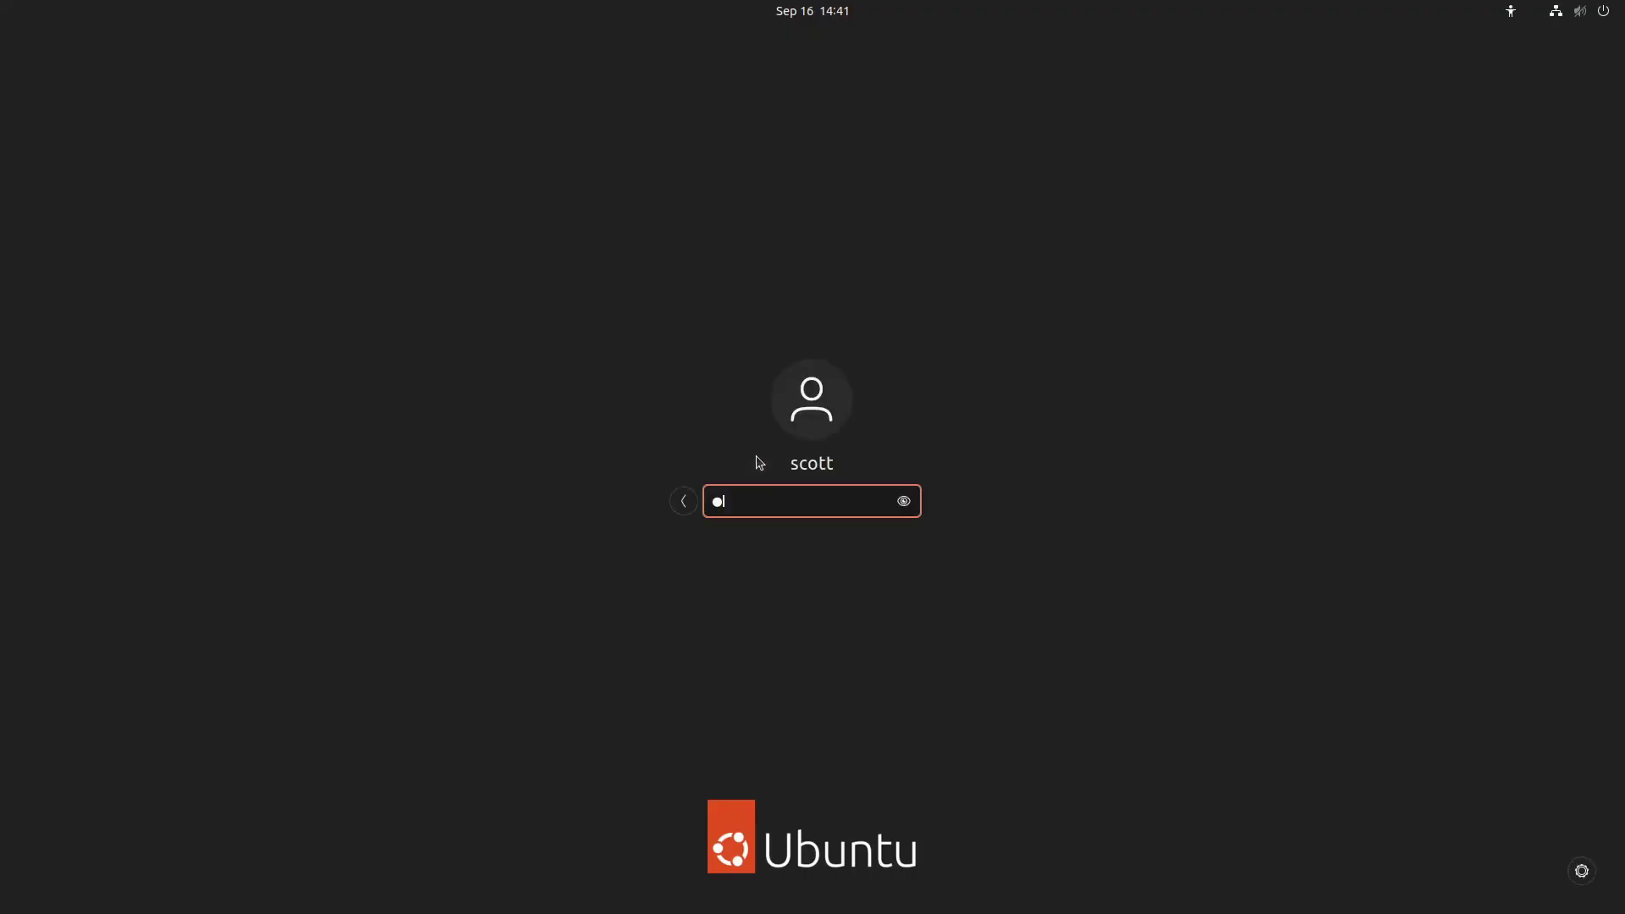
{"action": "key", "text": "Return"}
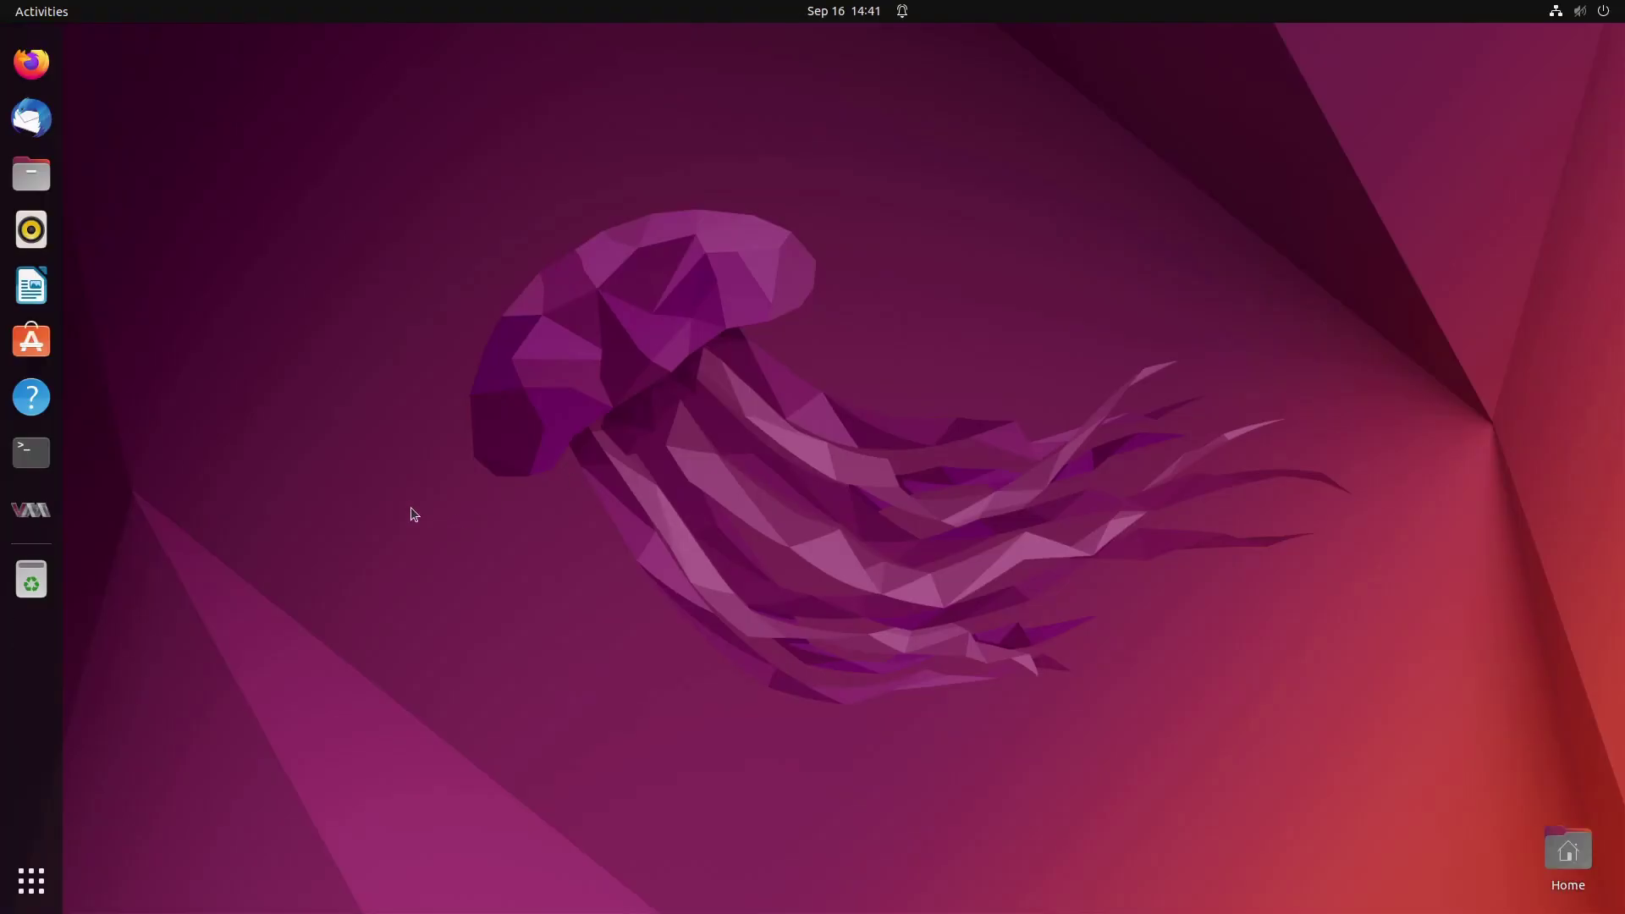
- In a new terminal, run btop to confirm the command is no longer found
{"action": "left_click", "coordinate": [42, 455]}
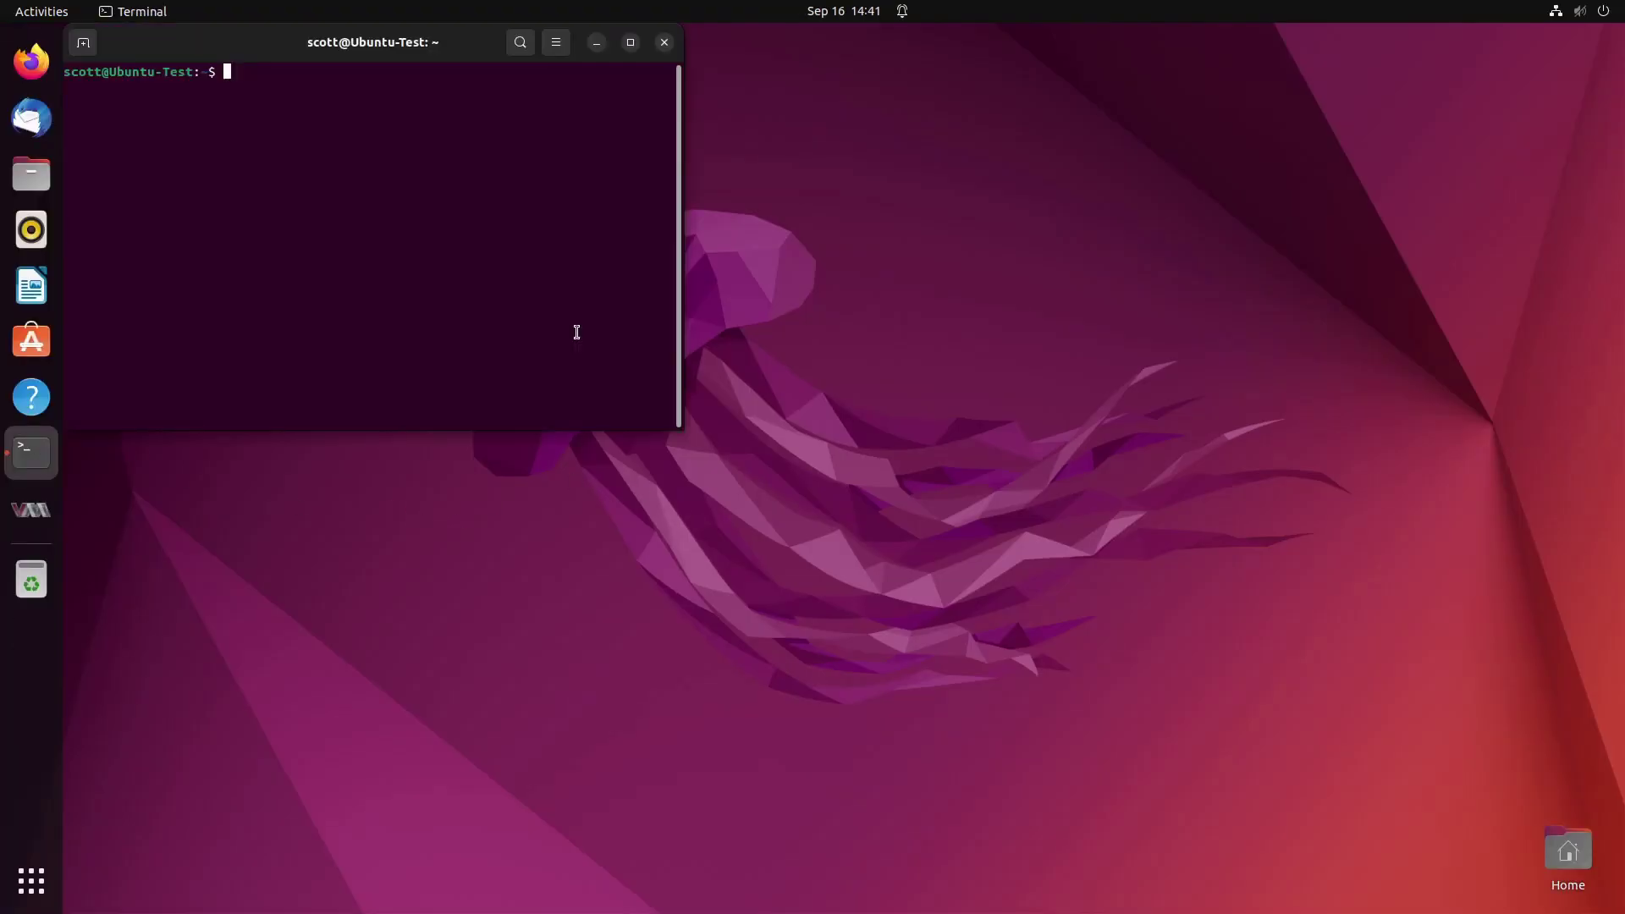
{"action": "left_click_drag", "start_coordinate": [431, 46], "coordinate": [696, 142]}
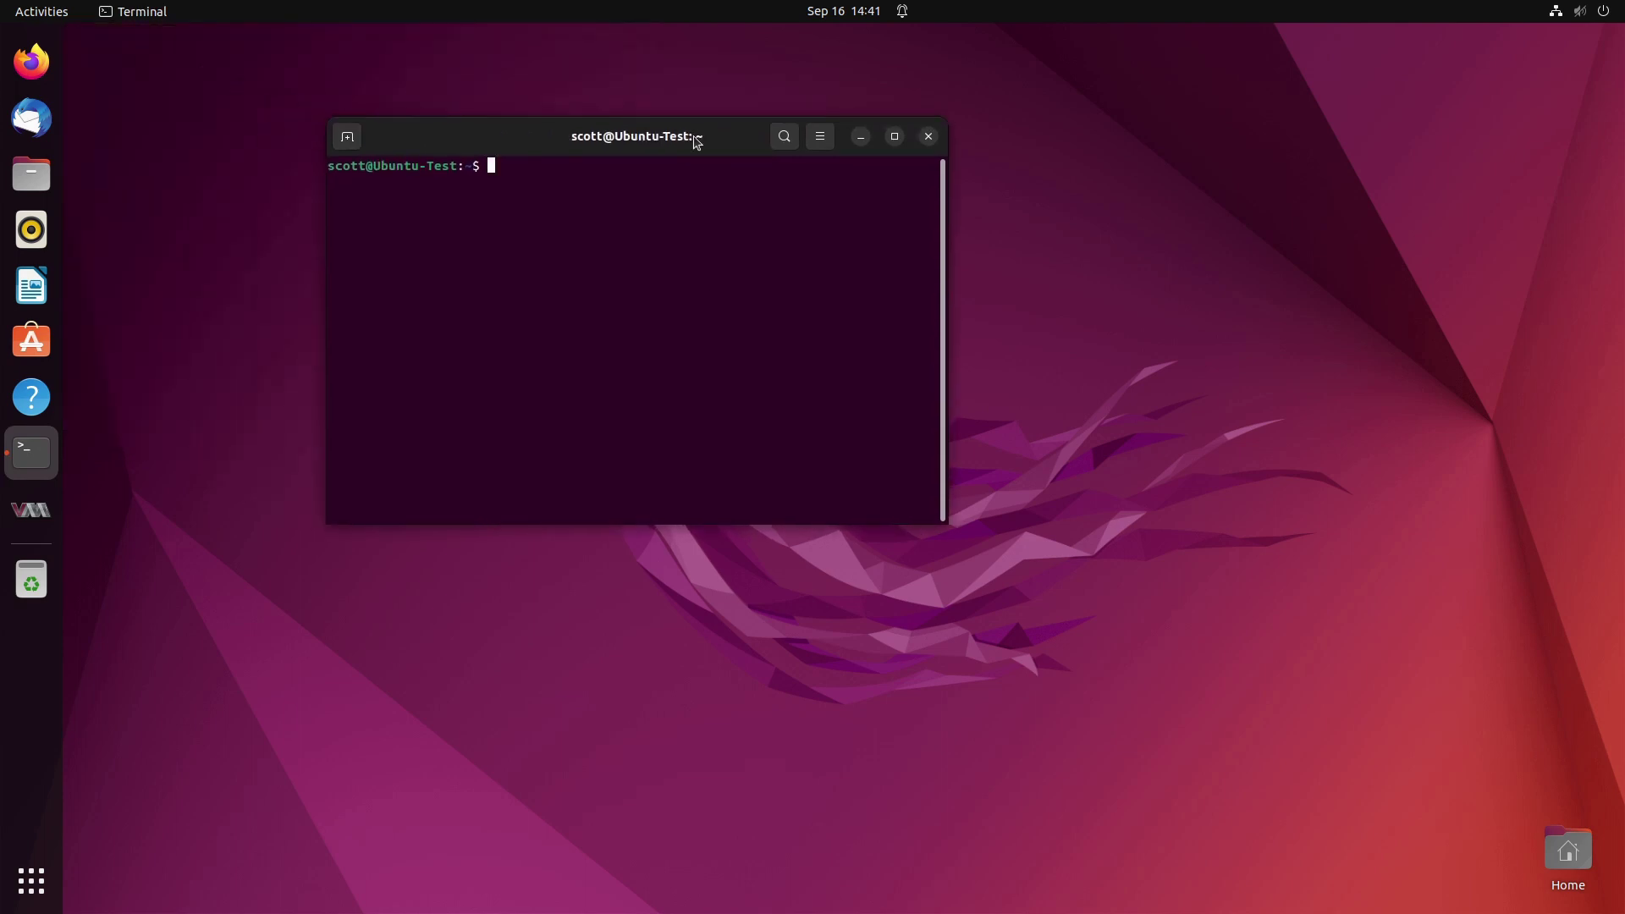
{"action": "type", "text": "btop"}
{"action": "key", "text": "Return"}
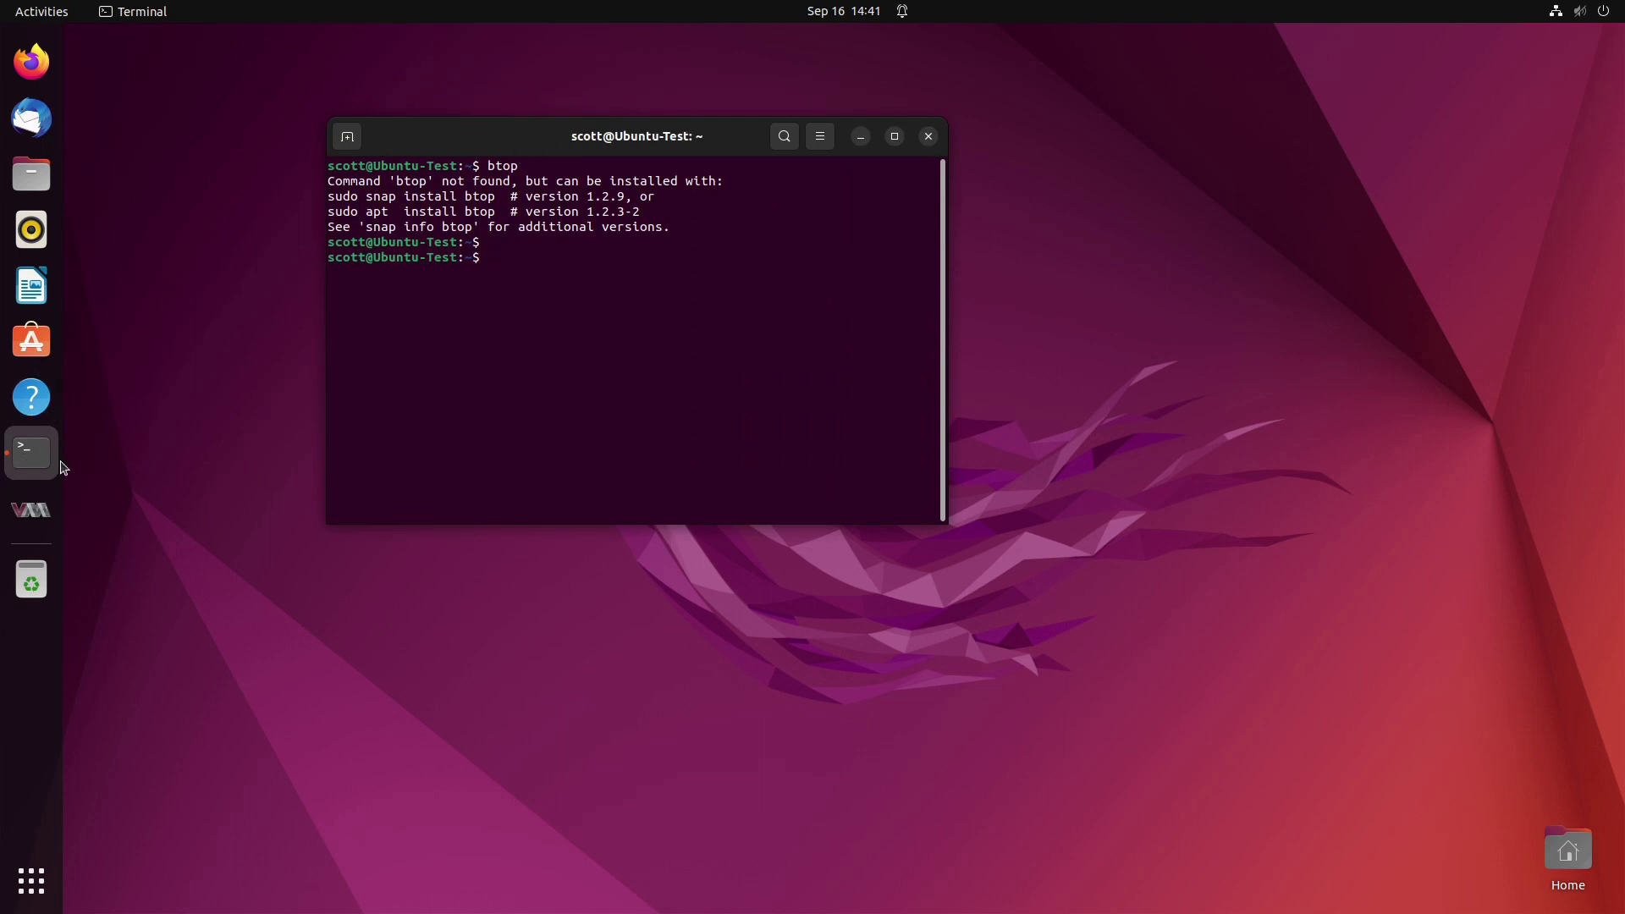
{"action": "left_click", "coordinate": [43, 880]}
{"action": "type", "text": "timel"}
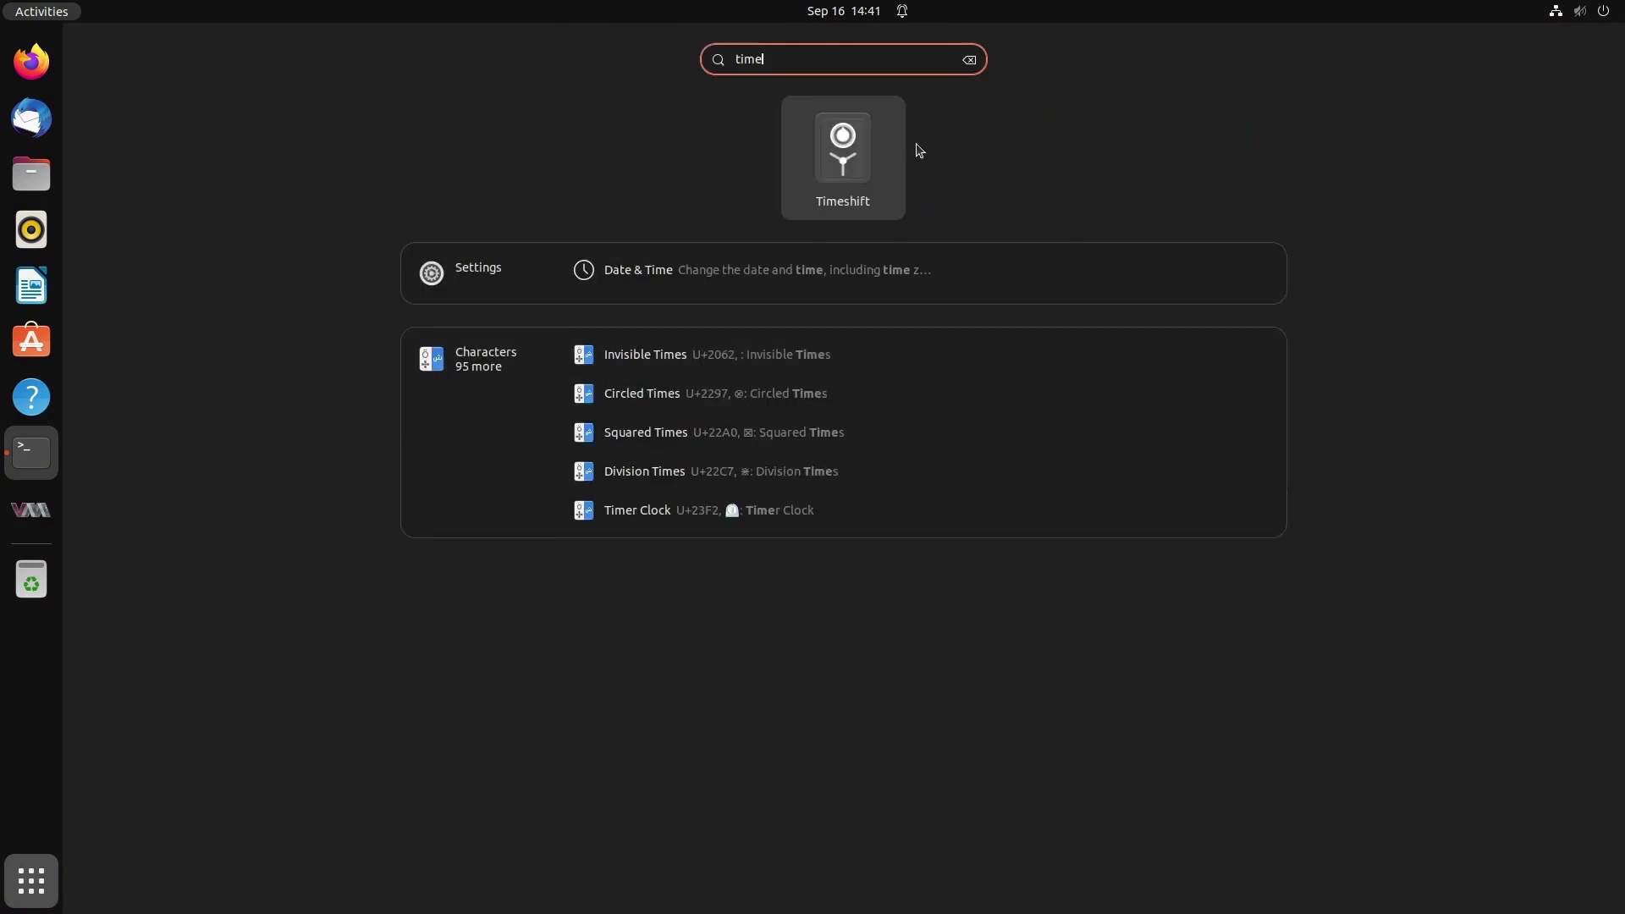
{"action": "left_click", "coordinate": [864, 136]}
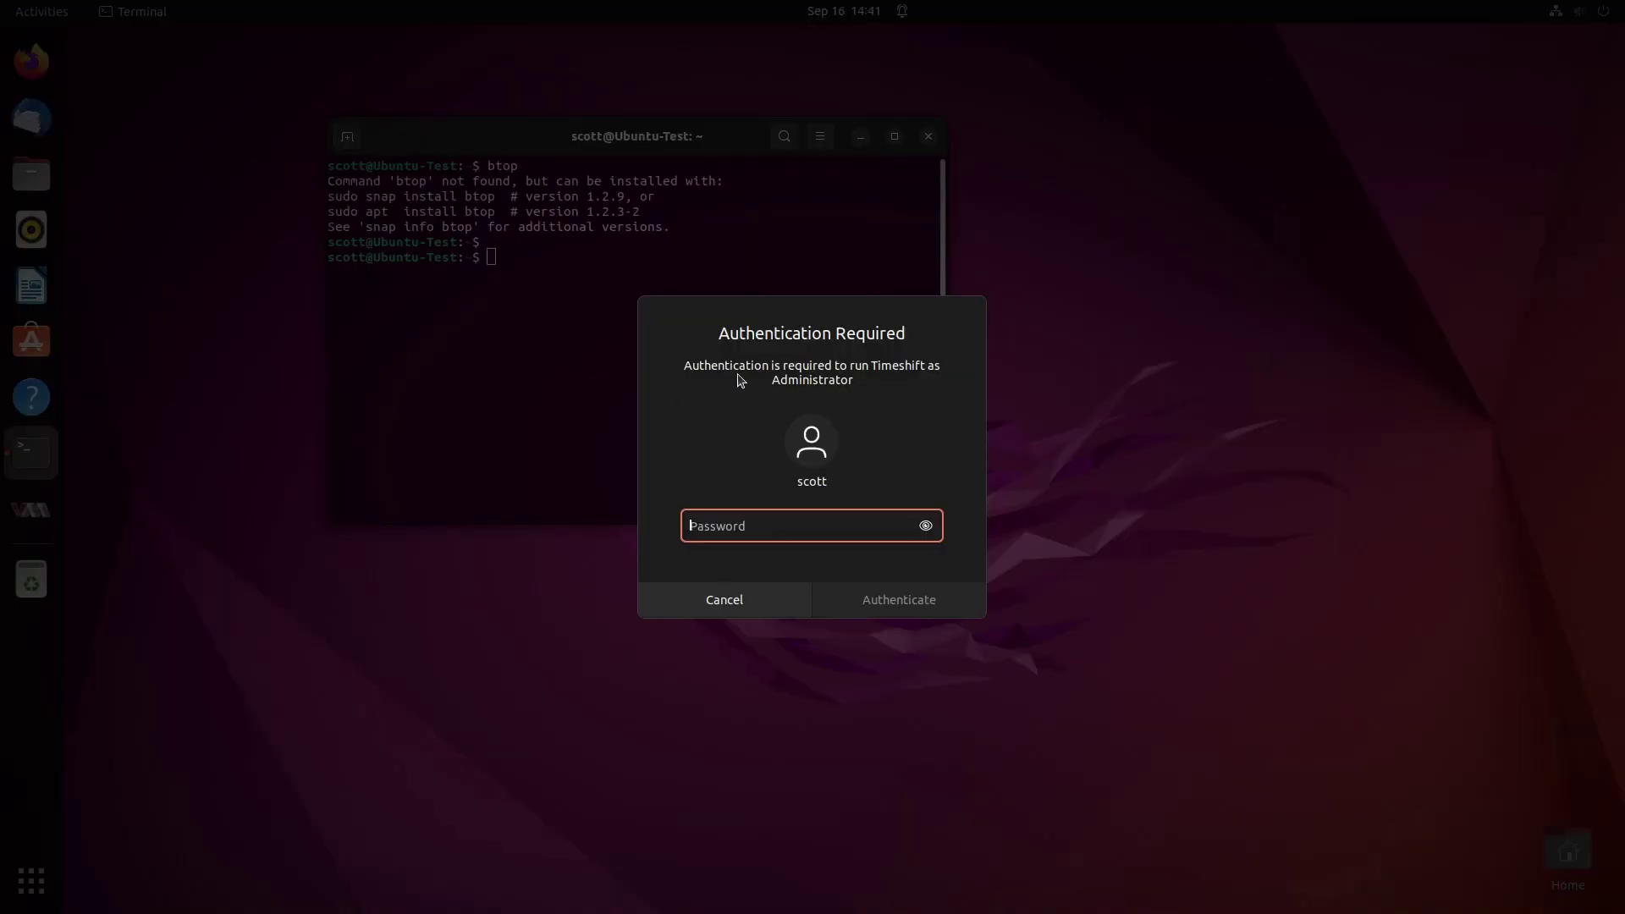
{"action": "type", "text": "••••••••••"}
{"action": "key", "text": "Return"}
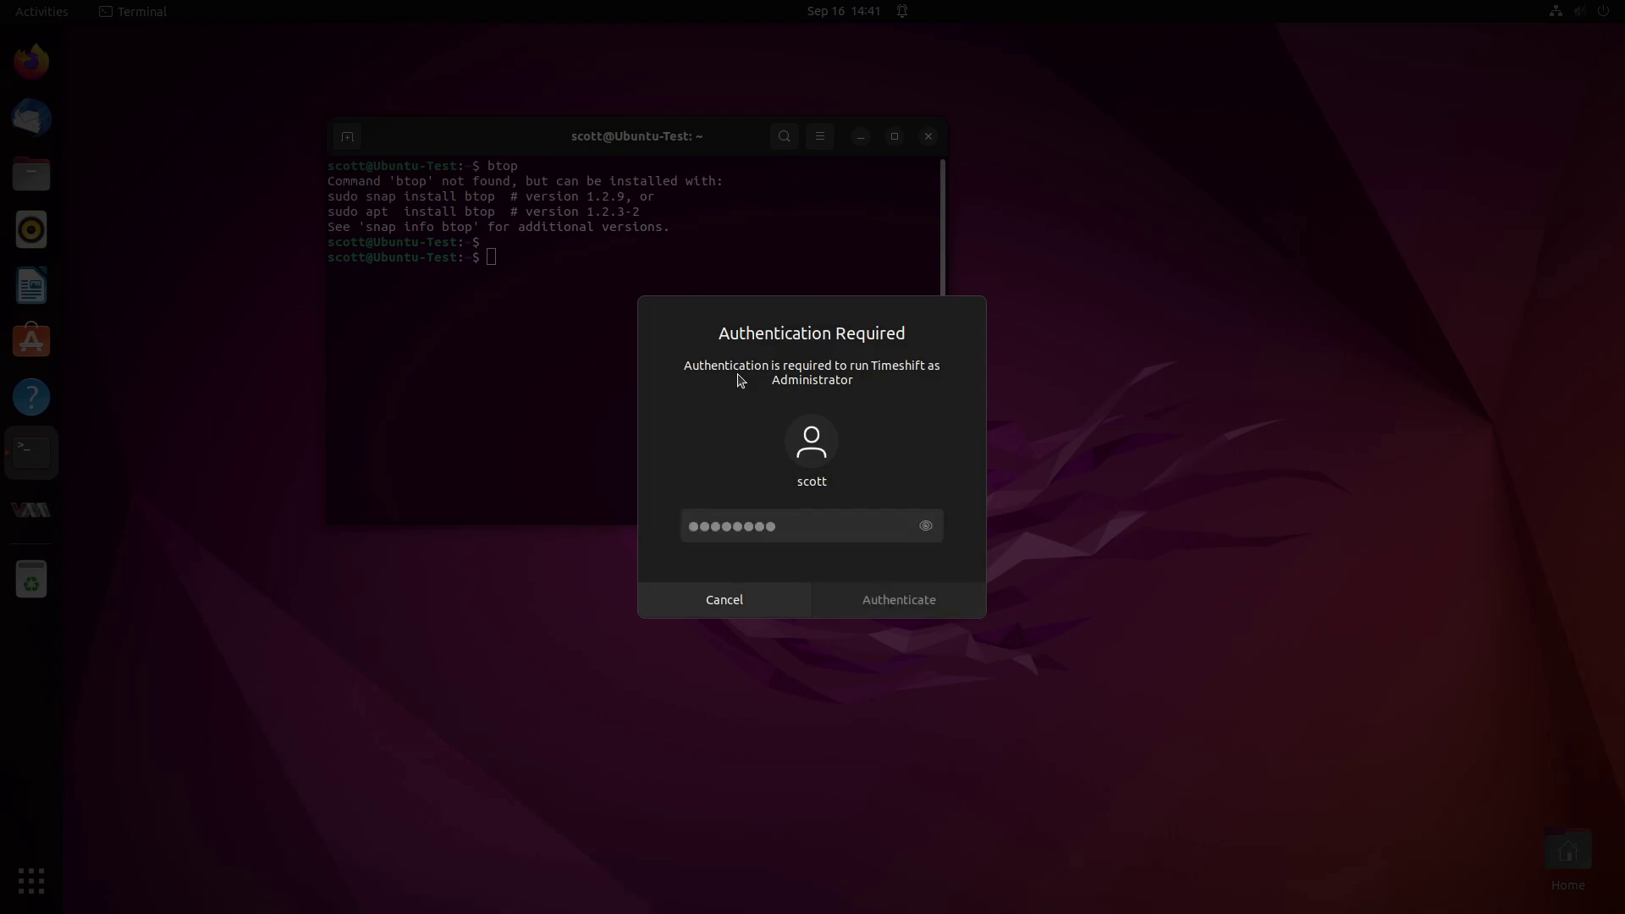
{"action": "left_click", "coordinate": [559, 338]}
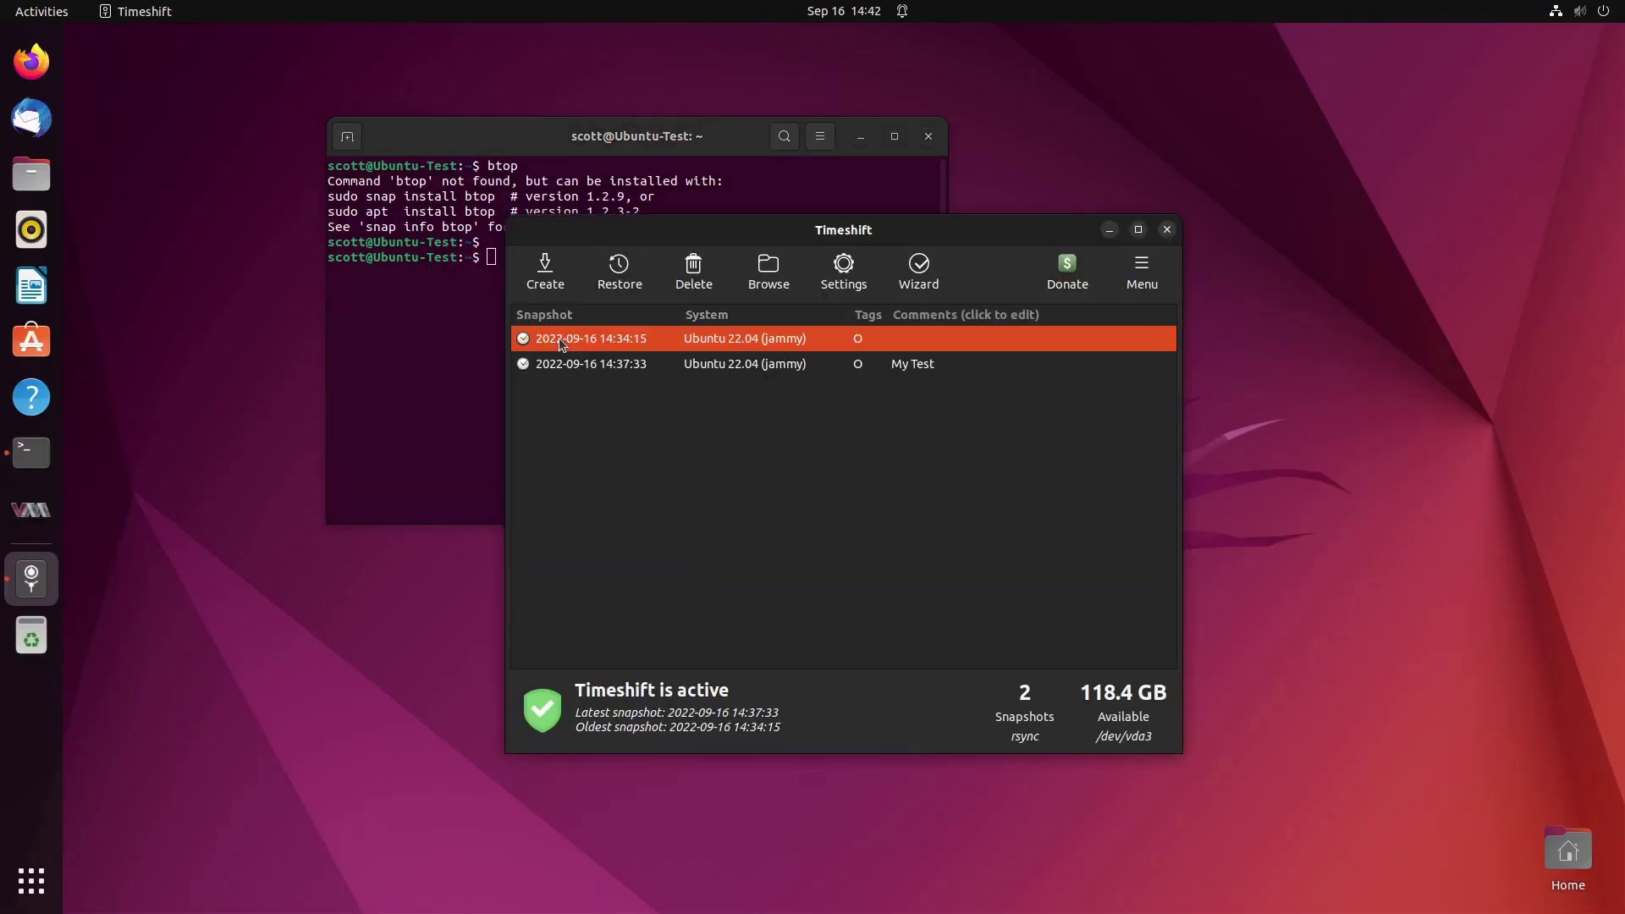
{"action": "left_click", "coordinate": [613, 267]}
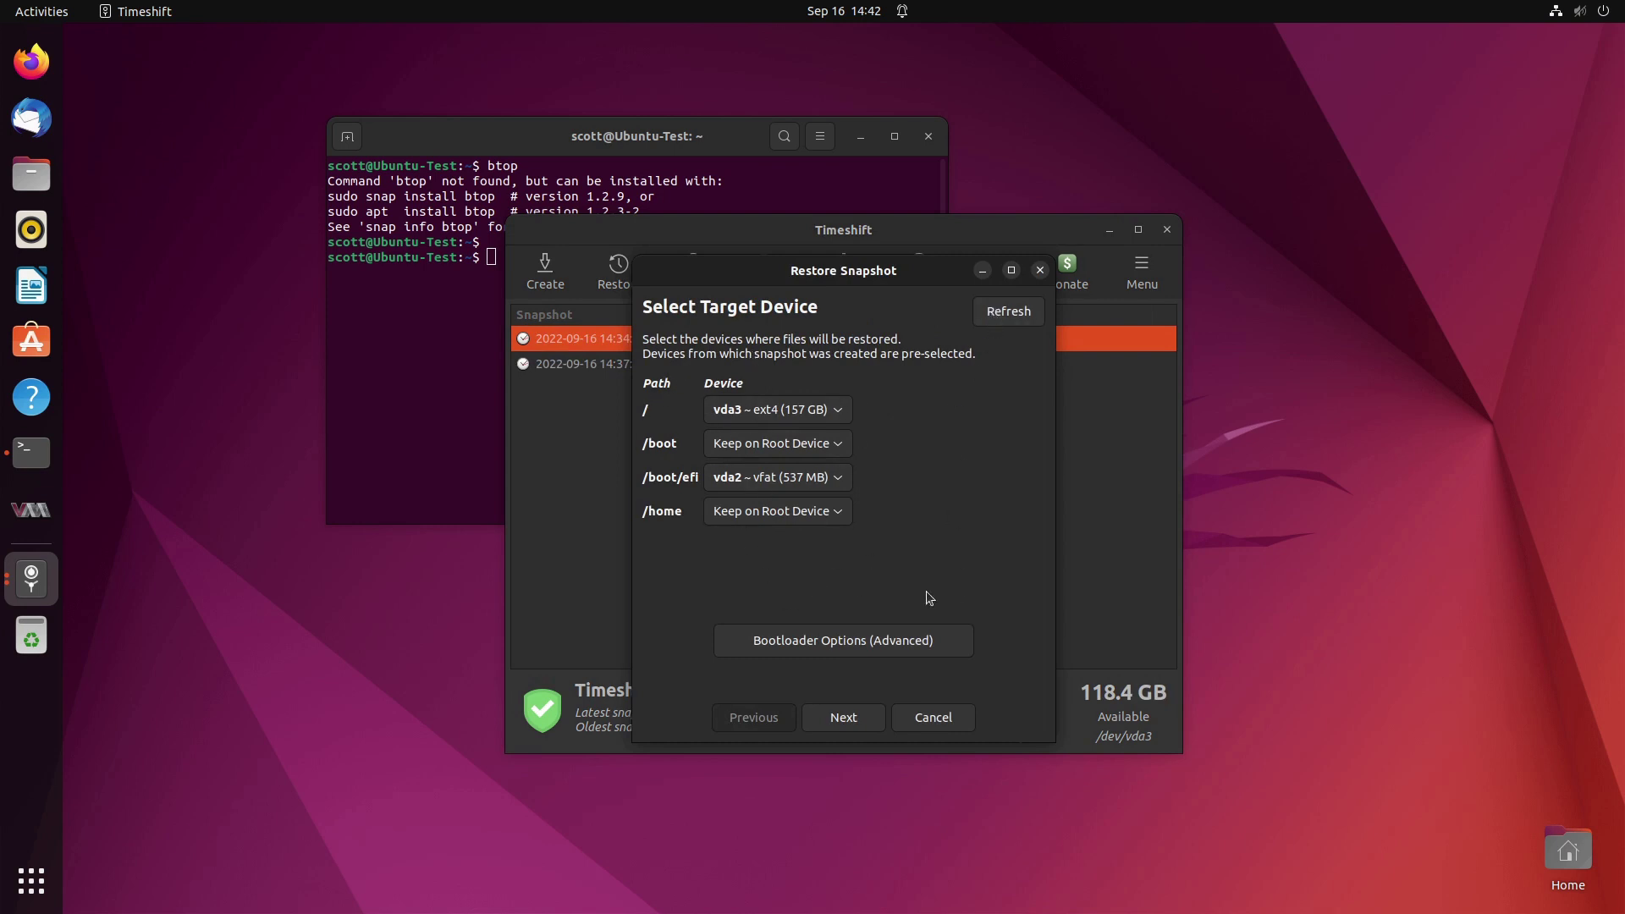
- Accept target devices vda3 and vda2, the file list and the warning to run the restore
{"action": "left_click", "coordinate": [845, 719]}
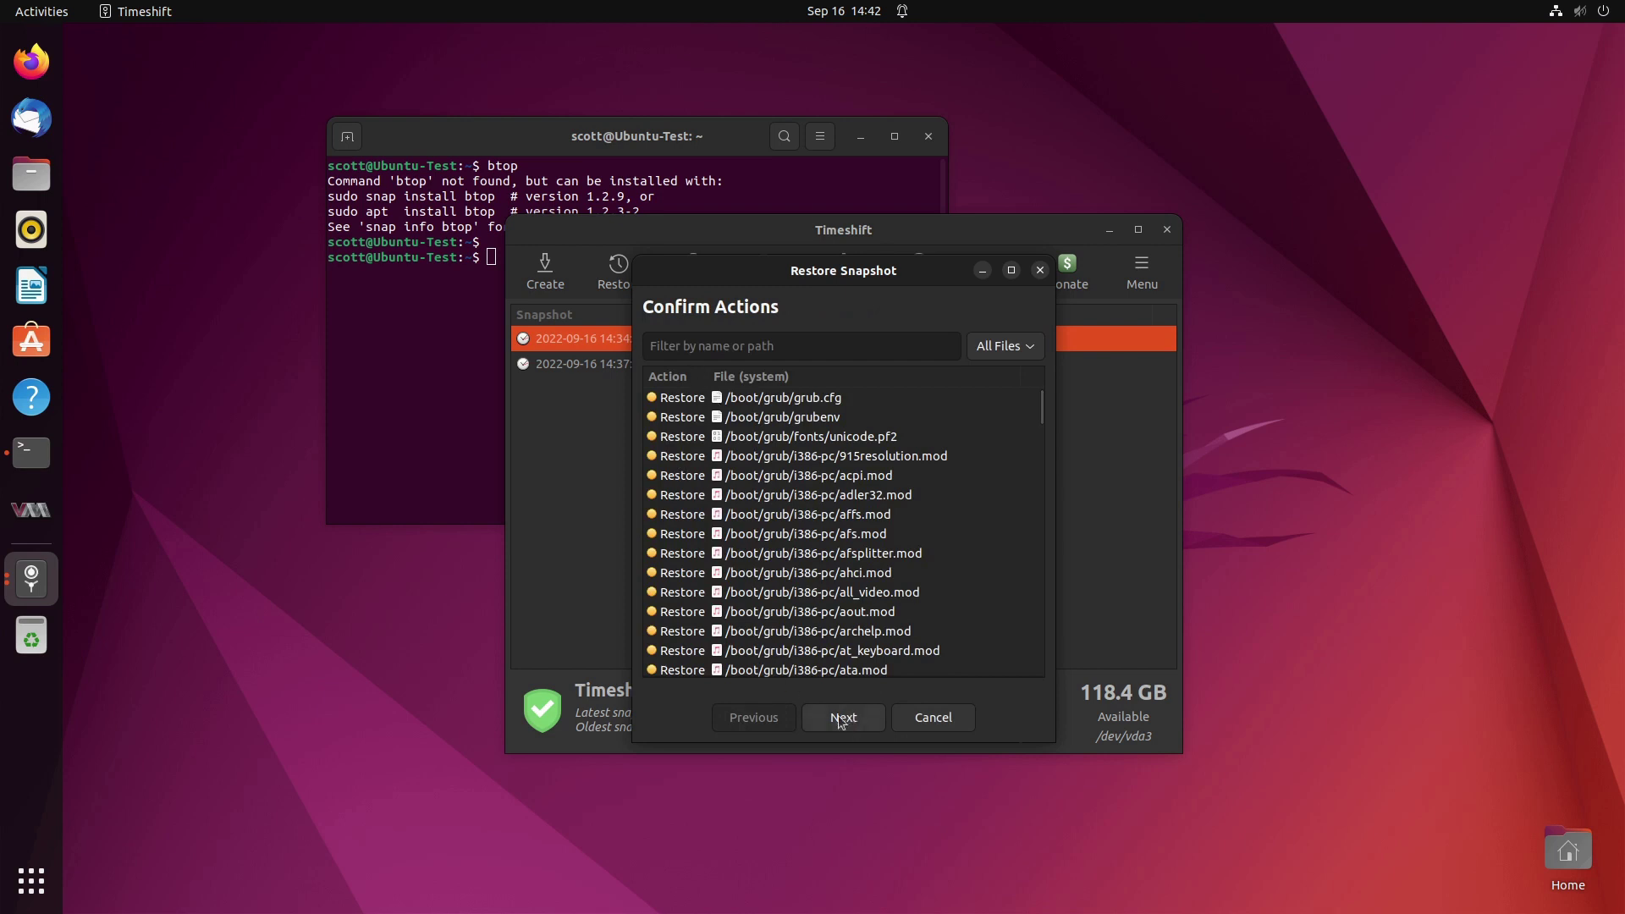
{"action": "left_click", "coordinate": [841, 721]}
{"action": "left_click", "coordinate": [841, 718]}
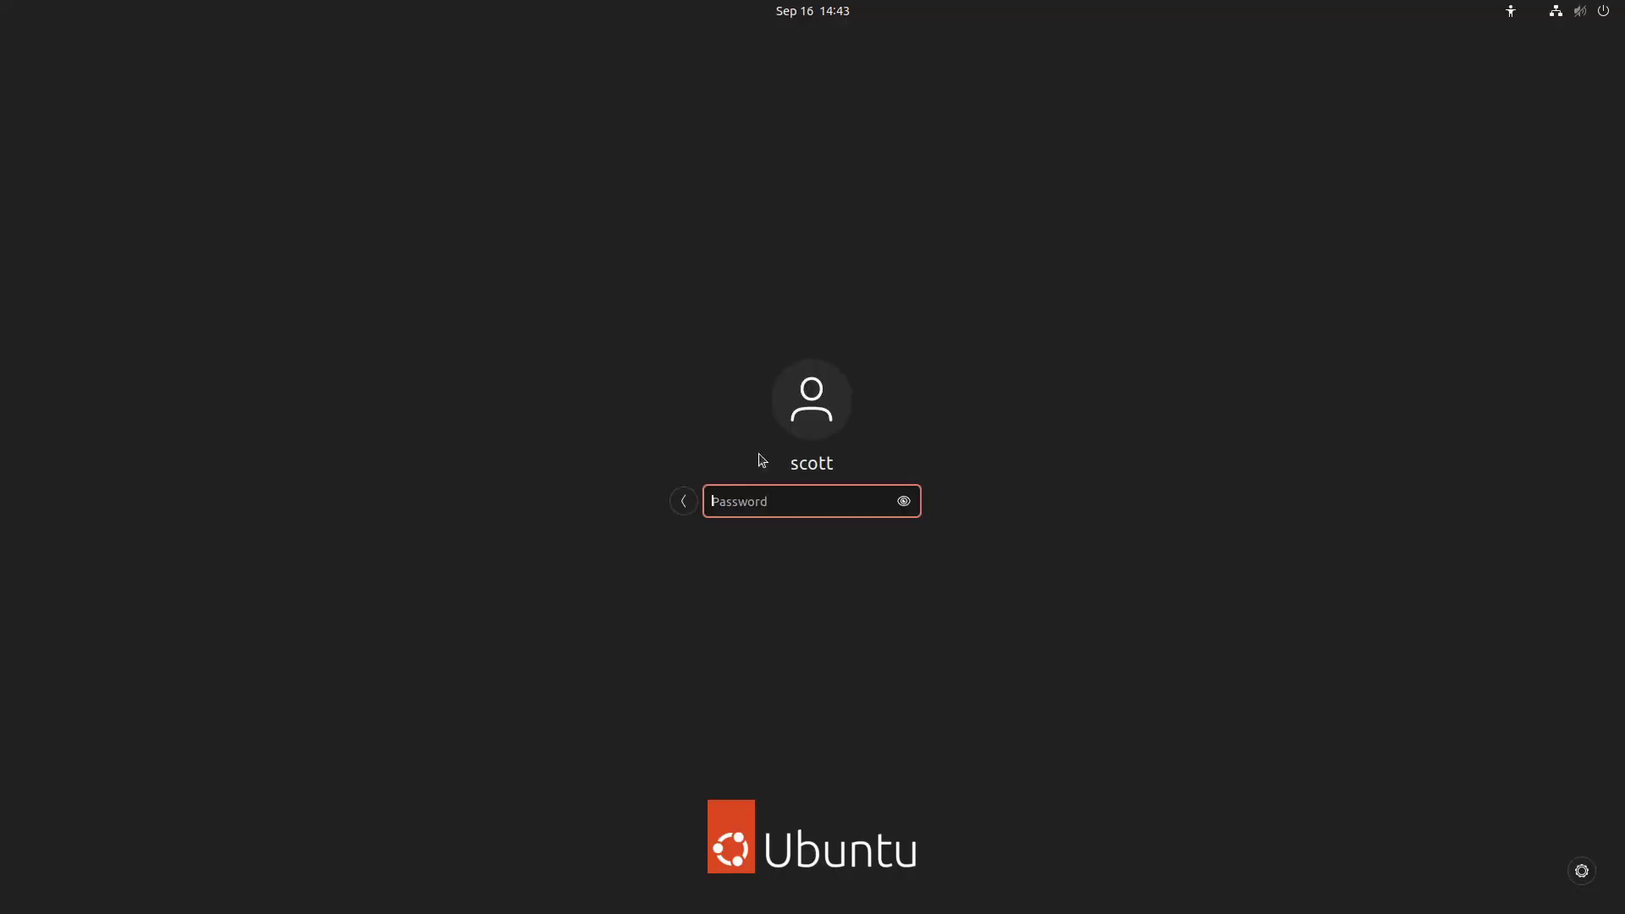
- Enter the account password at the post-restore login screen to sign in
{"action": "type", "text": "********"}
{"action": "key", "text": "Return"}
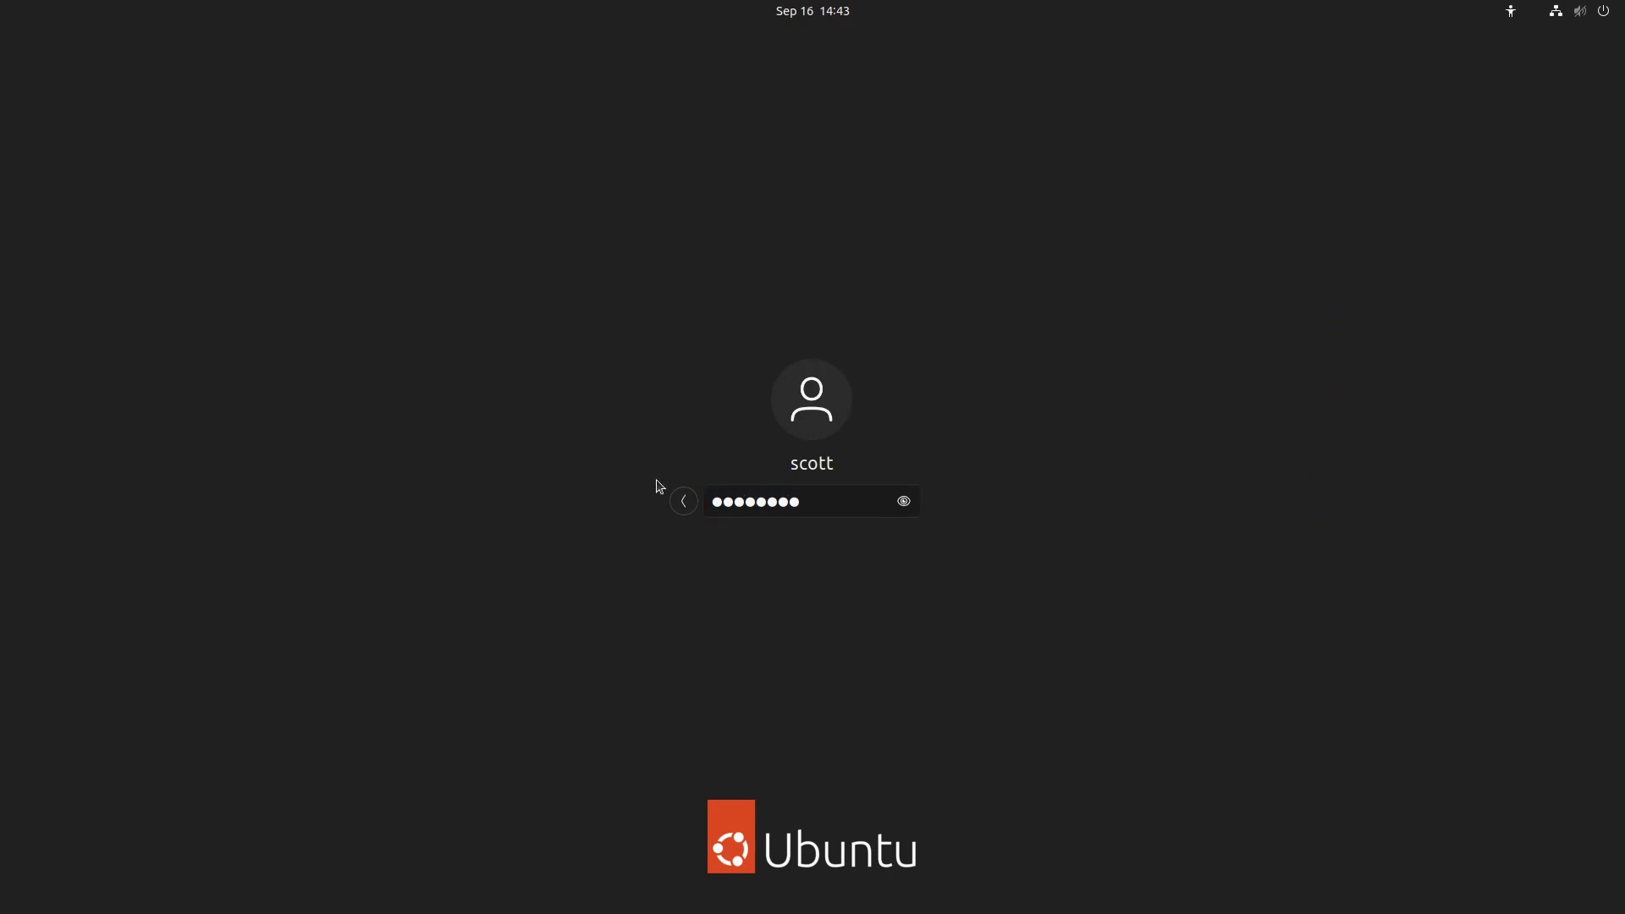